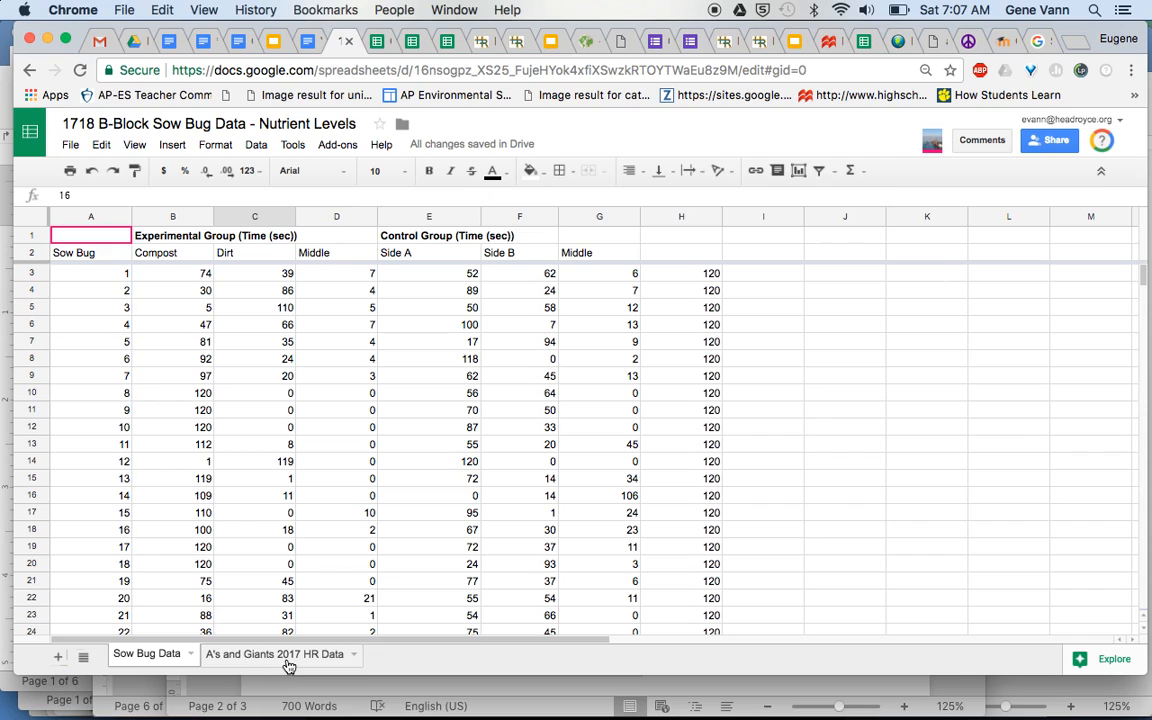
Open the "A's and Giants 2017 HR Data" sheet and locate the summary statistics rows beneath the player data.
left_click(287, 664)
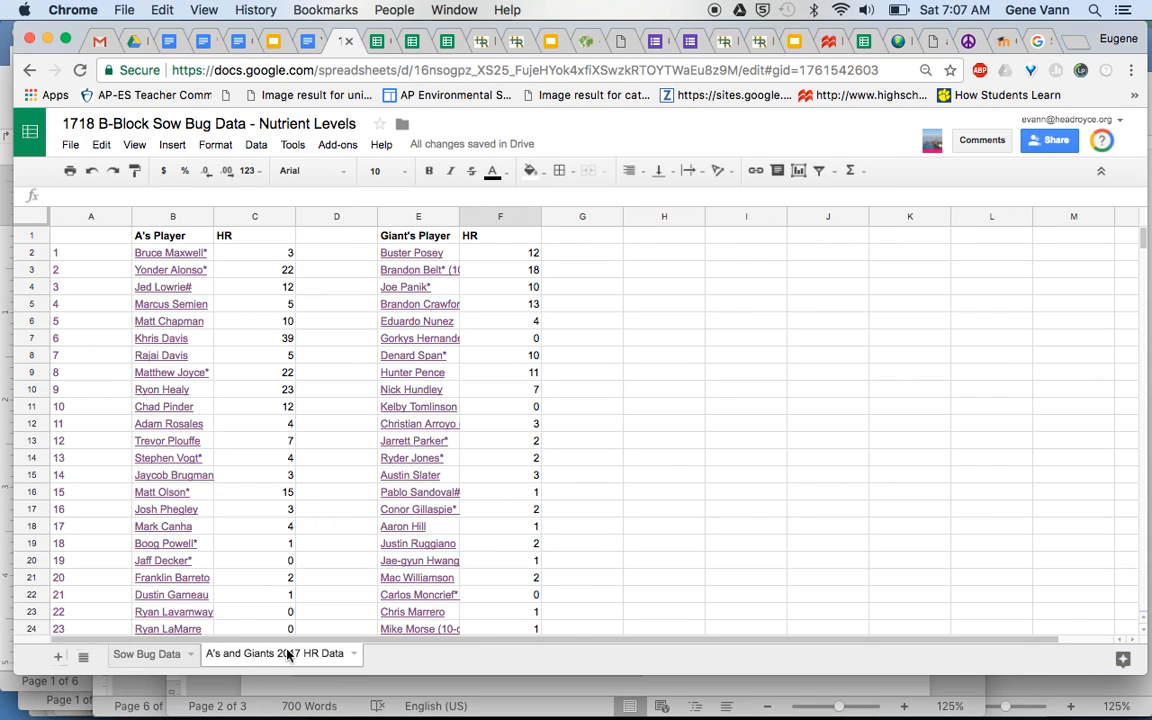
scroll(349, 513, "down", 3)
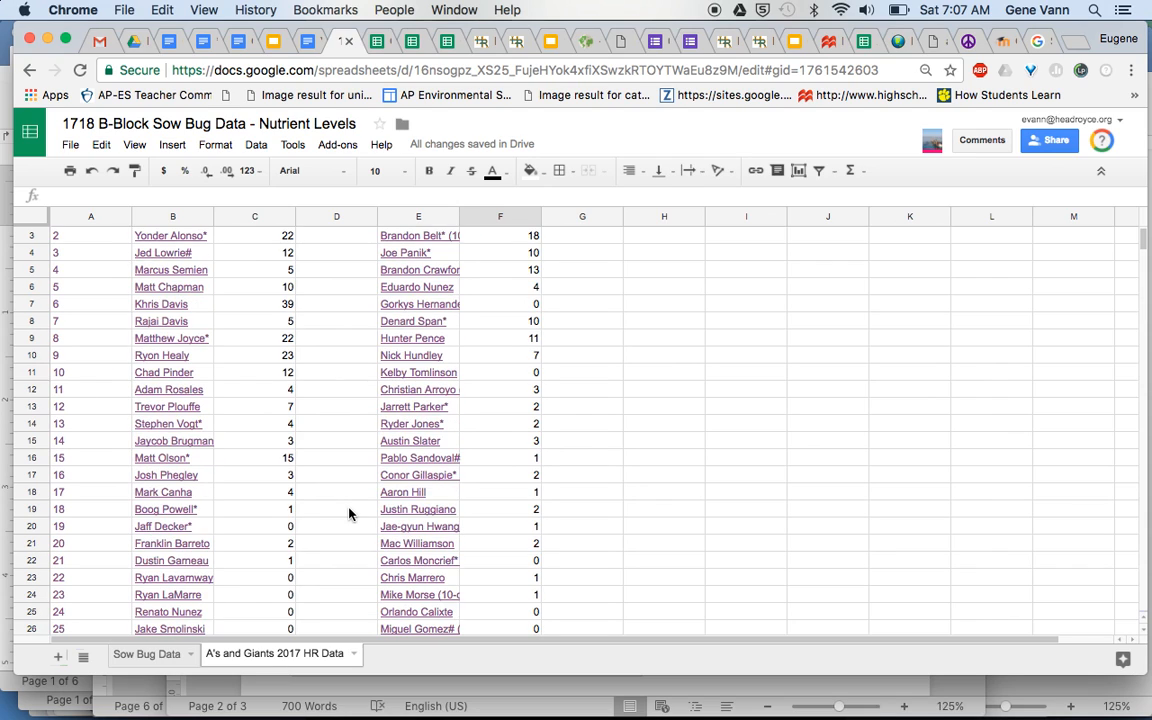
scroll(349, 513, "down", 2)
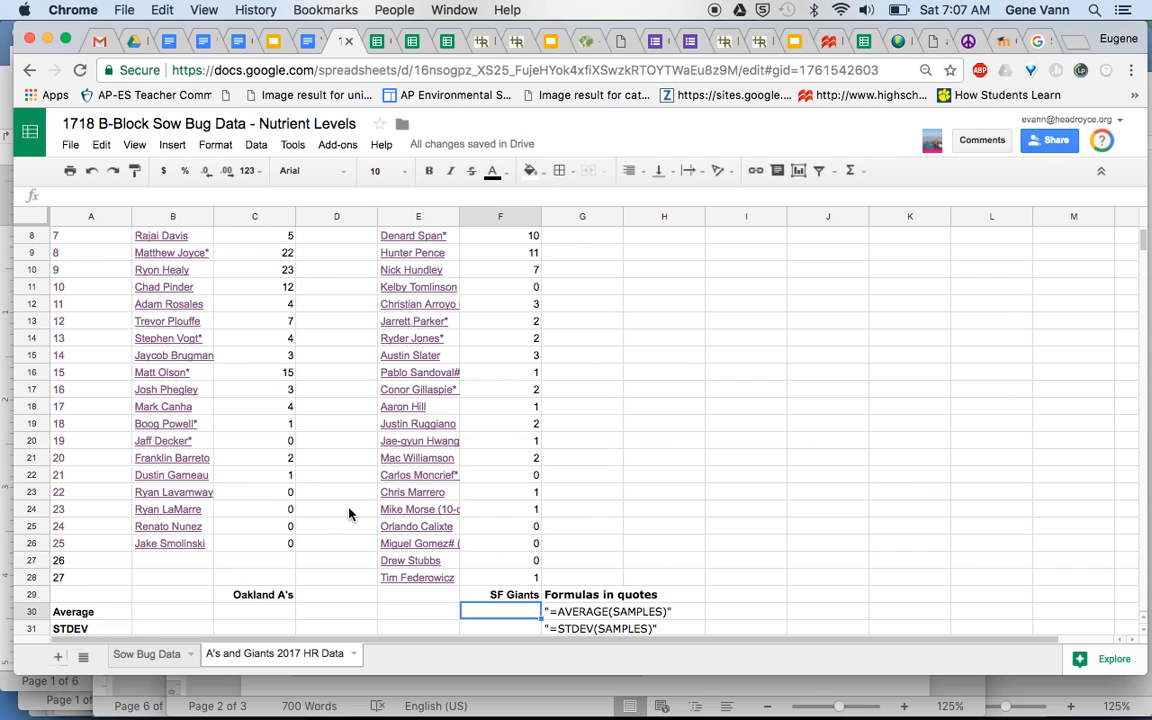
scroll(349, 513, "down", 2)
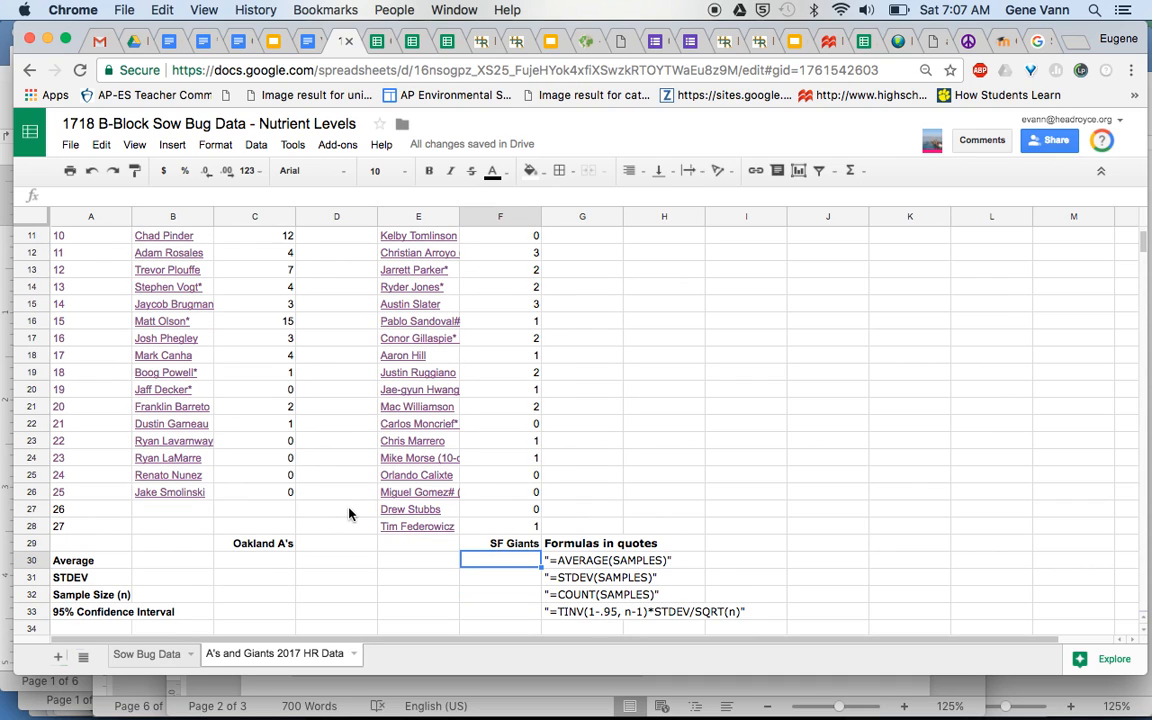
scroll(349, 513, "down", 3)
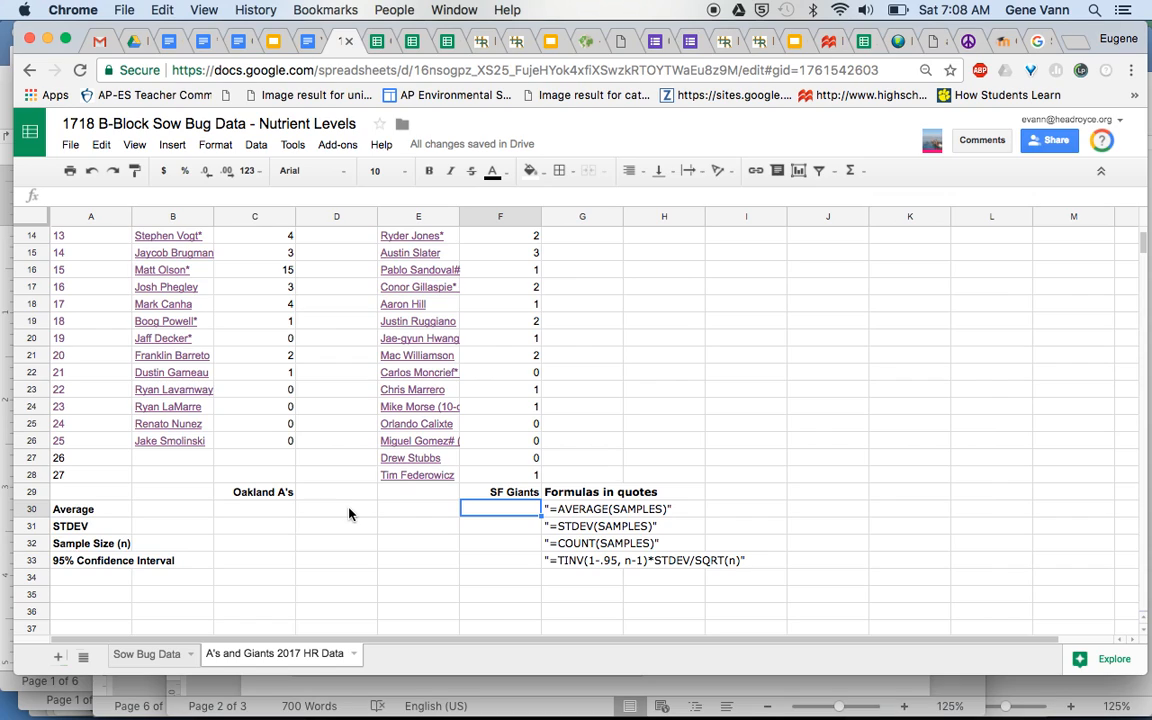
Calculate the Oakland A's average home runs in C30 with =AVERAGE(C2:C26).
left_click(262, 513)
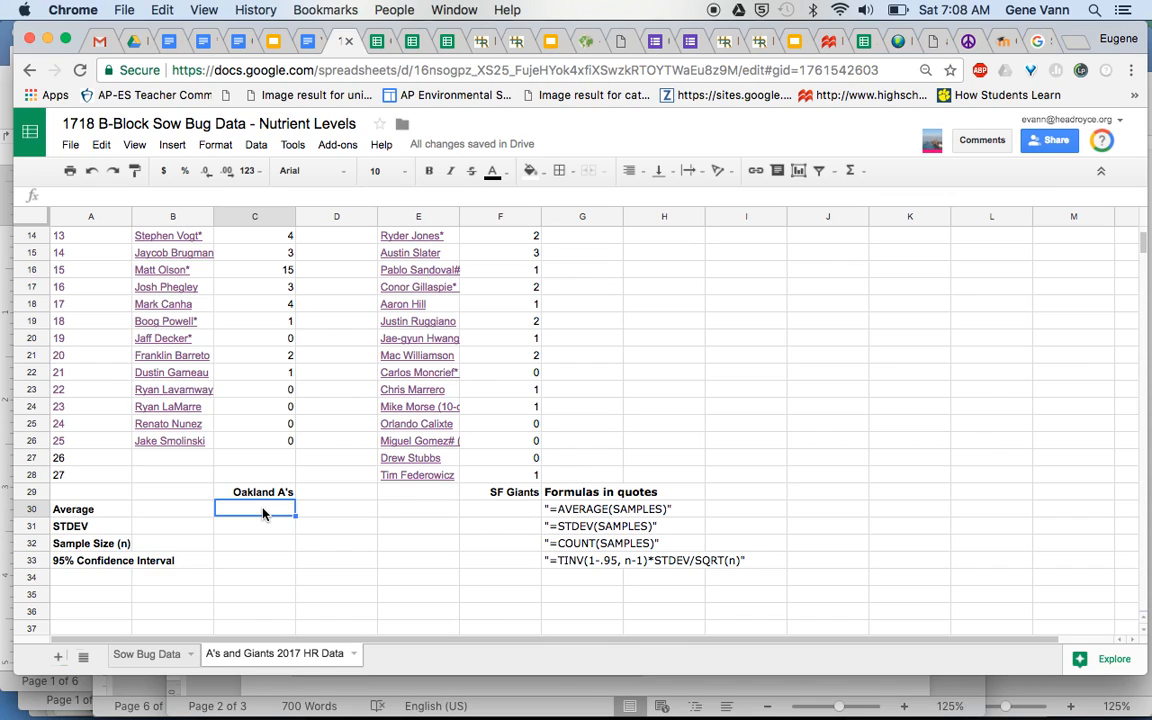
type("=")
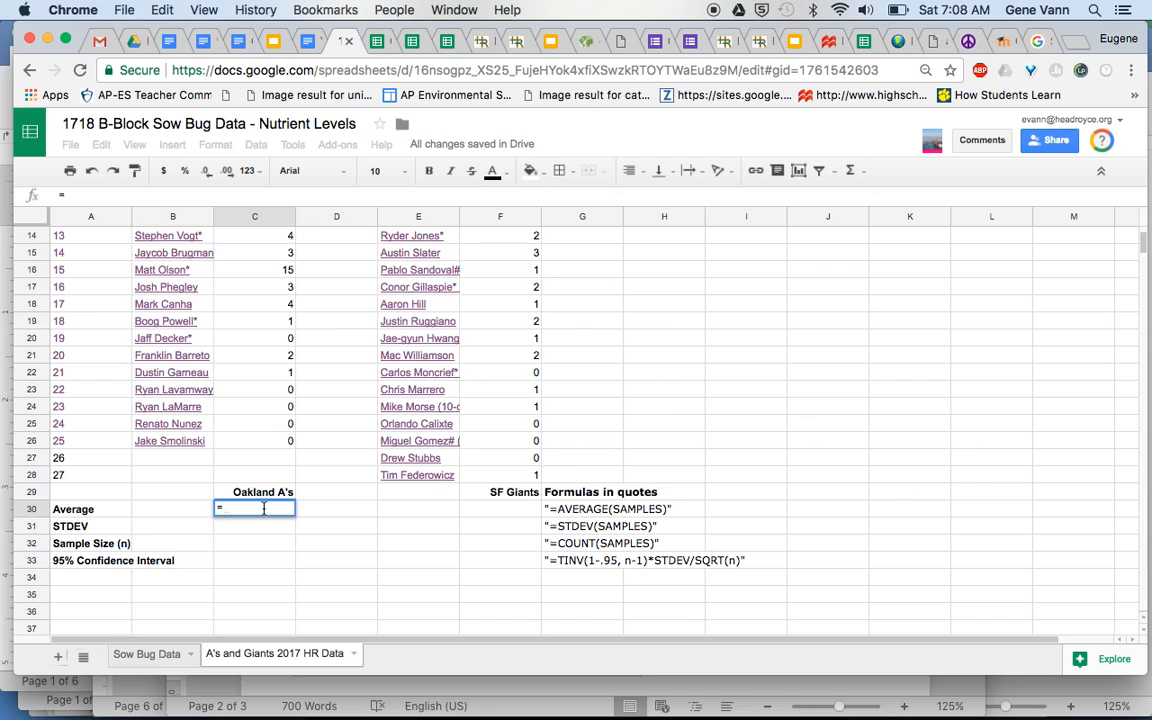
type("AVERAGE")
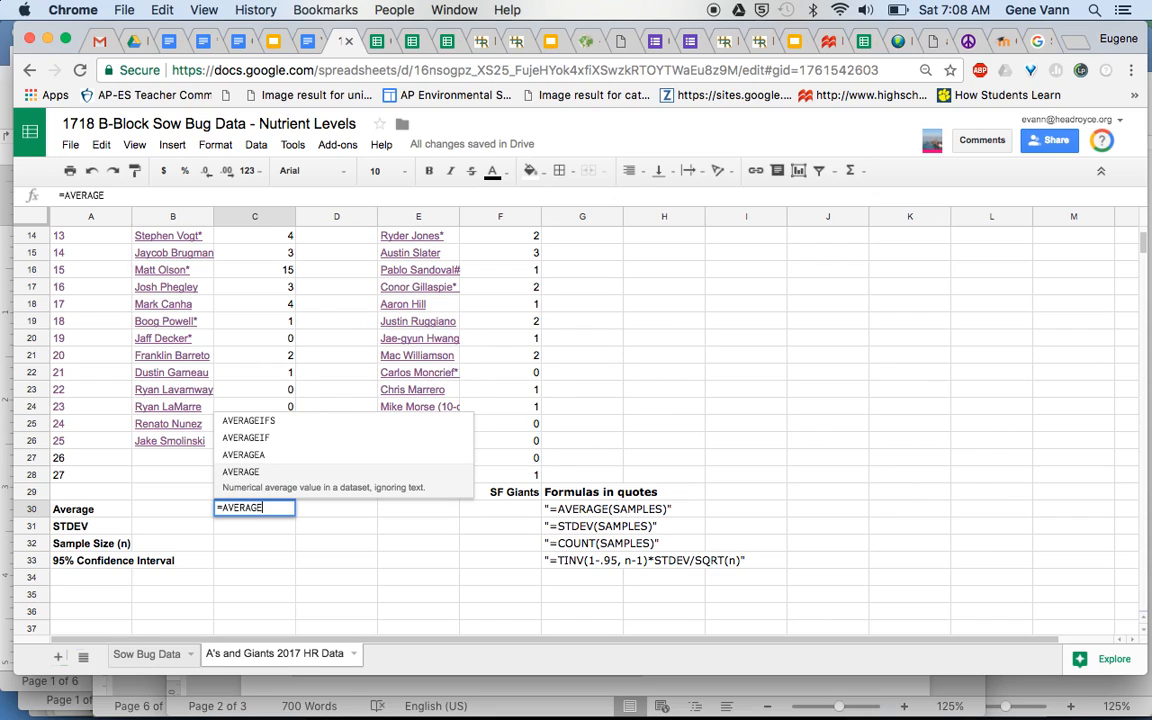
type("(")
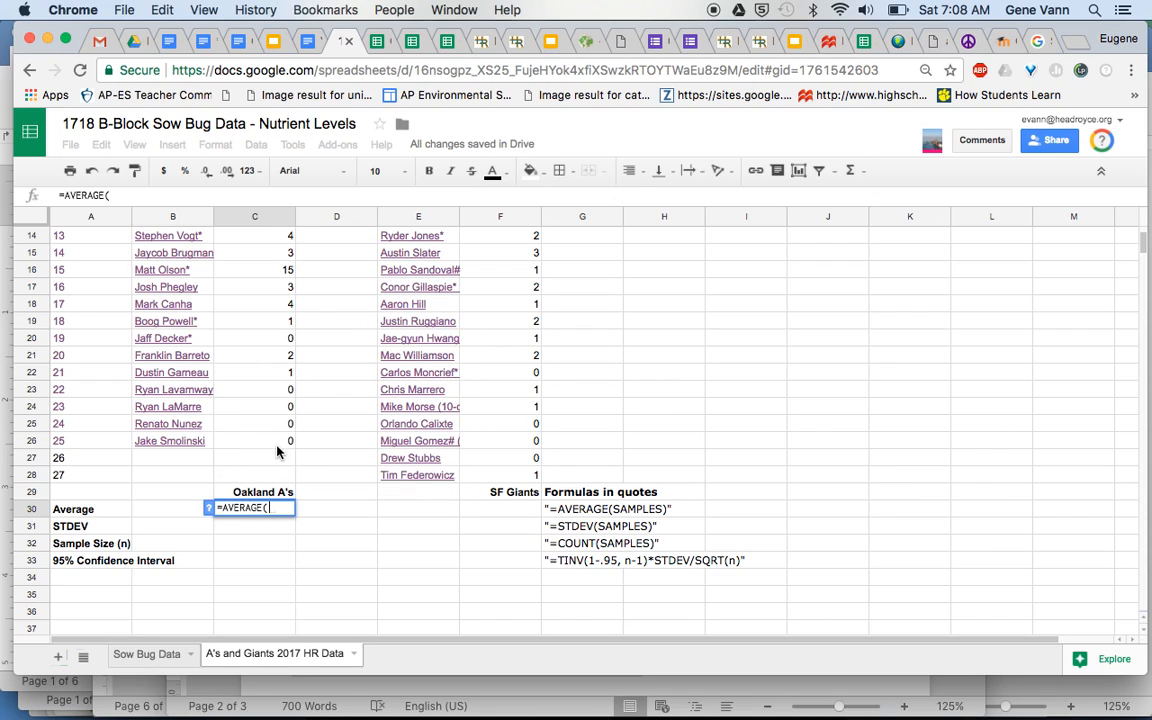
left_click_drag(277, 445, 270, 252)
type(")")
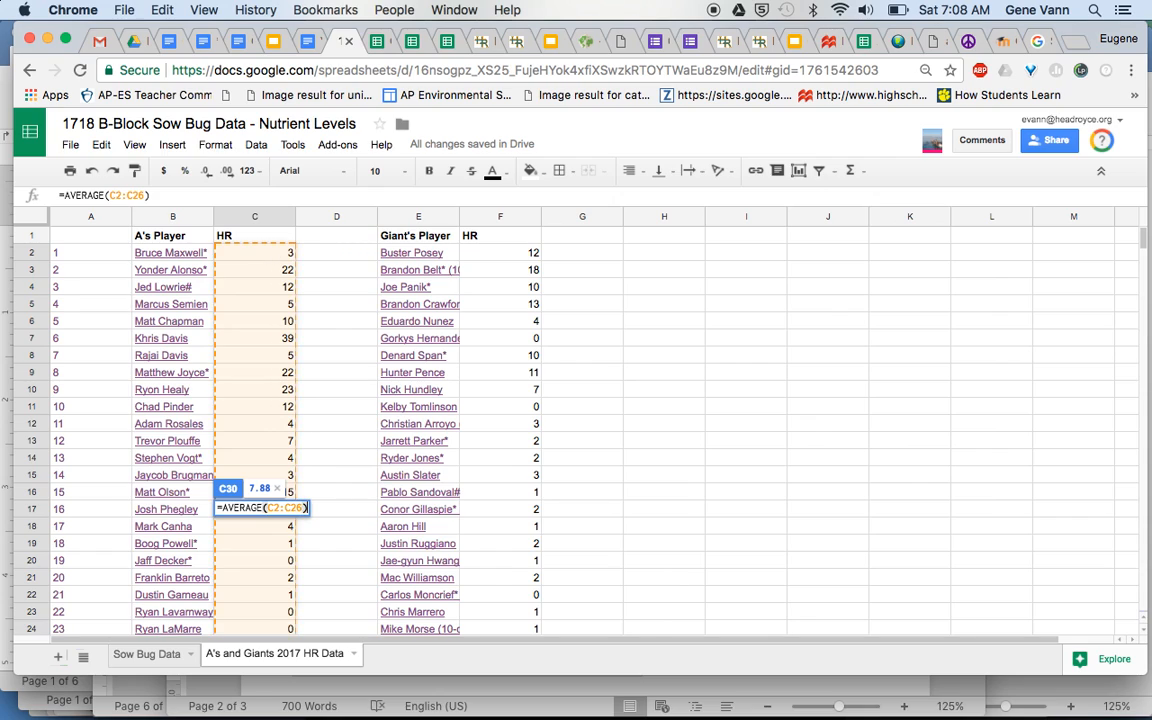
key("Return")
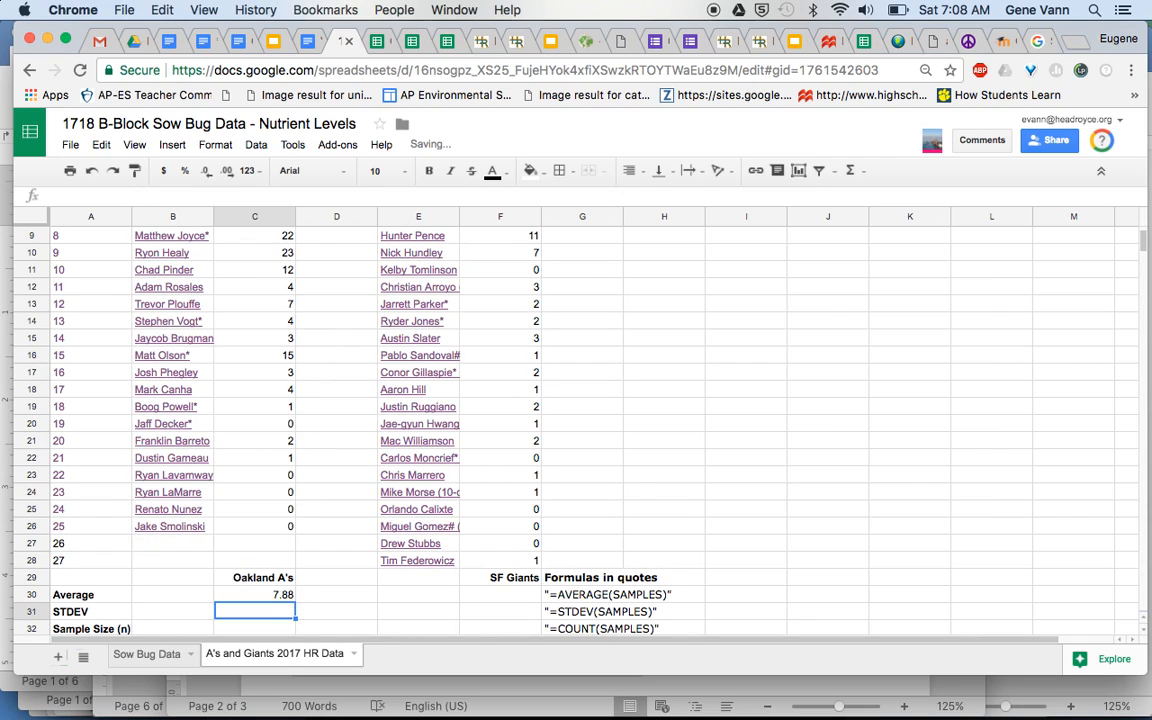
Calculate the Oakland A's standard deviation in C31 with =STDEV(C2:C26).
type("=")
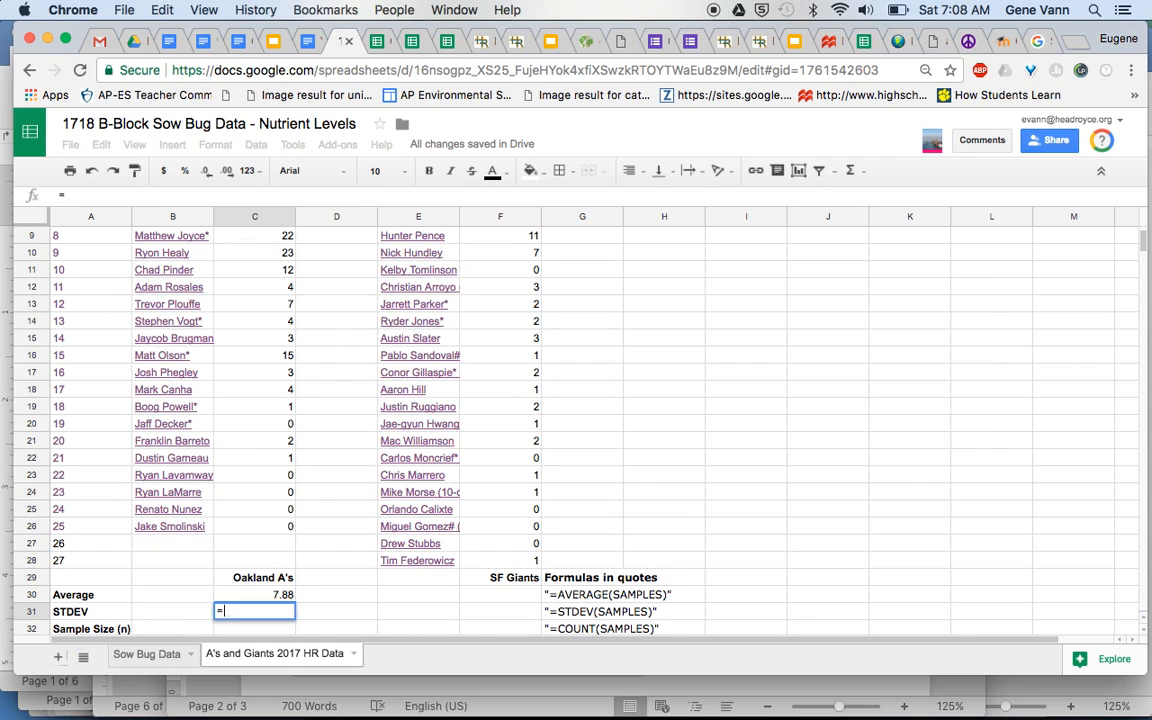
type("STDEV(")
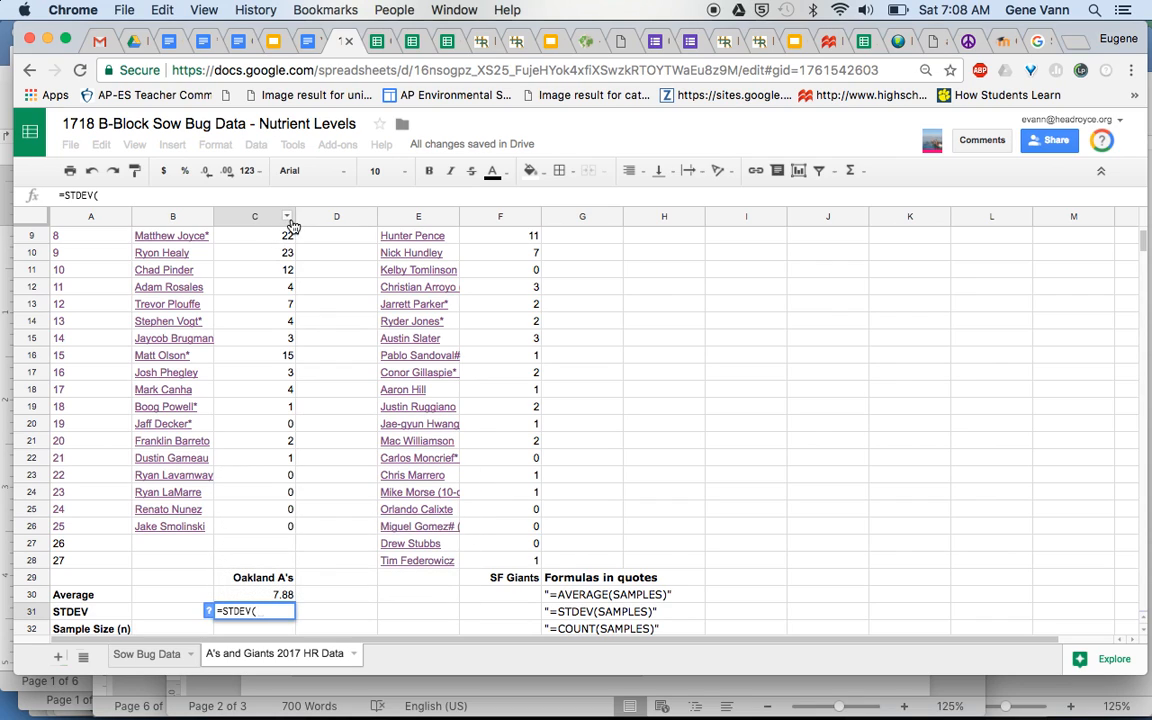
left_click_drag(270, 526, 256, 252)
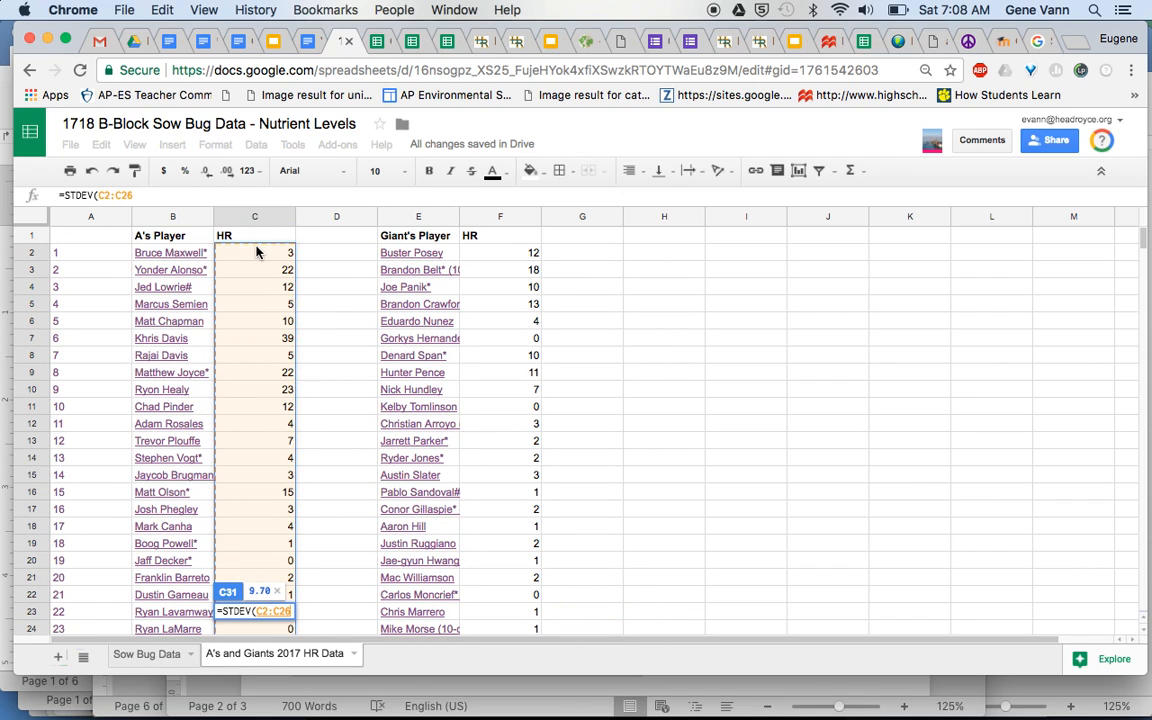
type(")")
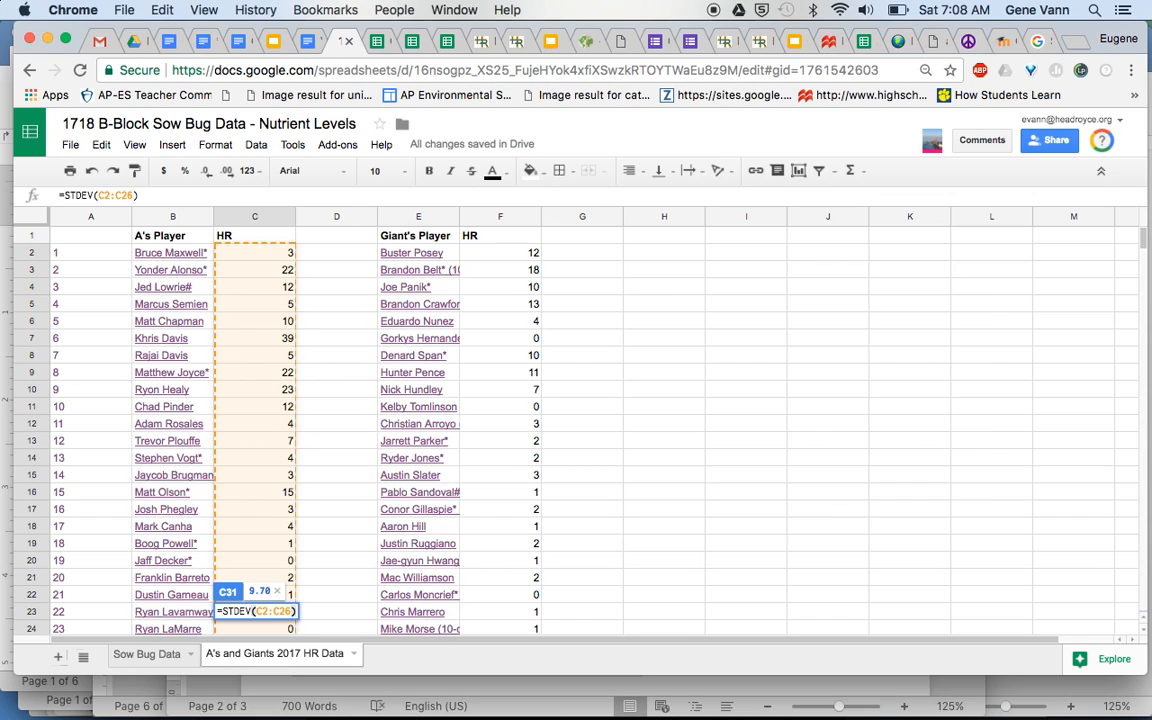
key("Return")
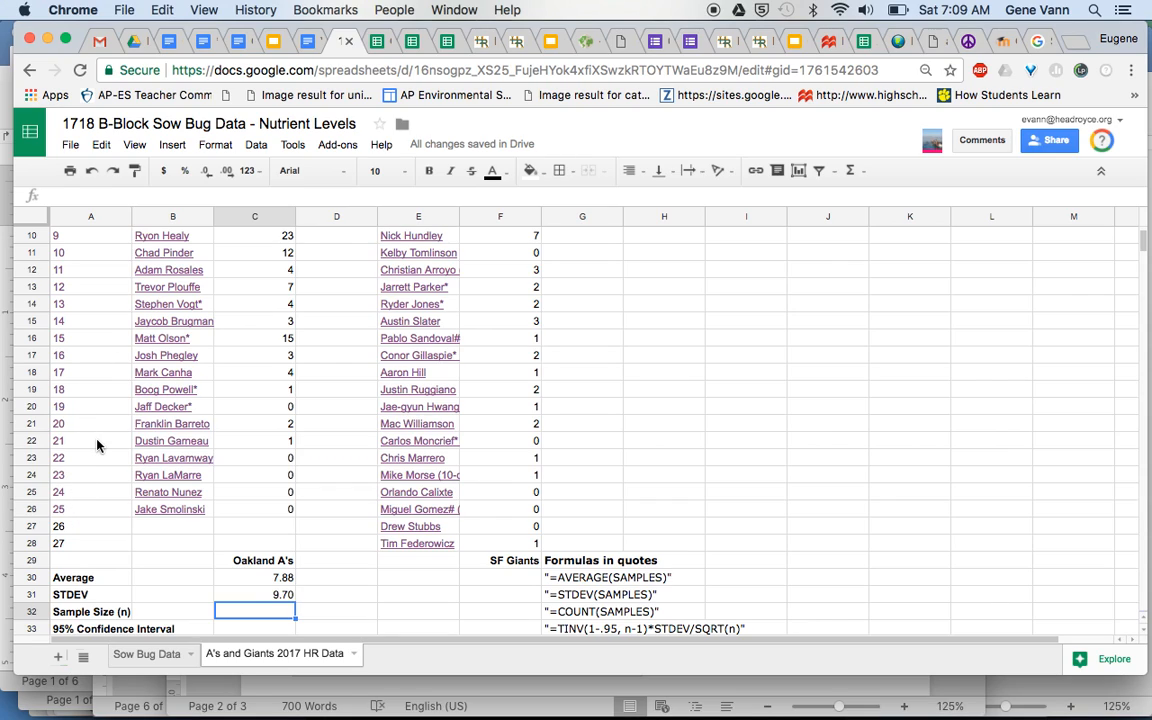
Calculate the Oakland A's sample size in C32 by applying COUNT to C2:C26.
type("=CO")
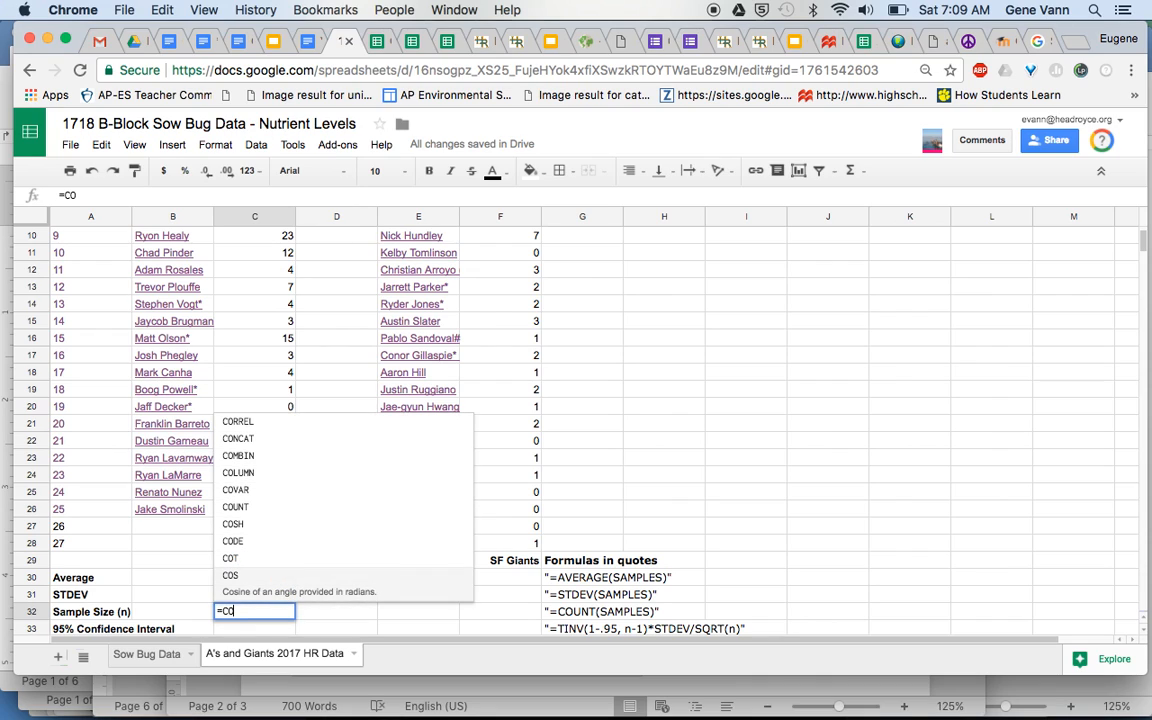
type("UNT(")
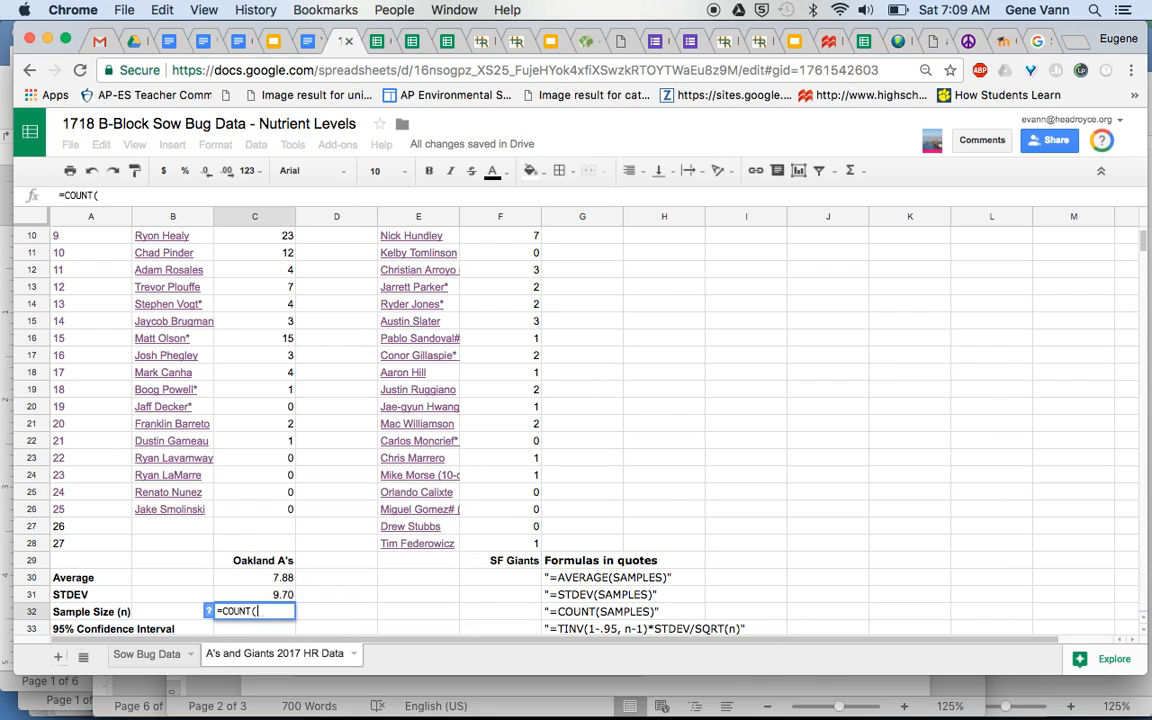
left_click_drag(233, 516, 243, 256)
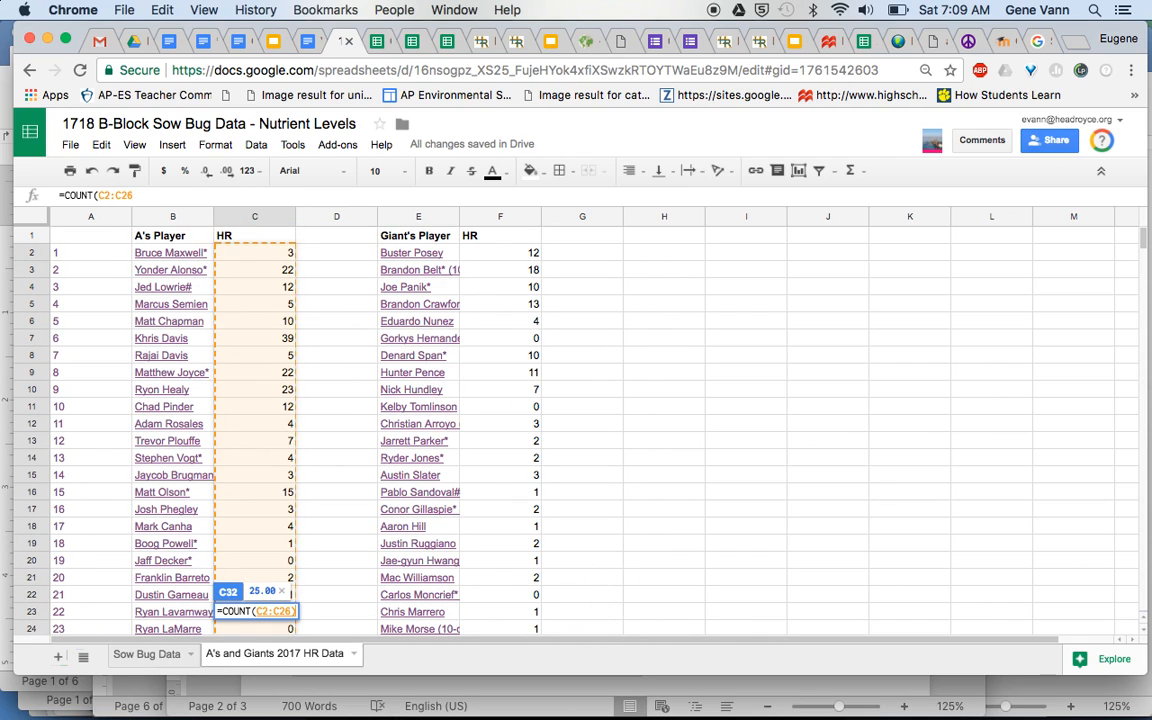
key("Return")
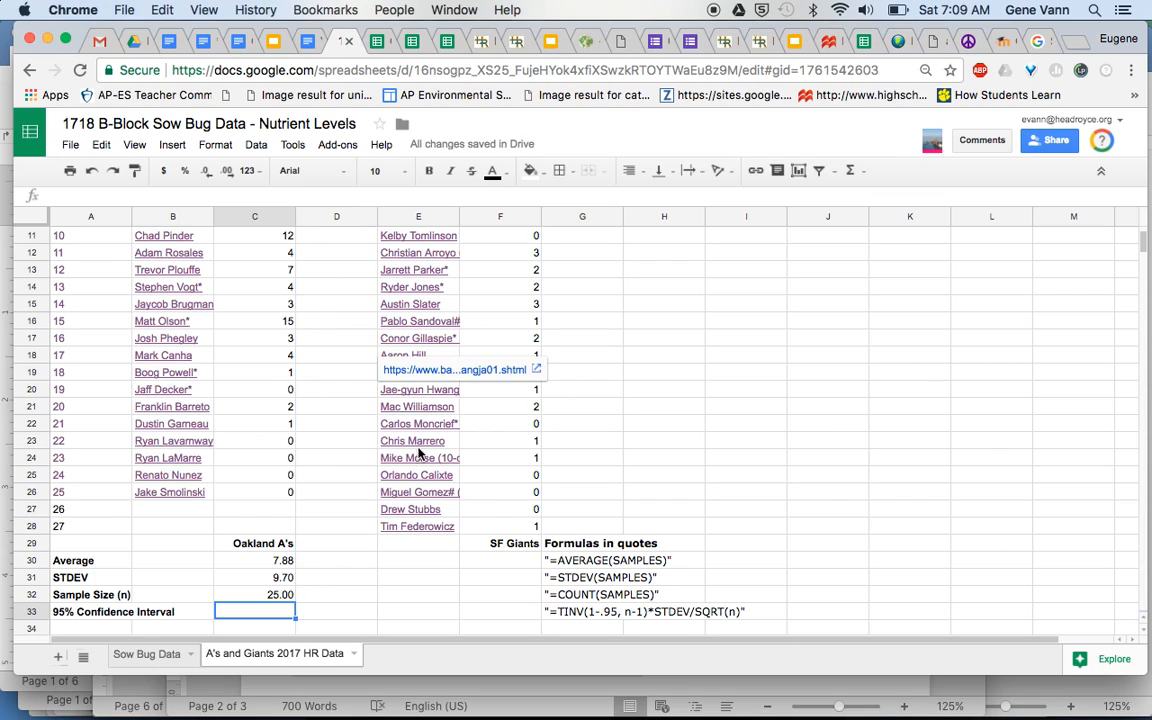
Examine the quoted reference formulas in column G, especially the 95% confidence interval one, and return to cell C33.
key("Right")
key("Right")
key("Right")
key("Right")
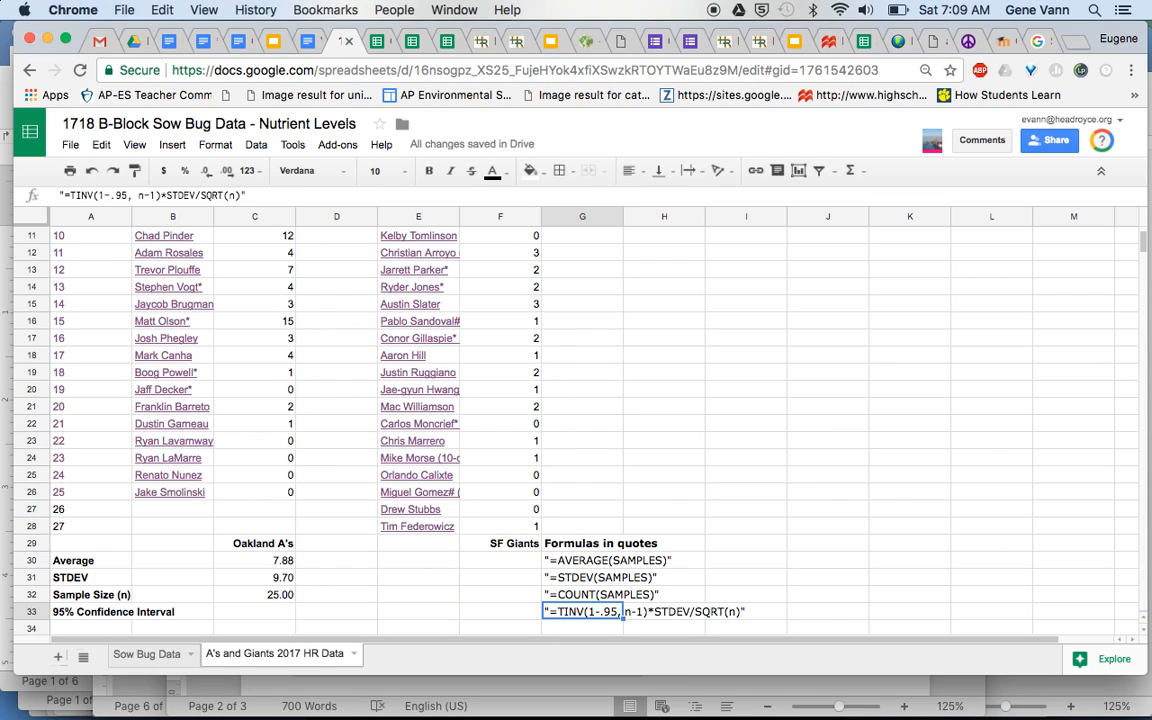
key("Up")
key("Up")
key("Up")
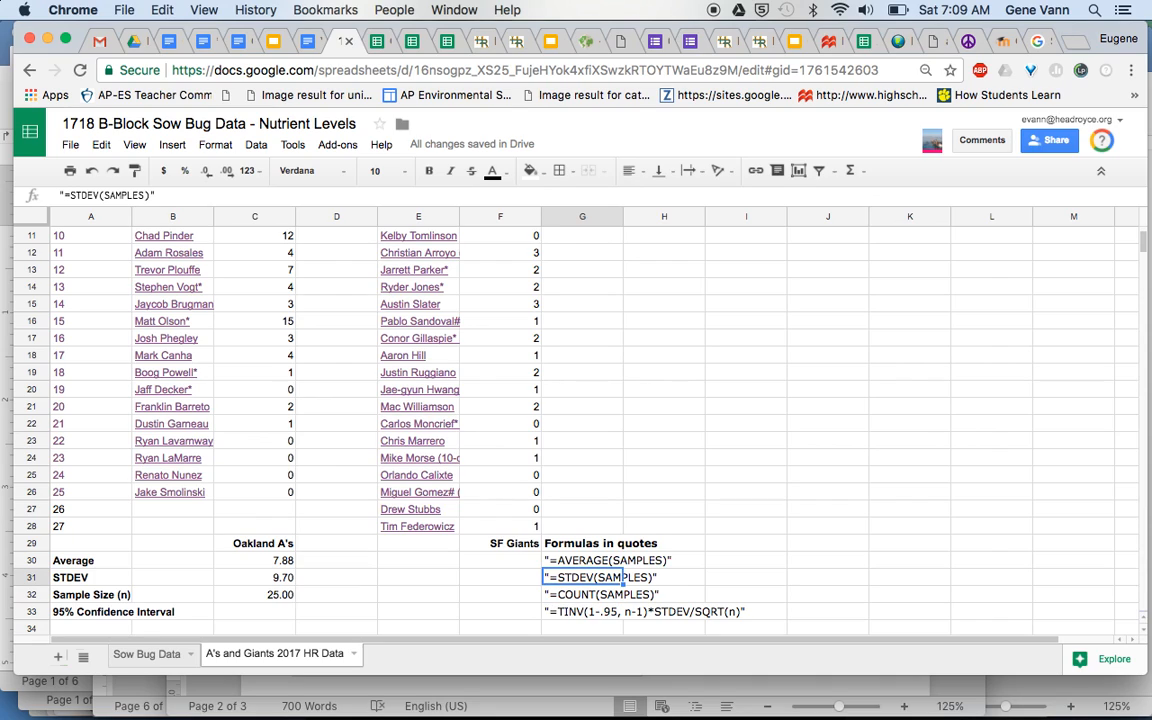
key("Down")
key("Down")
key("Down")
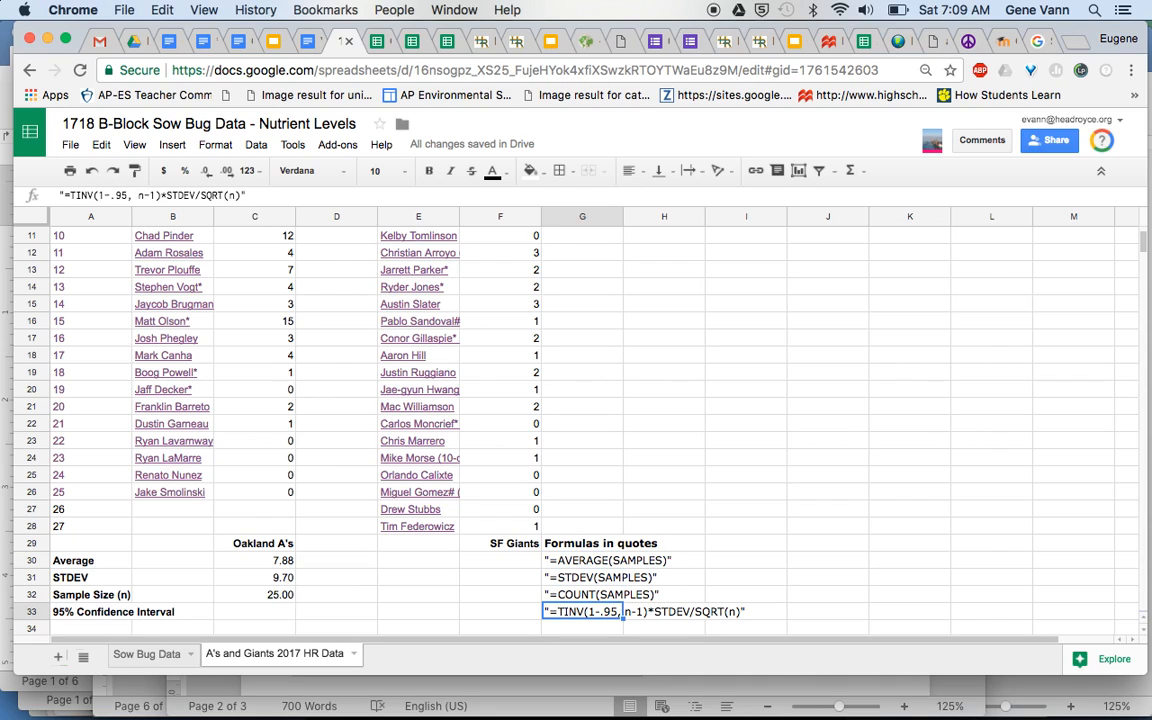
key("Left")
key("Left")
key("Left")
key("Left")
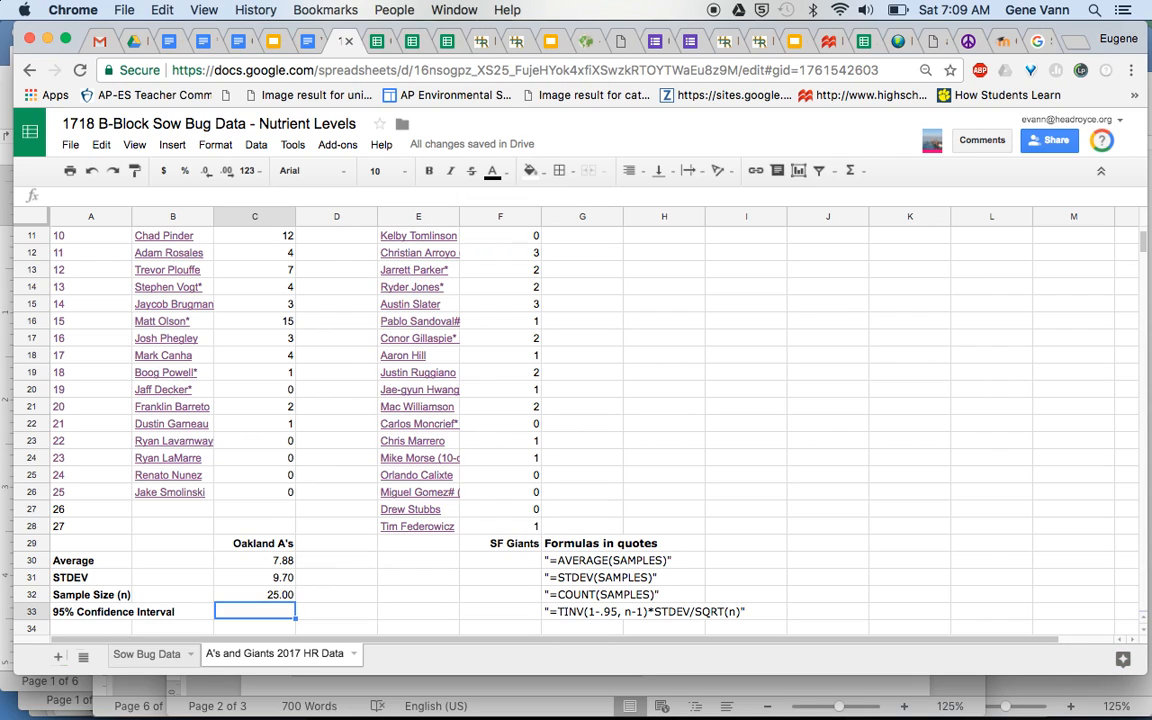
Calculate the Oakland A's 95% confidence interval in C33 with =TINV(1-.95,C32-1)*C31/SQRT(C32).
type("=TINV")
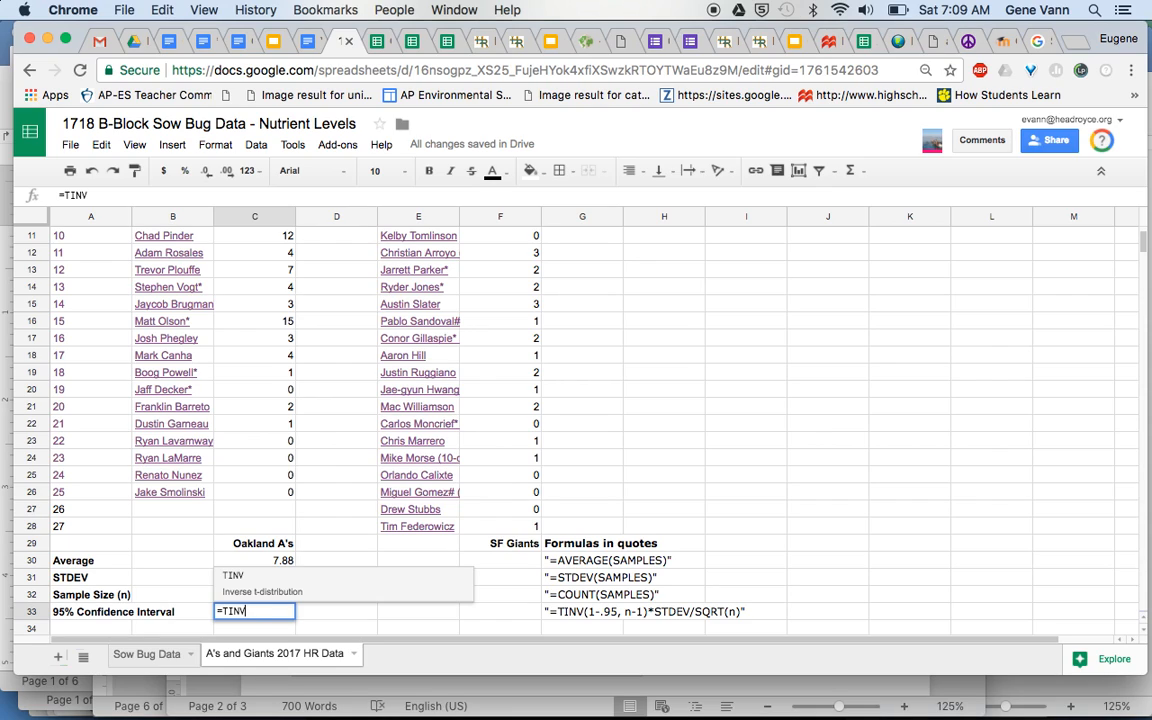
type("(")
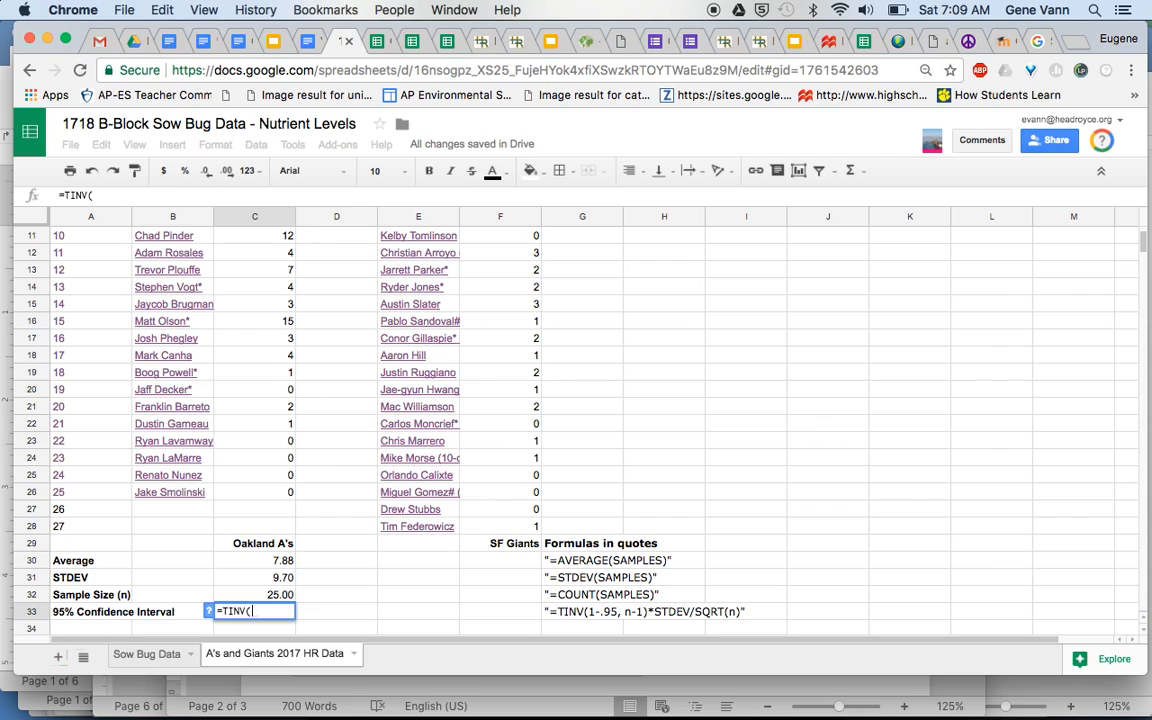
type("1-.95")
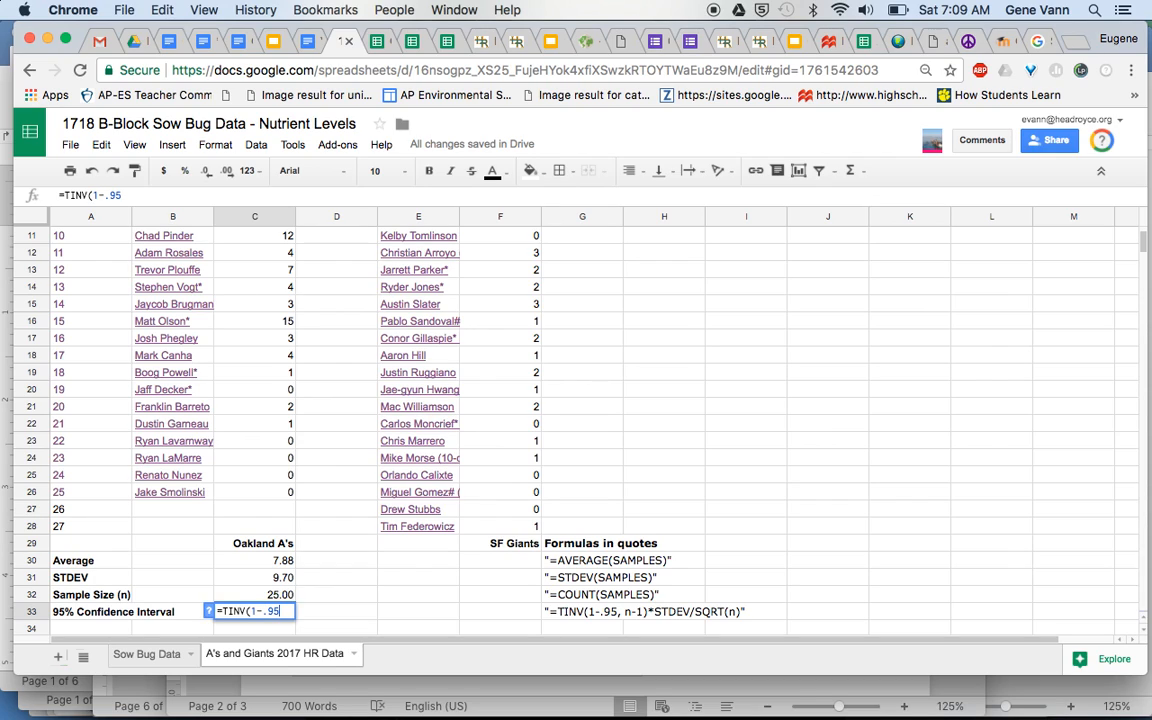
type(",")
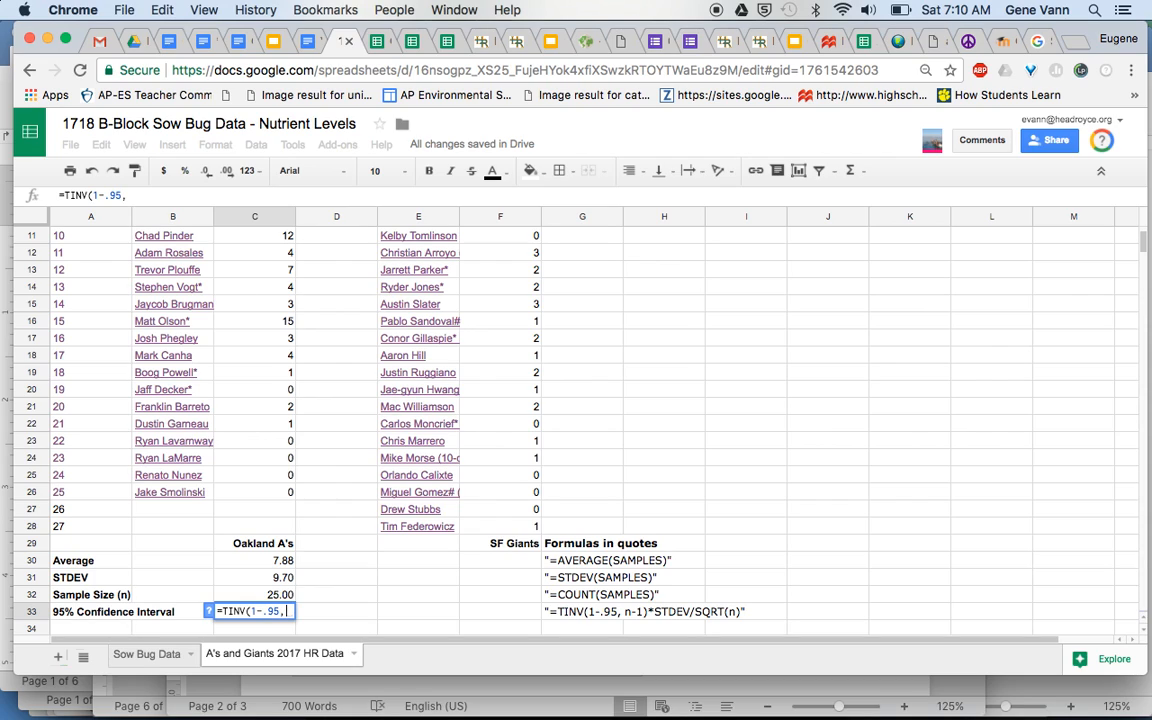
left_click(283, 594)
type("-1")
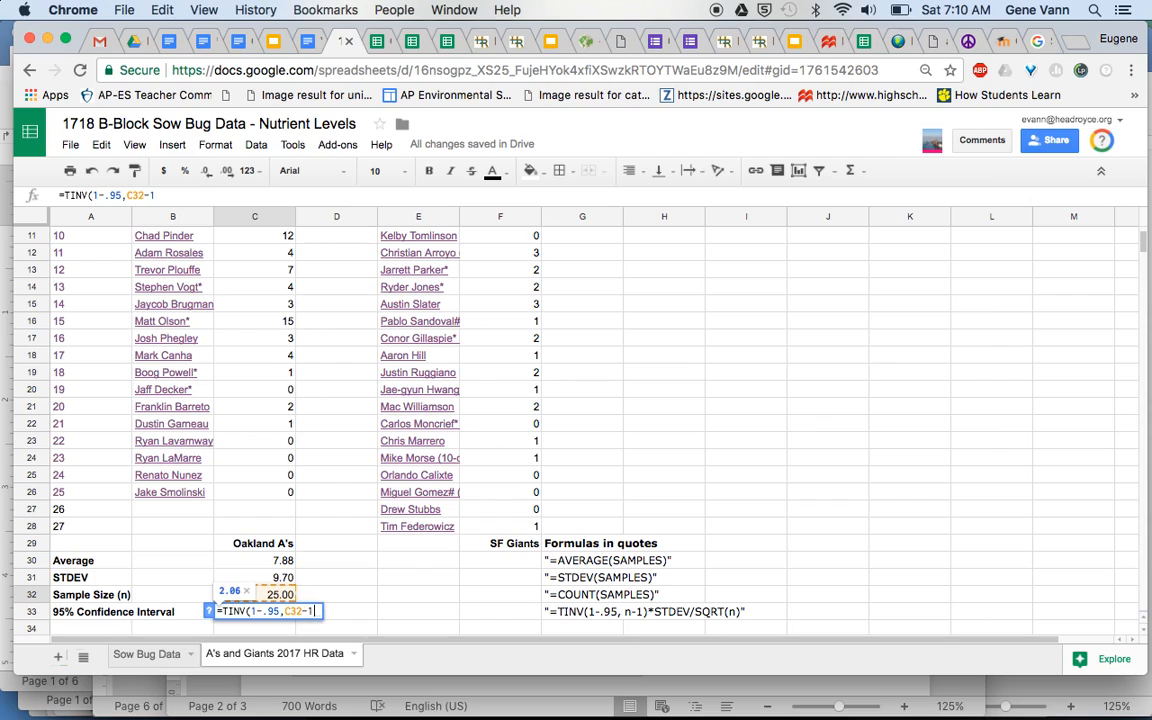
type(")*")
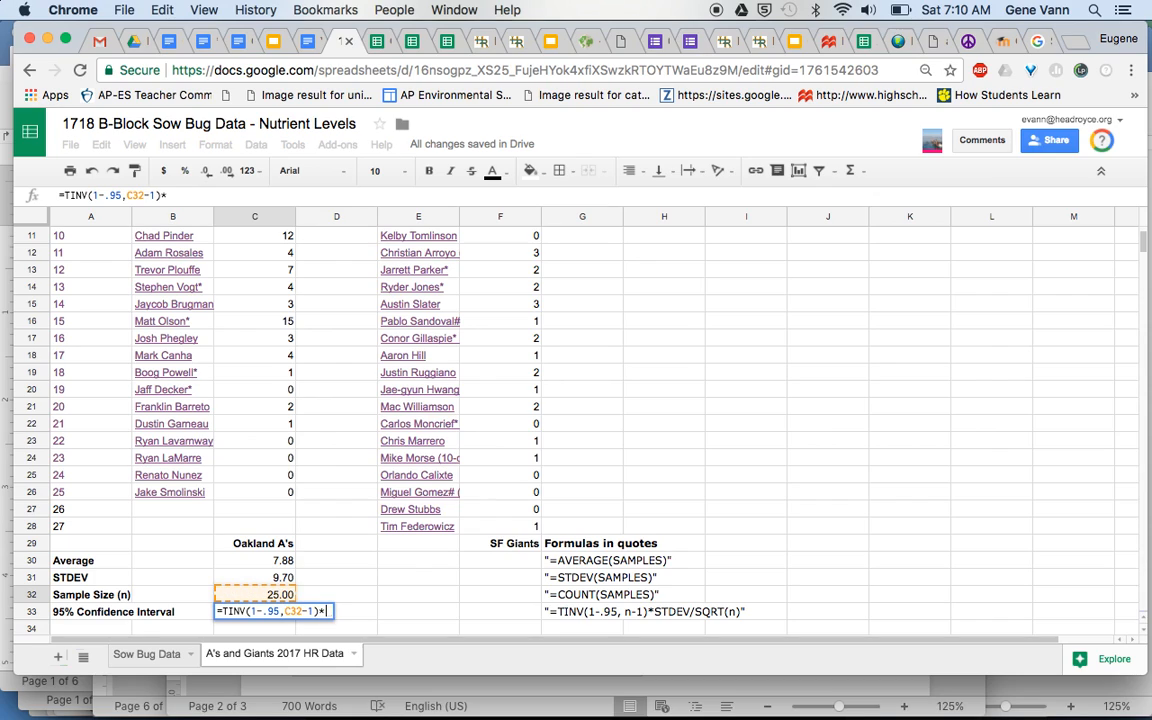
left_click(285, 579)
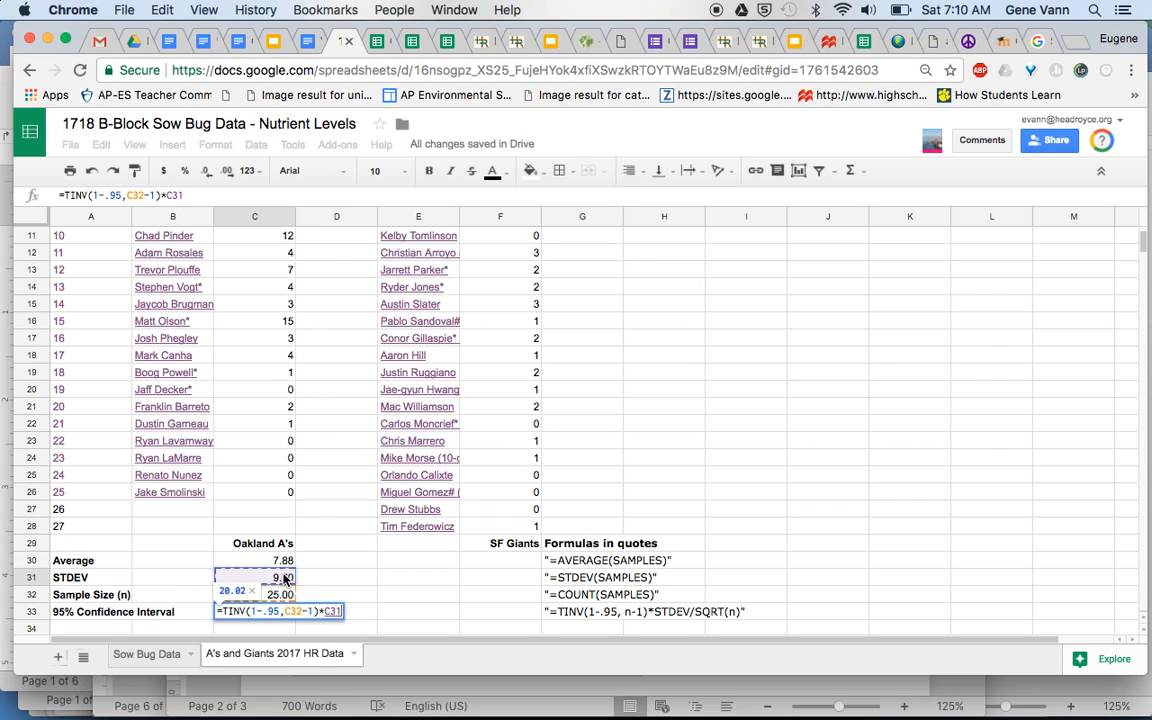
type("/S")
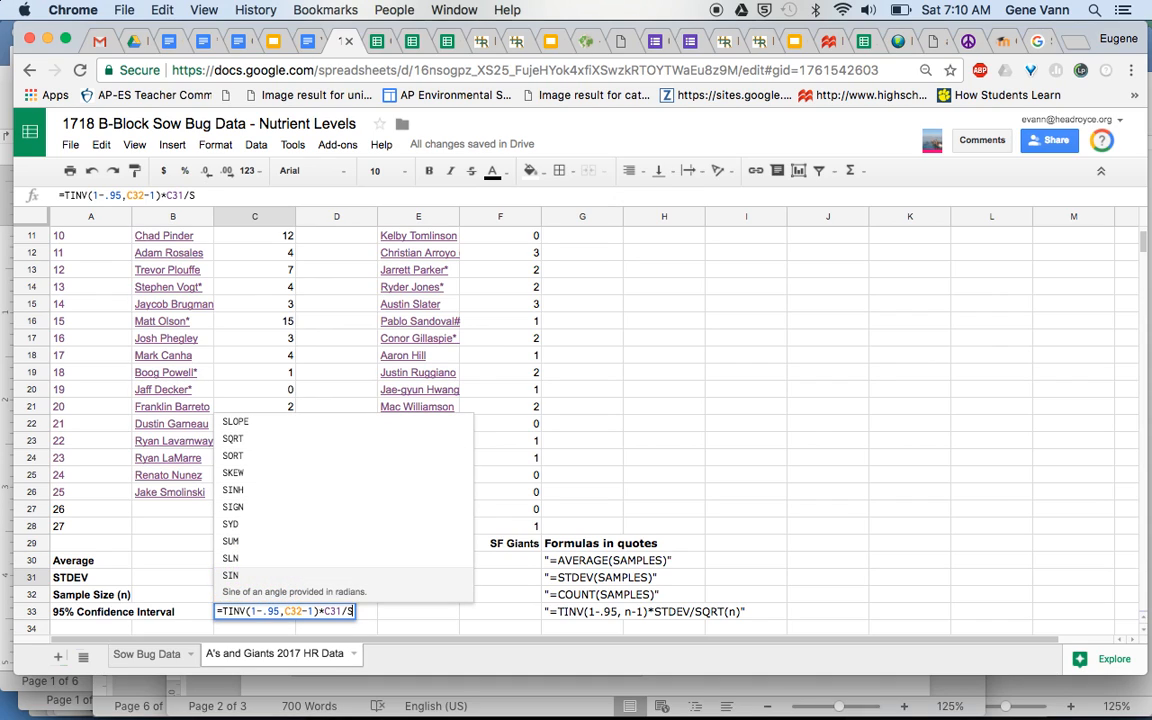
type("QRT")
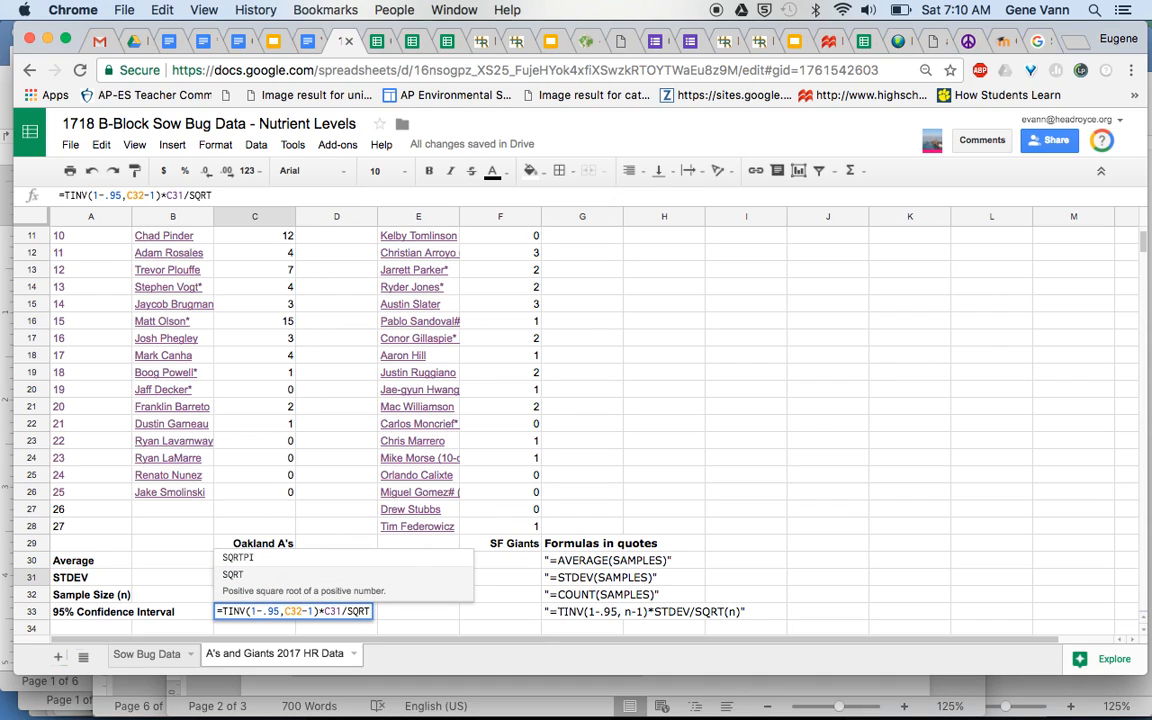
type("(")
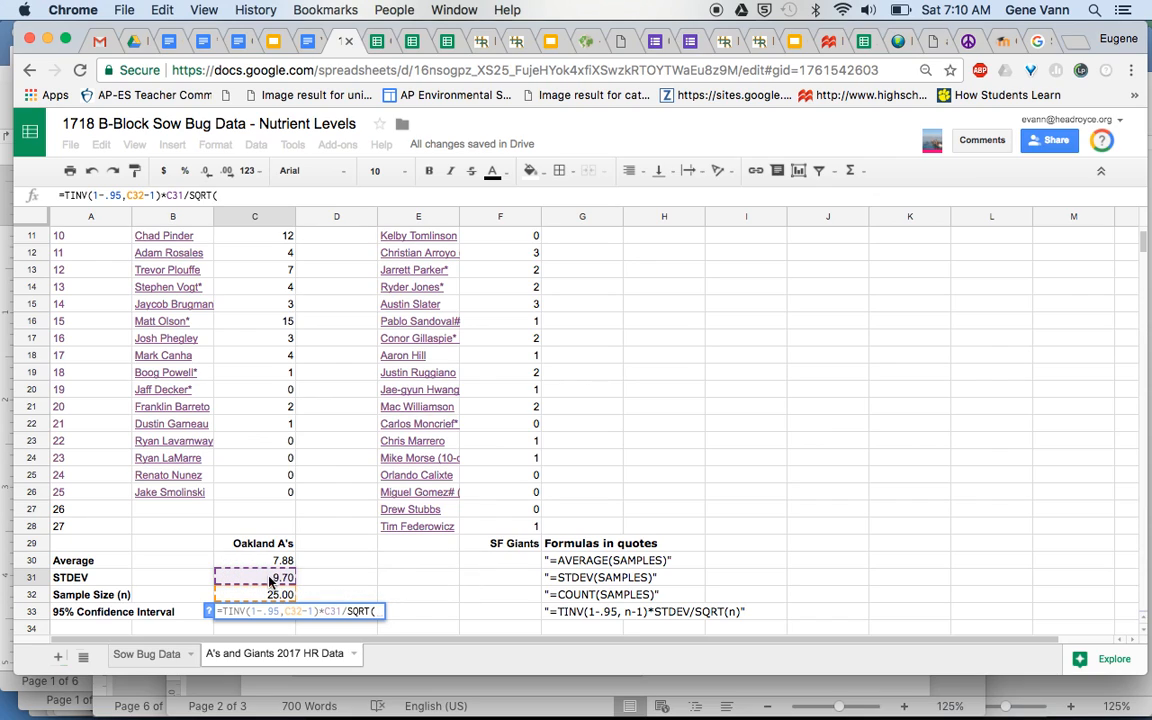
left_click(268, 597)
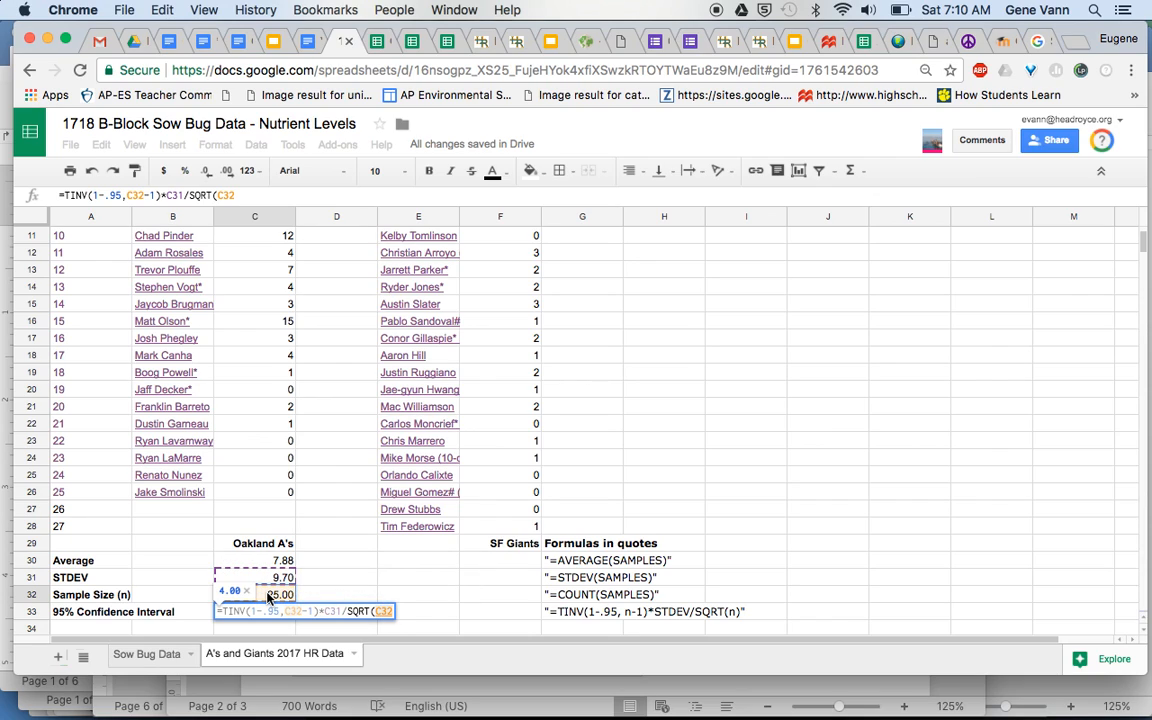
type(")")
key("Return")
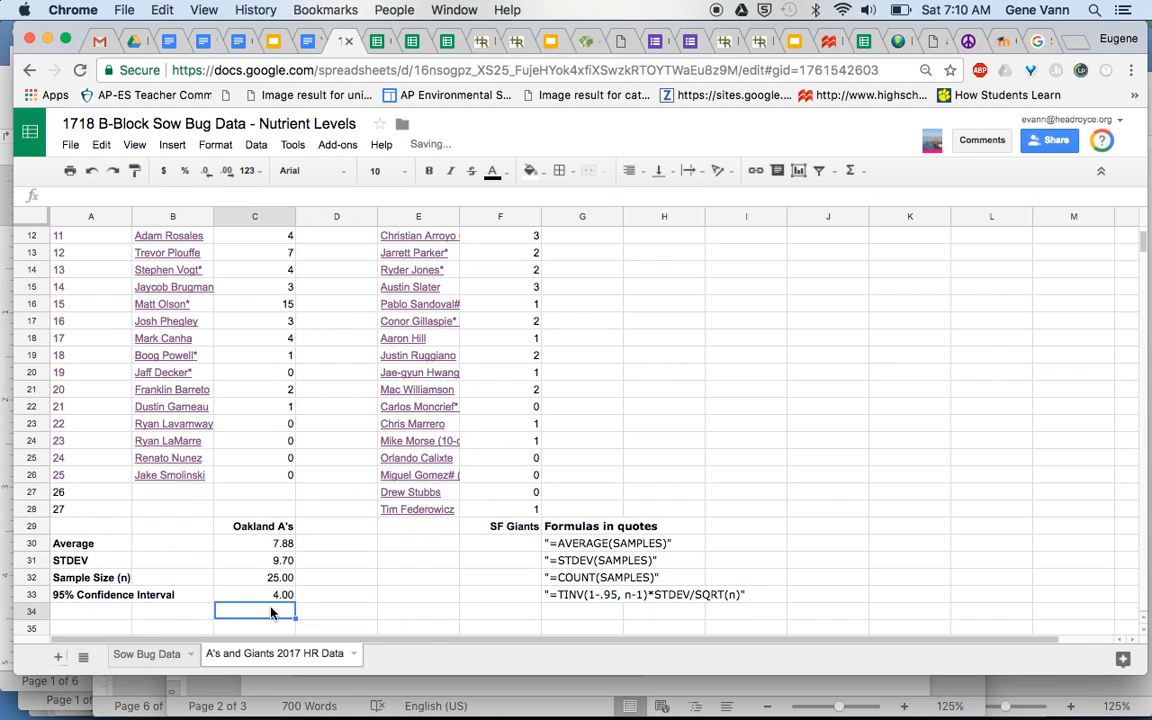
Calculate the SF Giants' average home runs in F30 by applying AVERAGE to F2:F28.
left_click(485, 543)
type("=AVE")
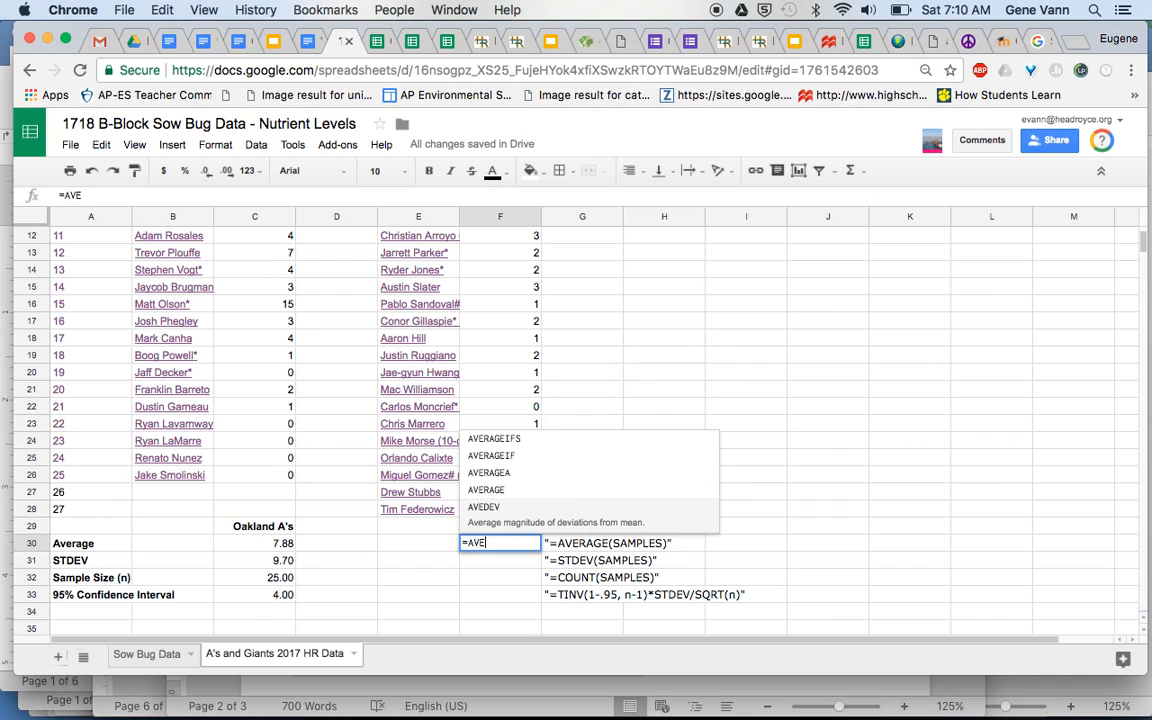
type("RAGE(")
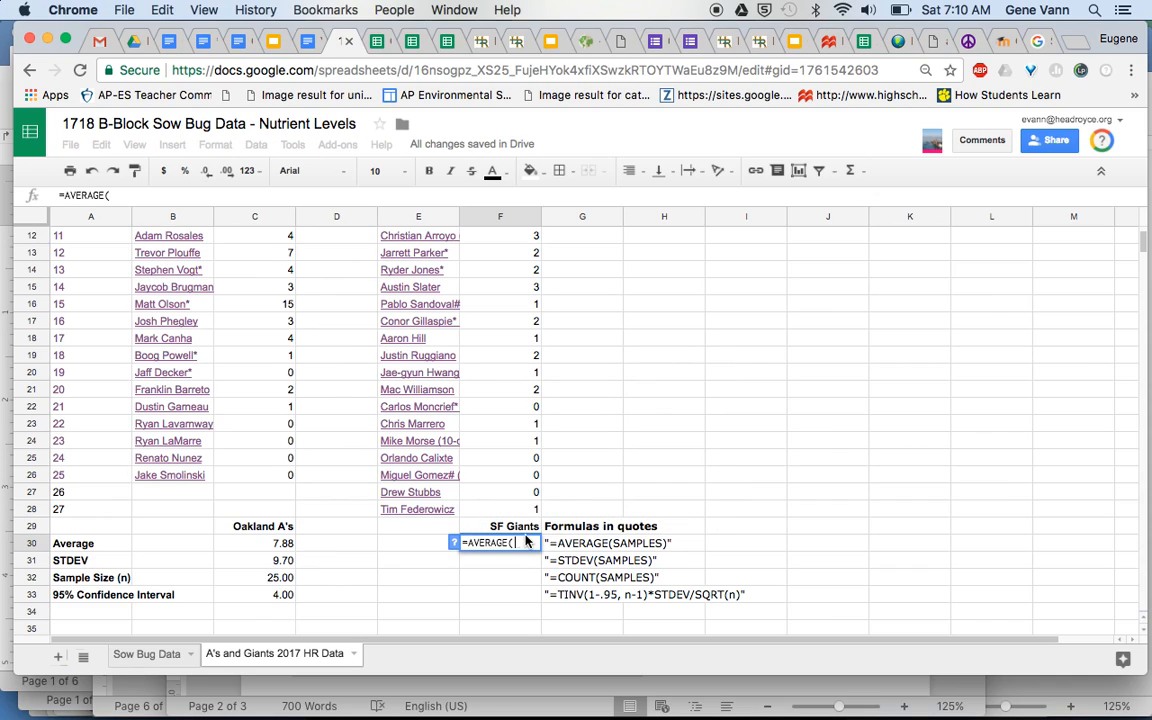
left_click_drag(530, 508, 510, 252)
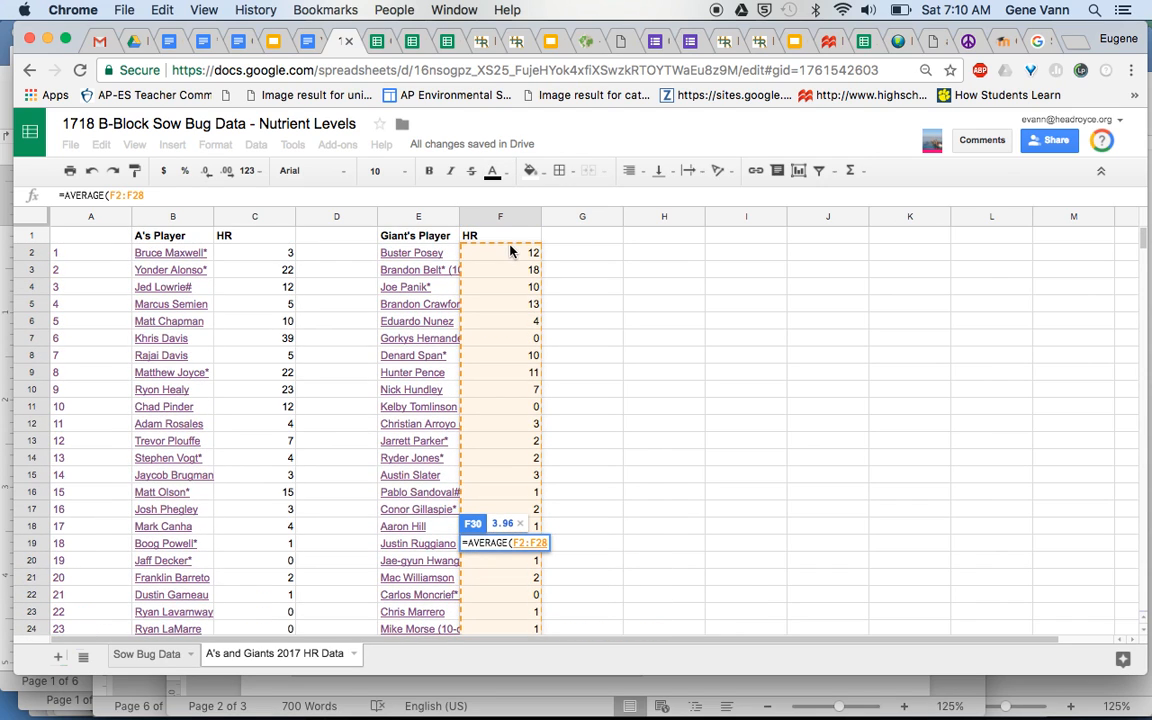
key("Return")
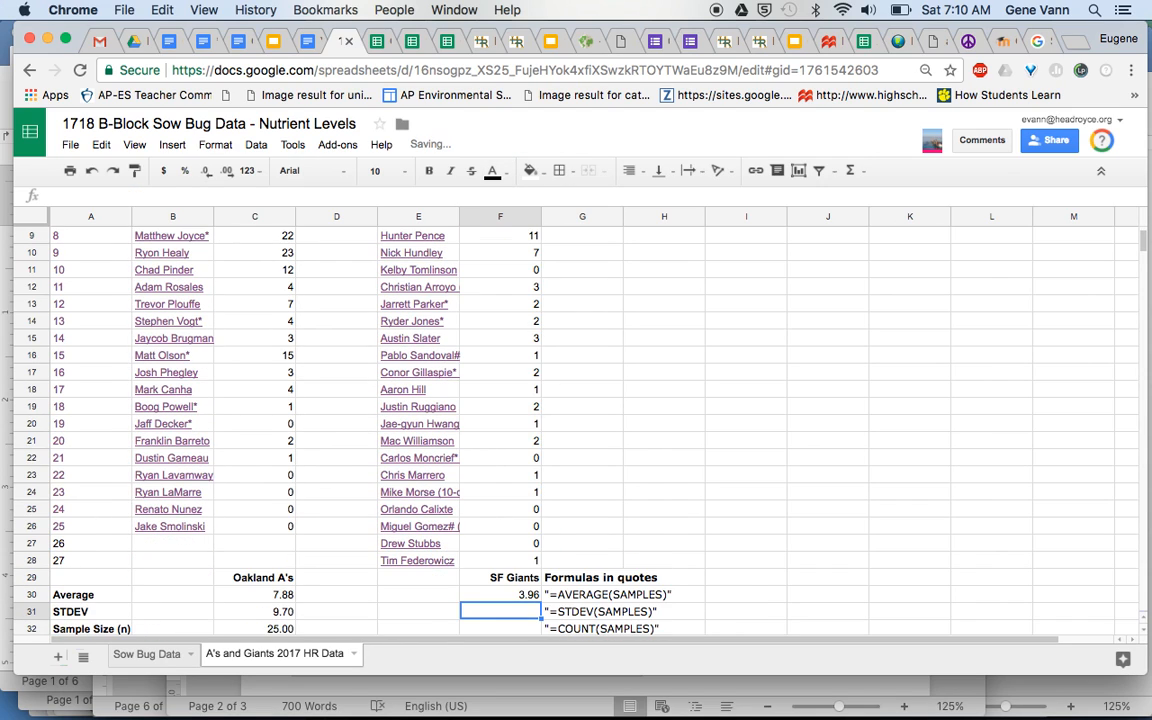
Calculate the SF Giants' standard deviation in F31 by applying STDEV to F2:F28.
type("=STD")
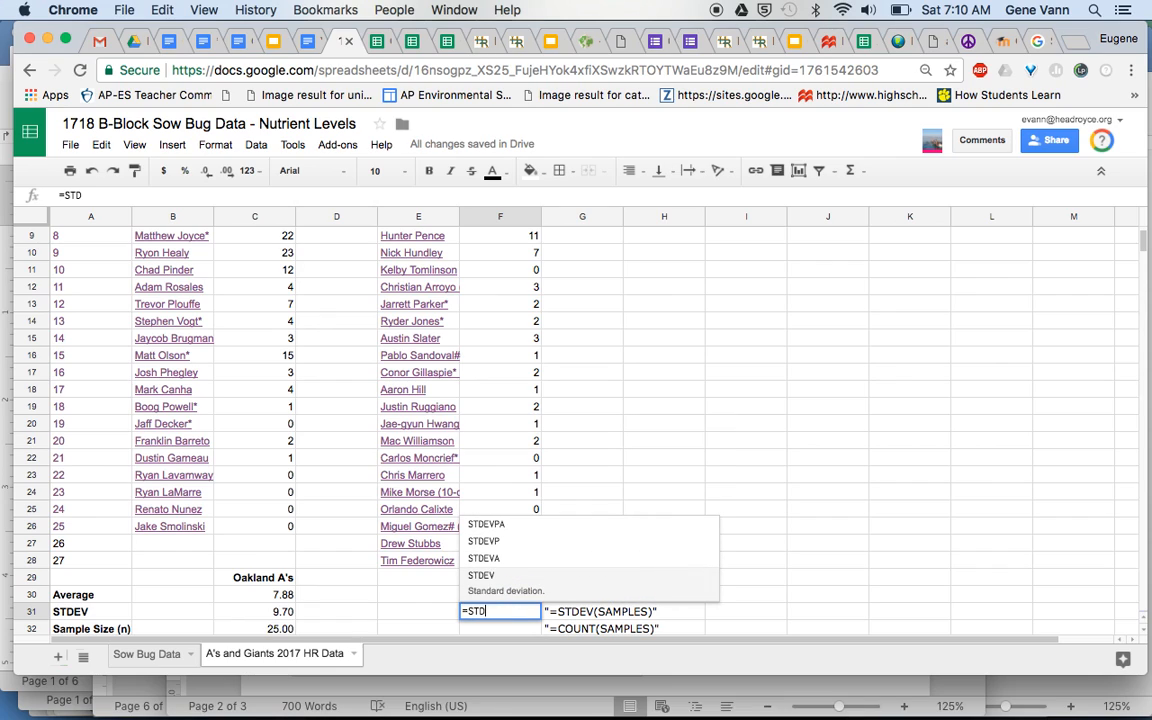
type("EV(")
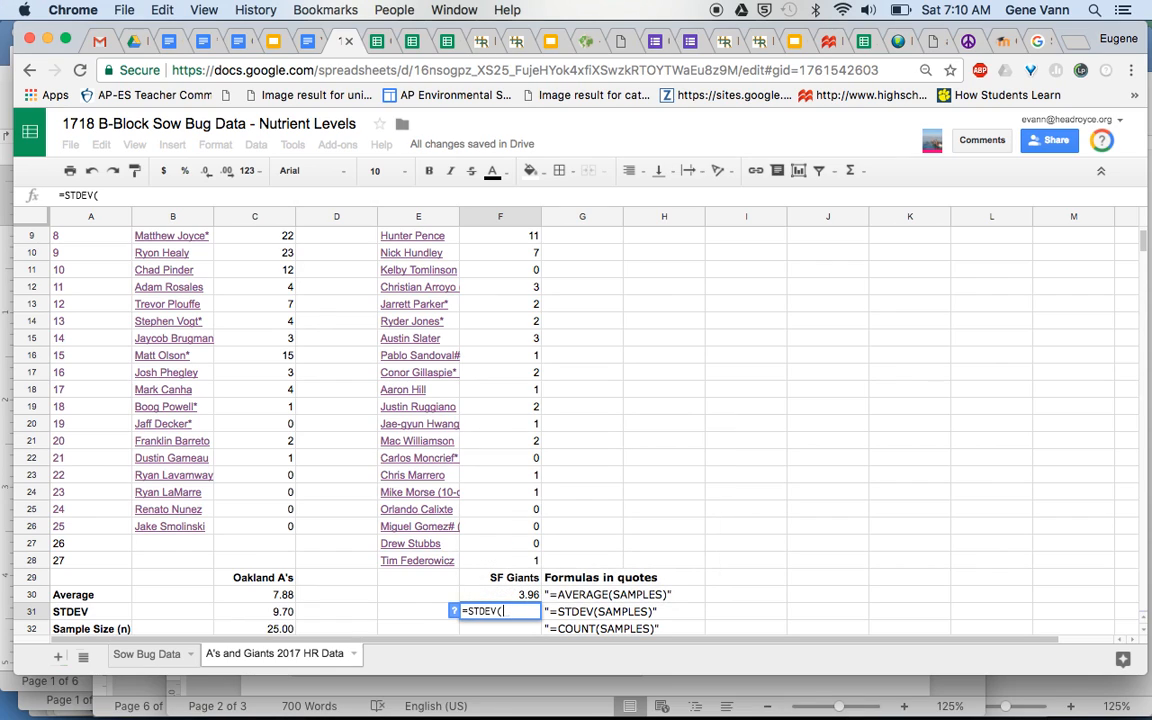
left_click_drag(510, 560, 513, 260)
key("Return")
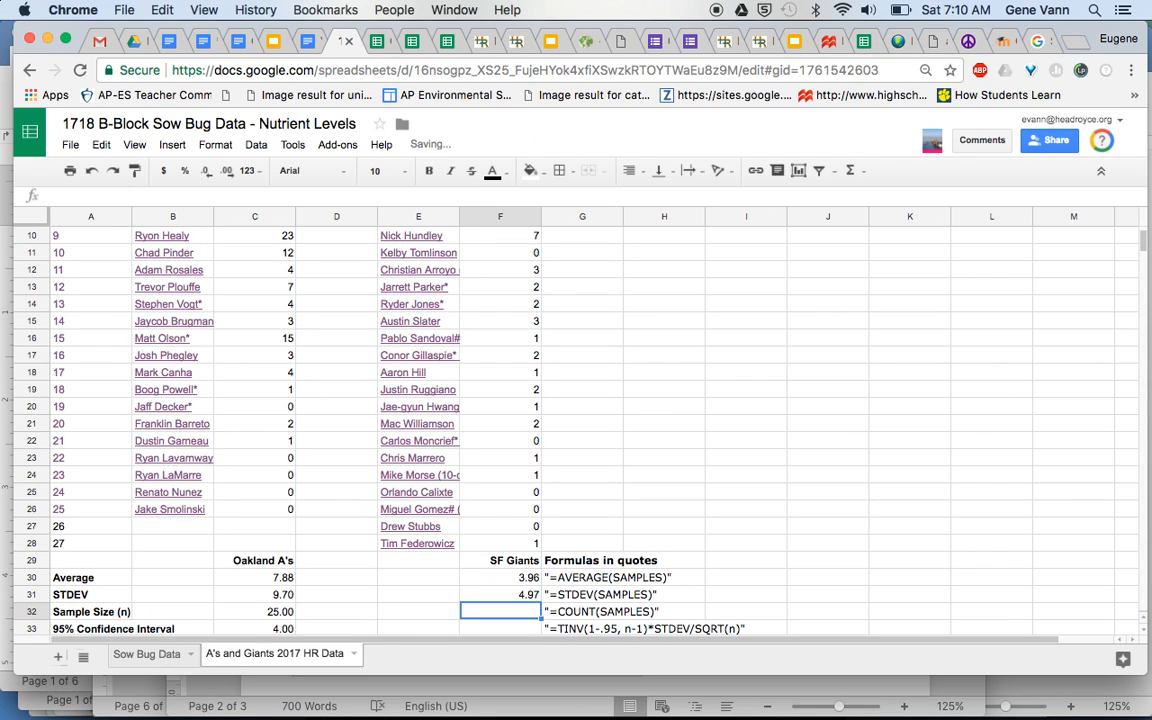
Calculate the SF Giants' sample size in F32 with =COUNT(F2:F28).
type("=")
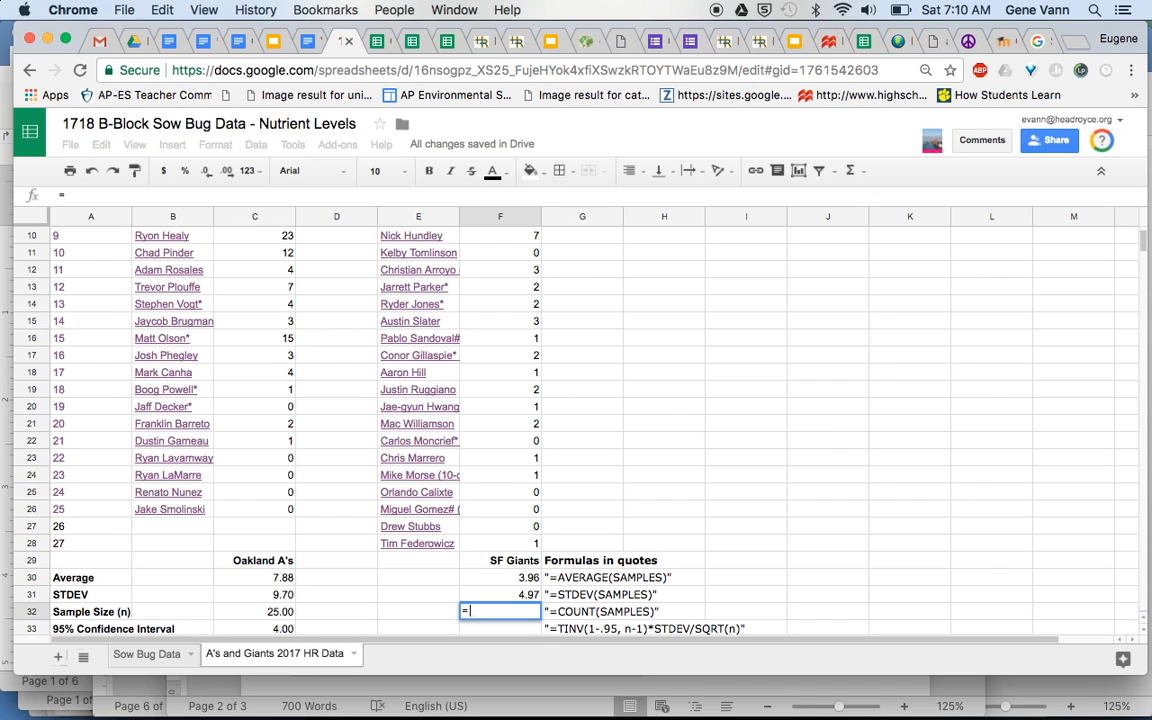
type("COUNT")
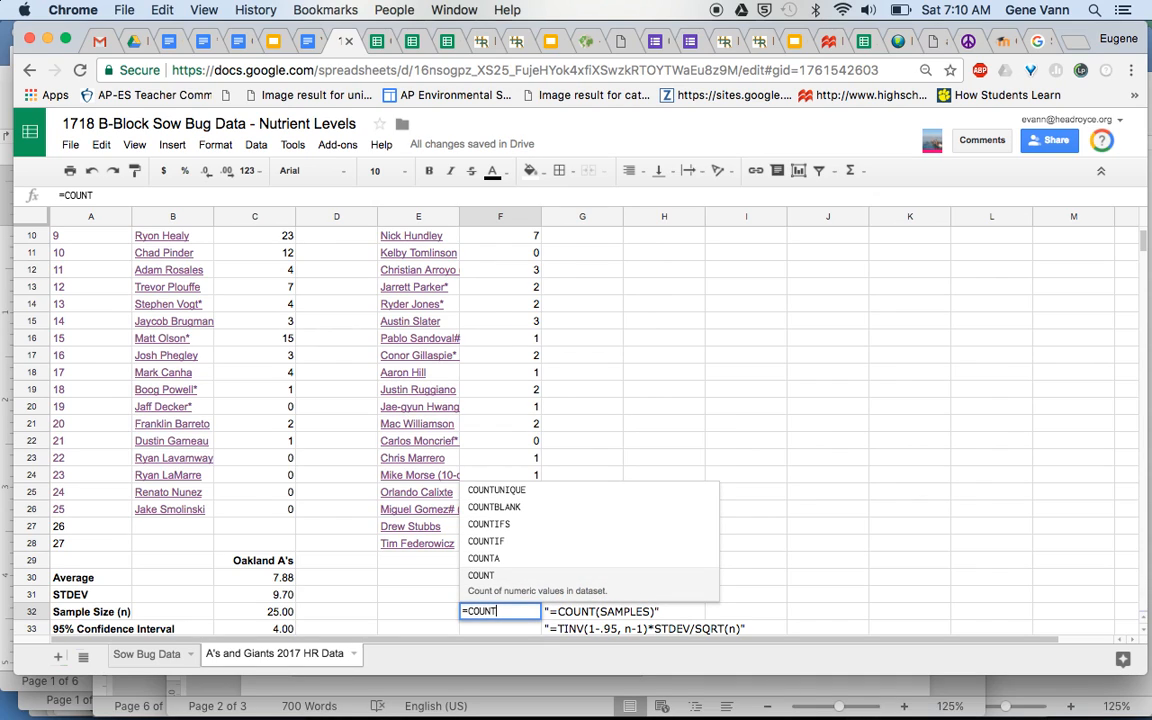
type("(")
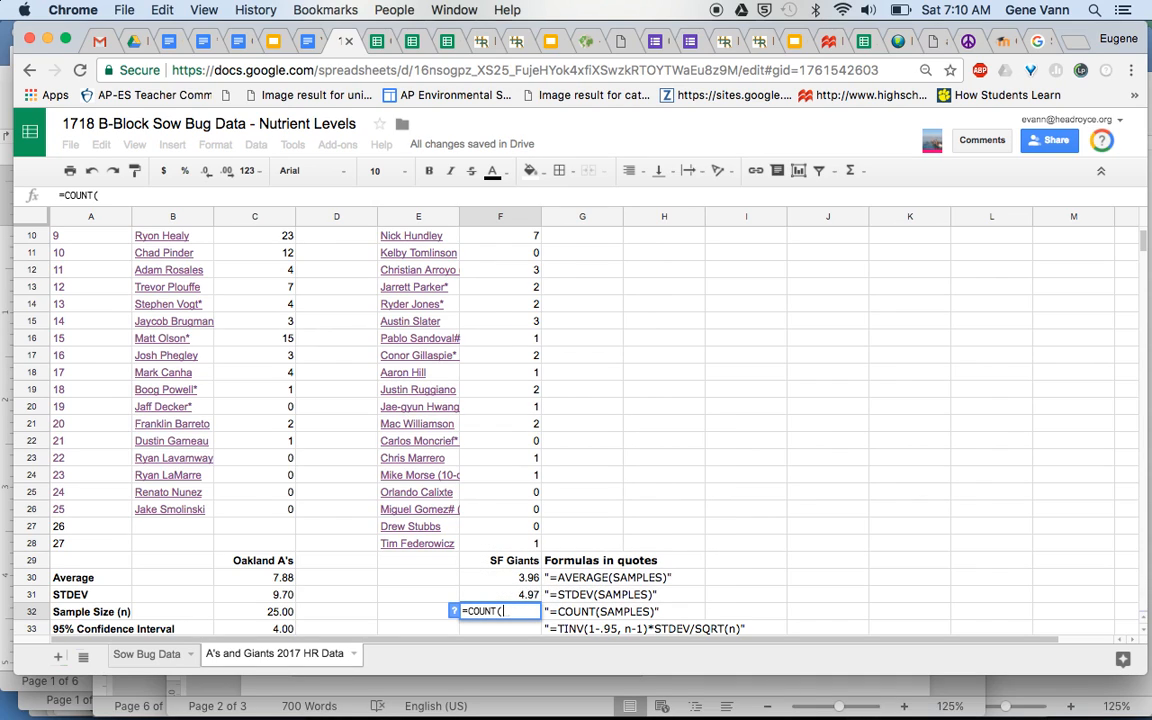
left_click(519, 545)
left_click_drag(519, 550, 513, 252)
type(")")
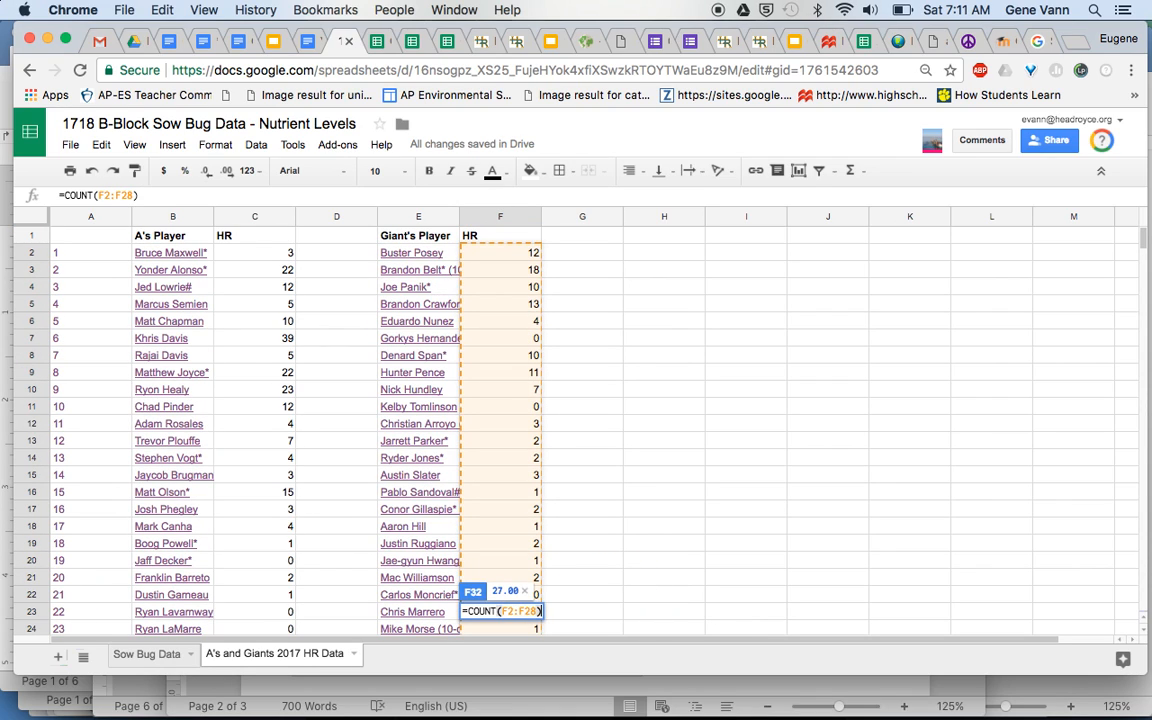
key("Return")
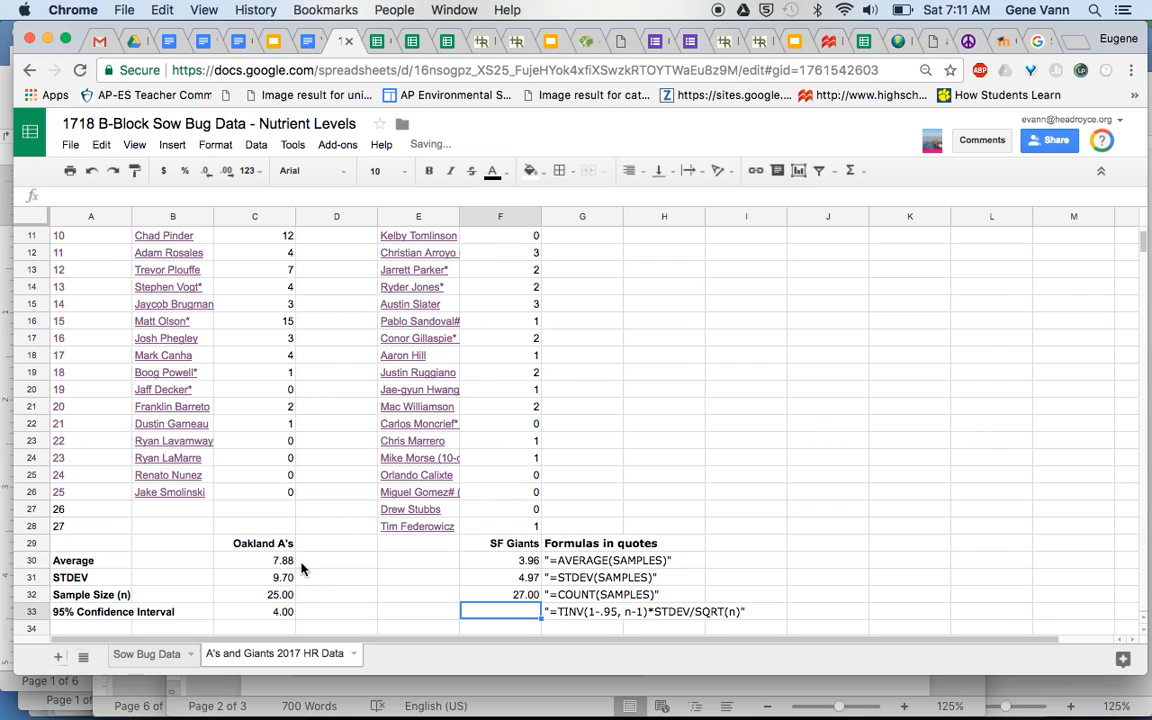
Copy the Oakland A's confidence interval formula from C33 into F33 for the SF Giants.
key("super+c")
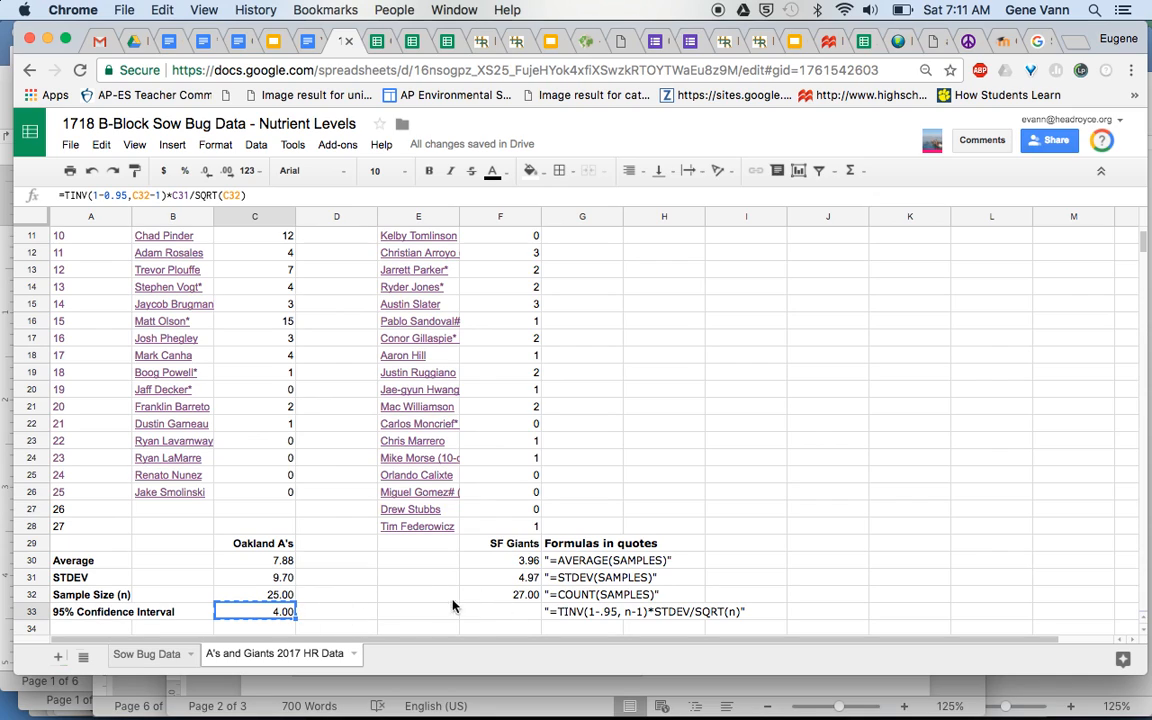
left_click(498, 615)
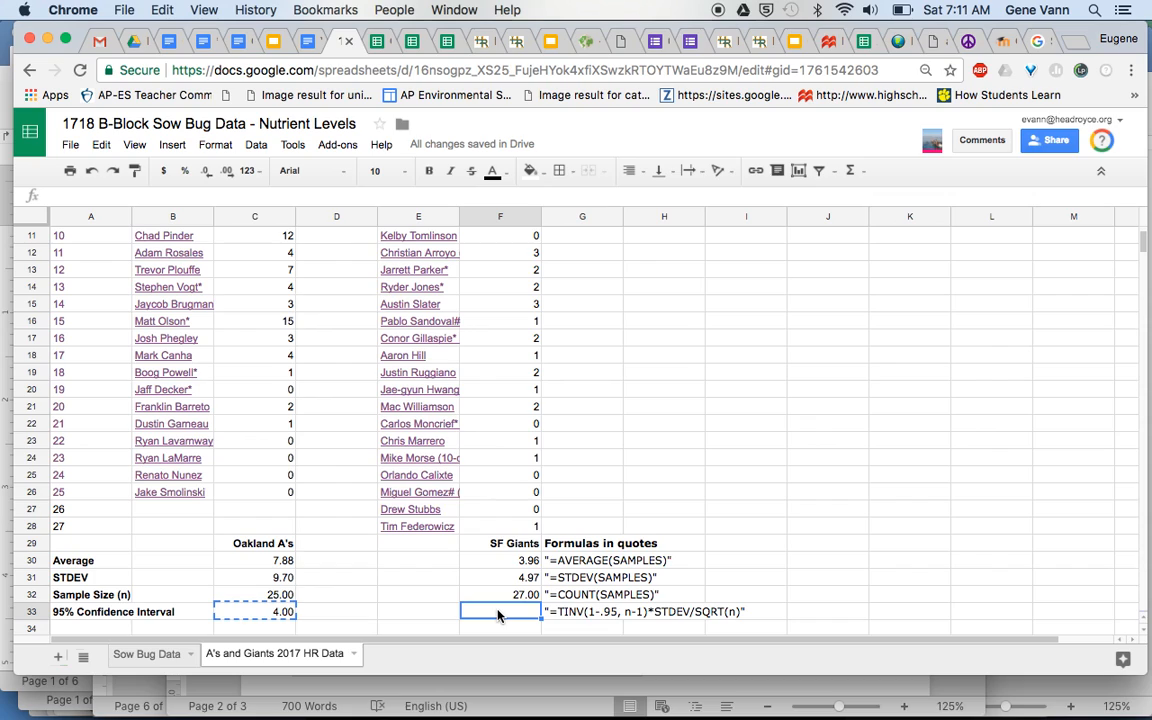
key("ctrl+v")
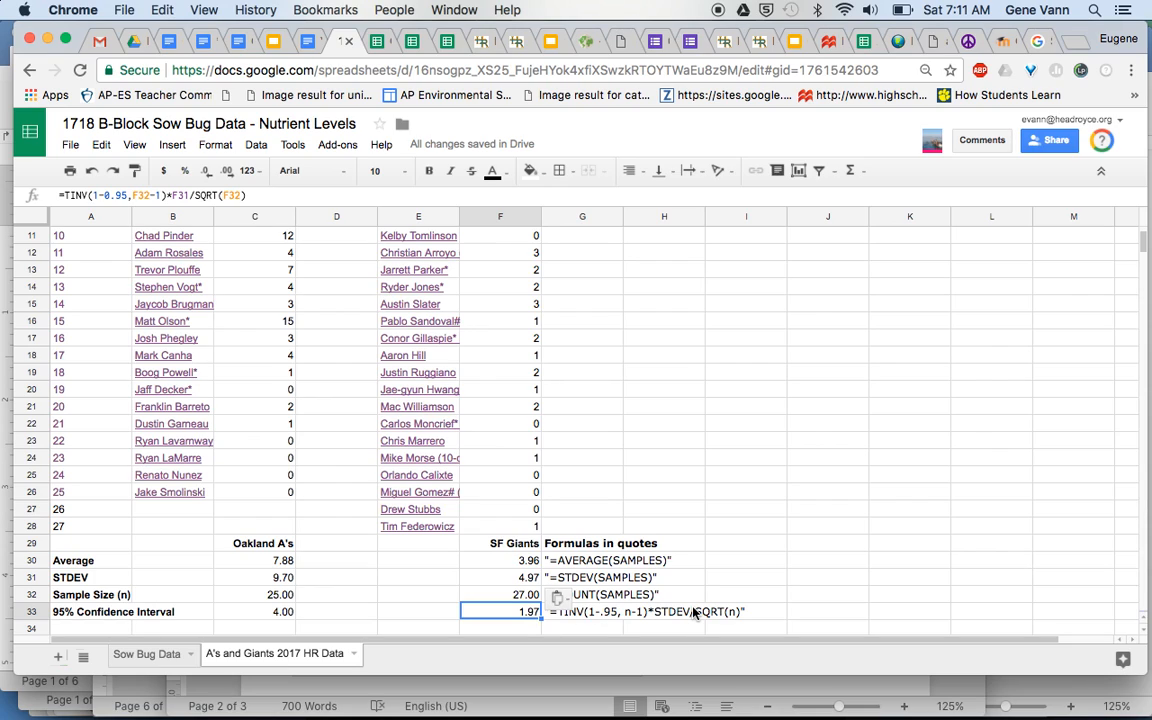
left_click(729, 583)
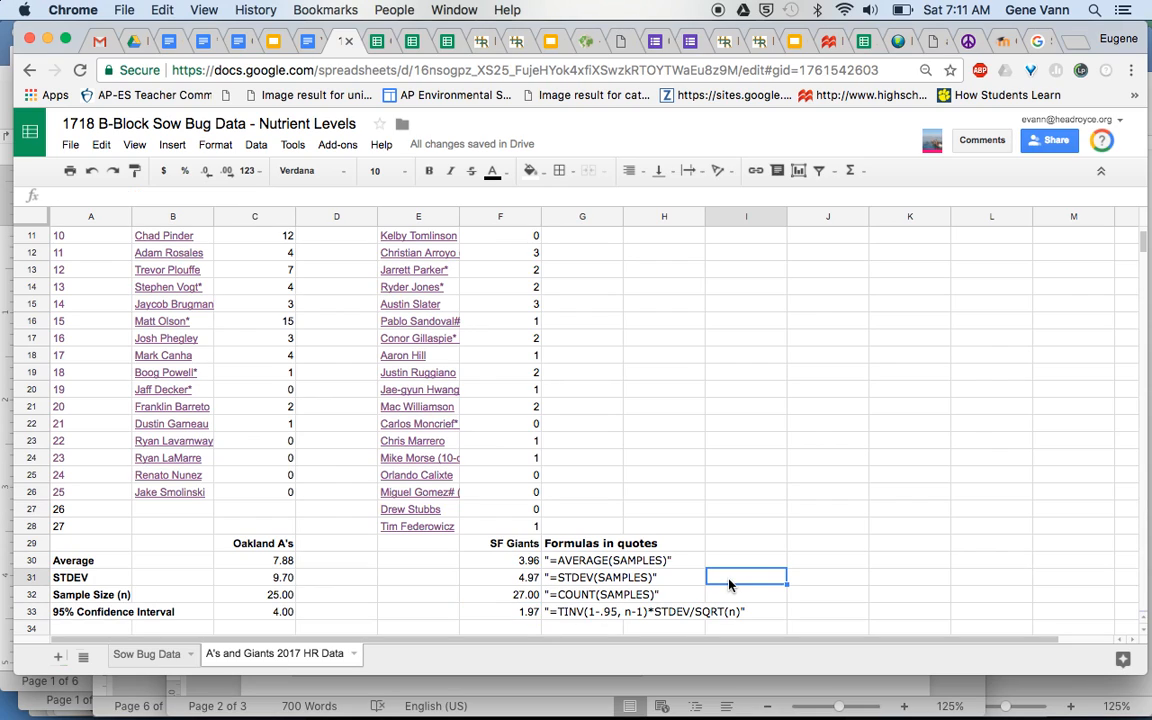
Insert a column chart of the two teams' average home runs from the range B29:F30.
left_click(184, 549)
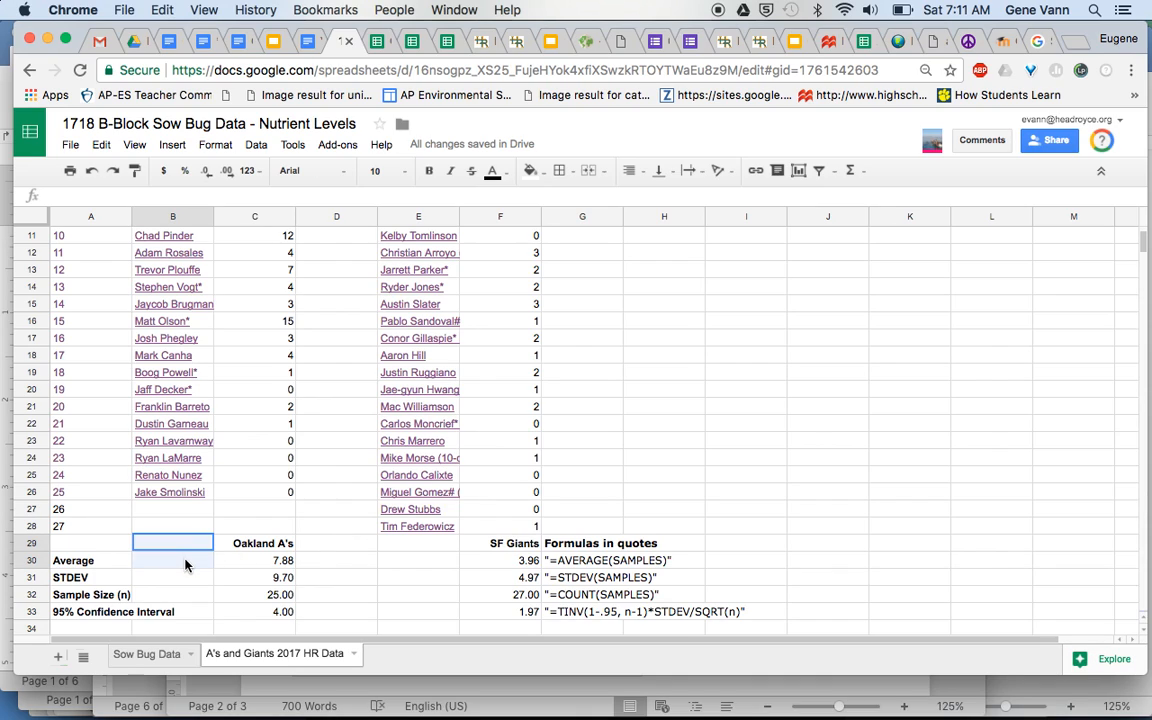
left_click_drag(184, 566, 493, 572)
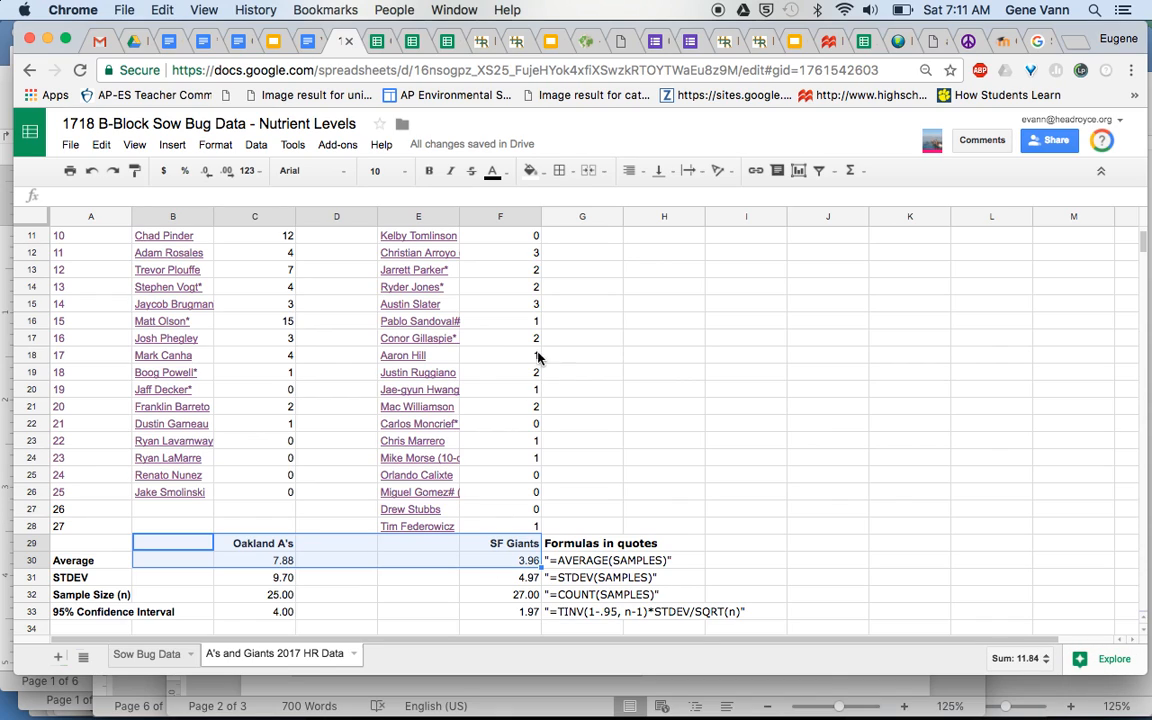
left_click(172, 146)
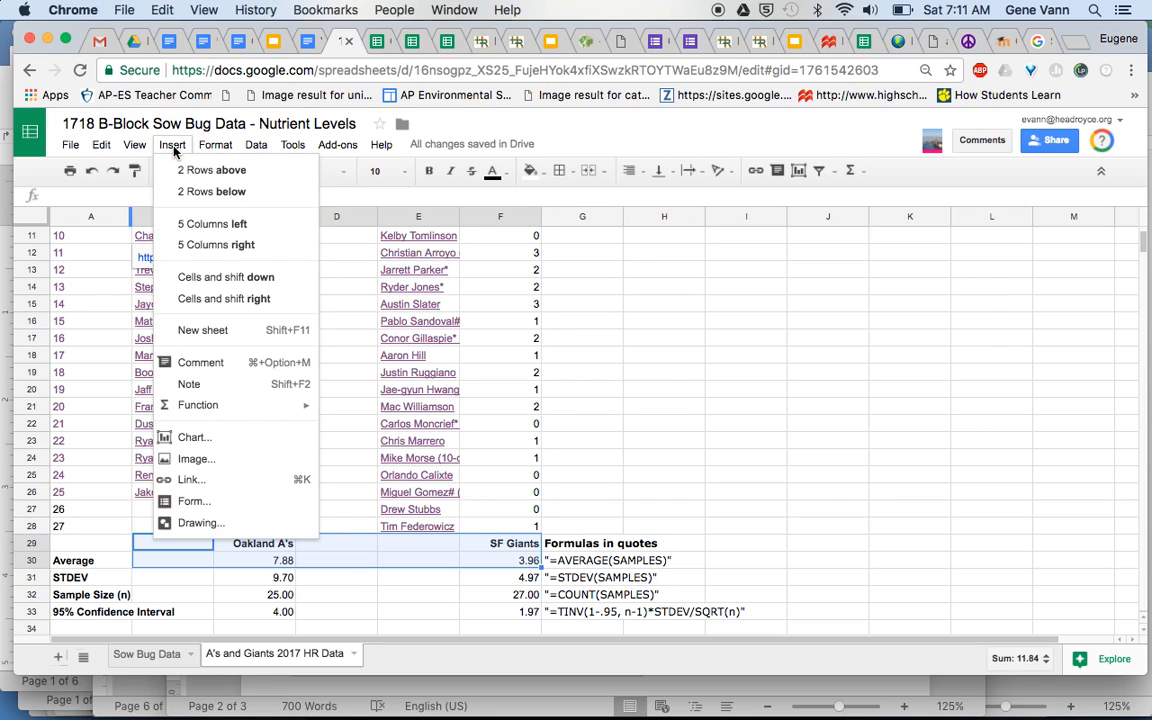
left_click(194, 440)
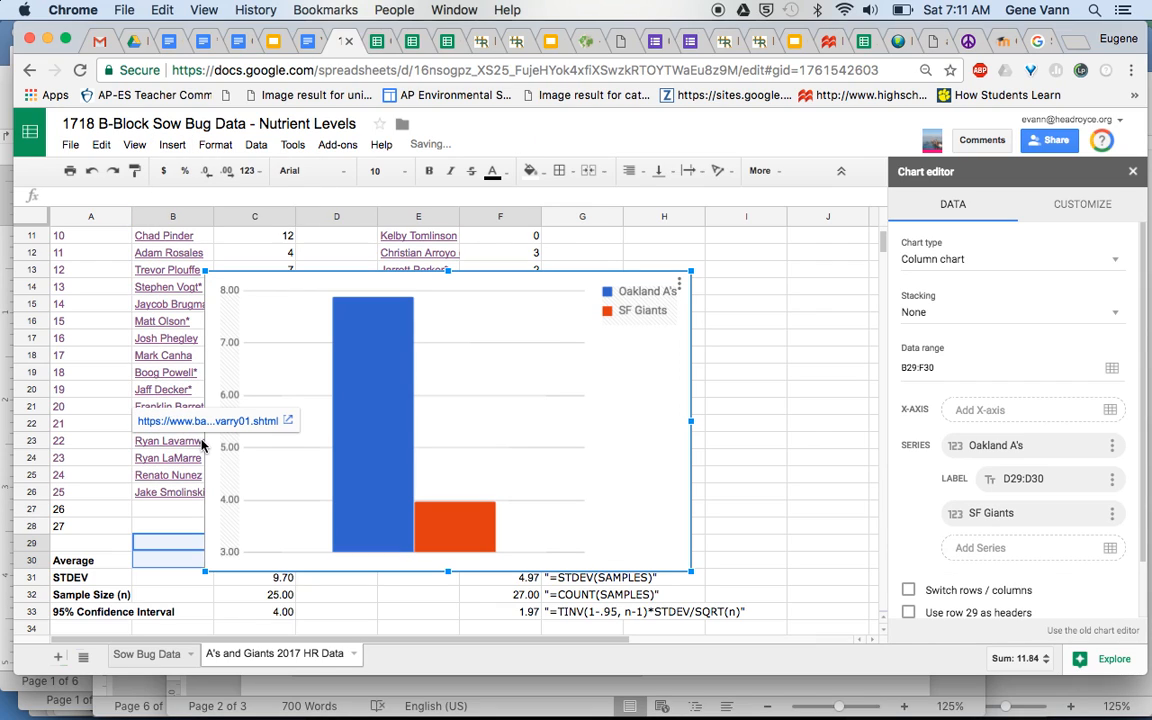
Switch the chart's rows and columns so the team names label the horizontal axis.
left_click(399, 456)
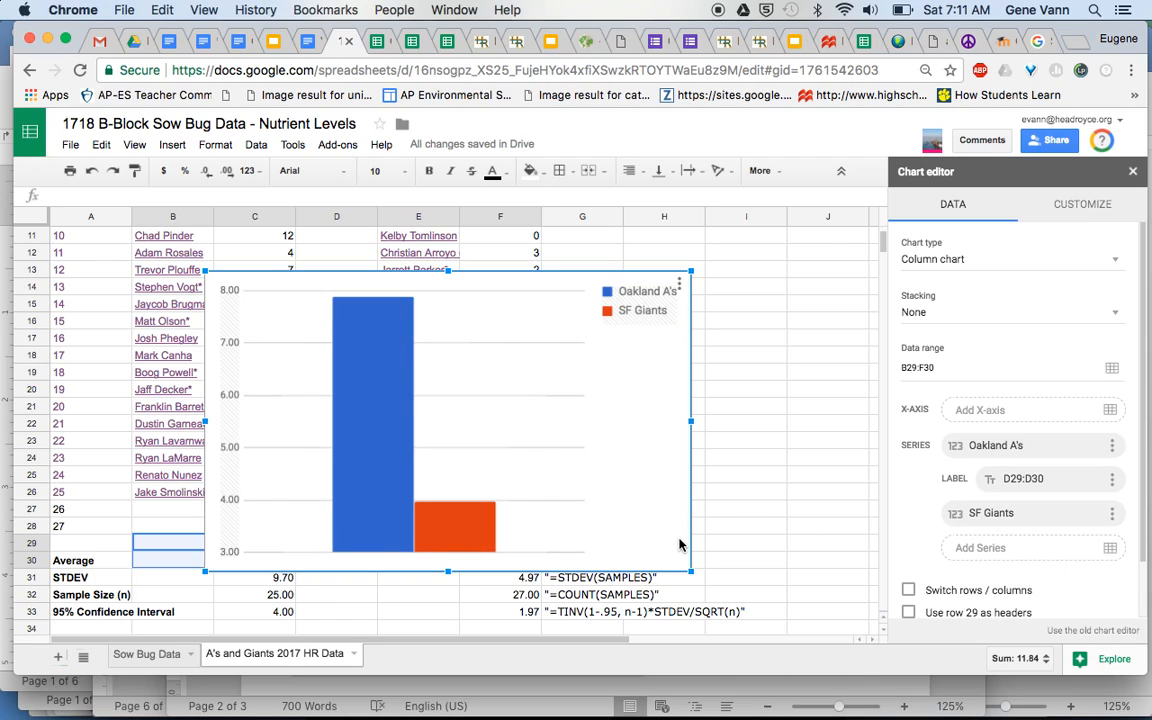
left_click(908, 591)
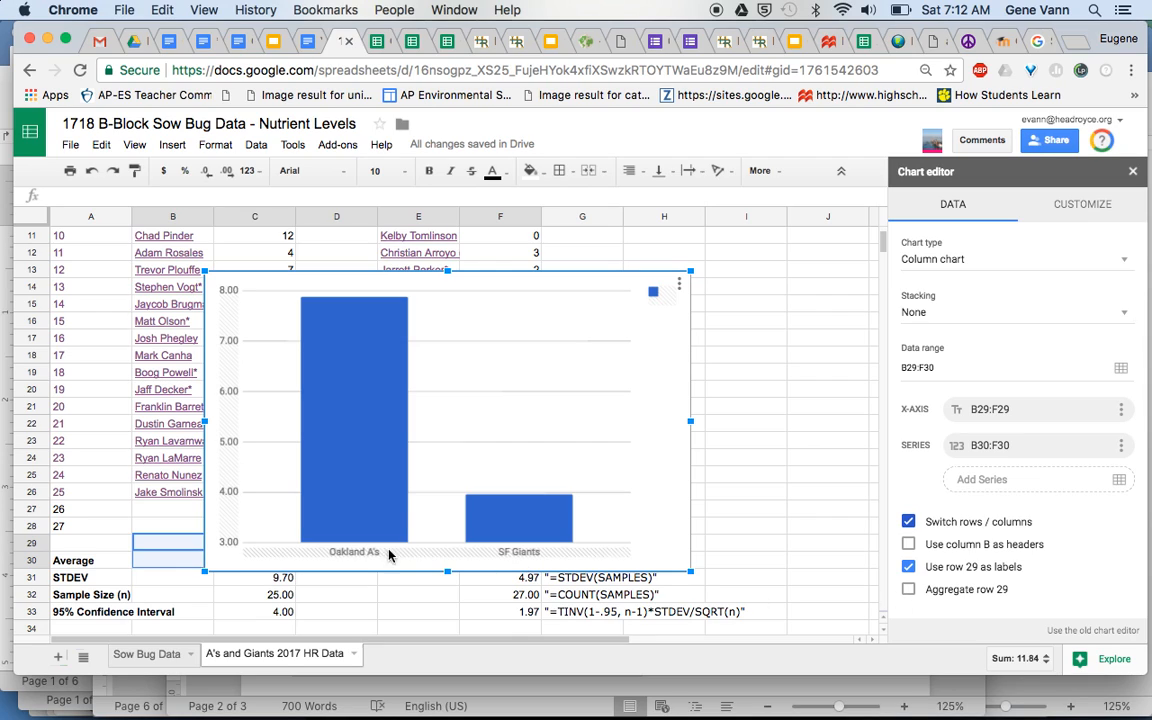
mouse_move(520, 532)
mouse_move(372, 404)
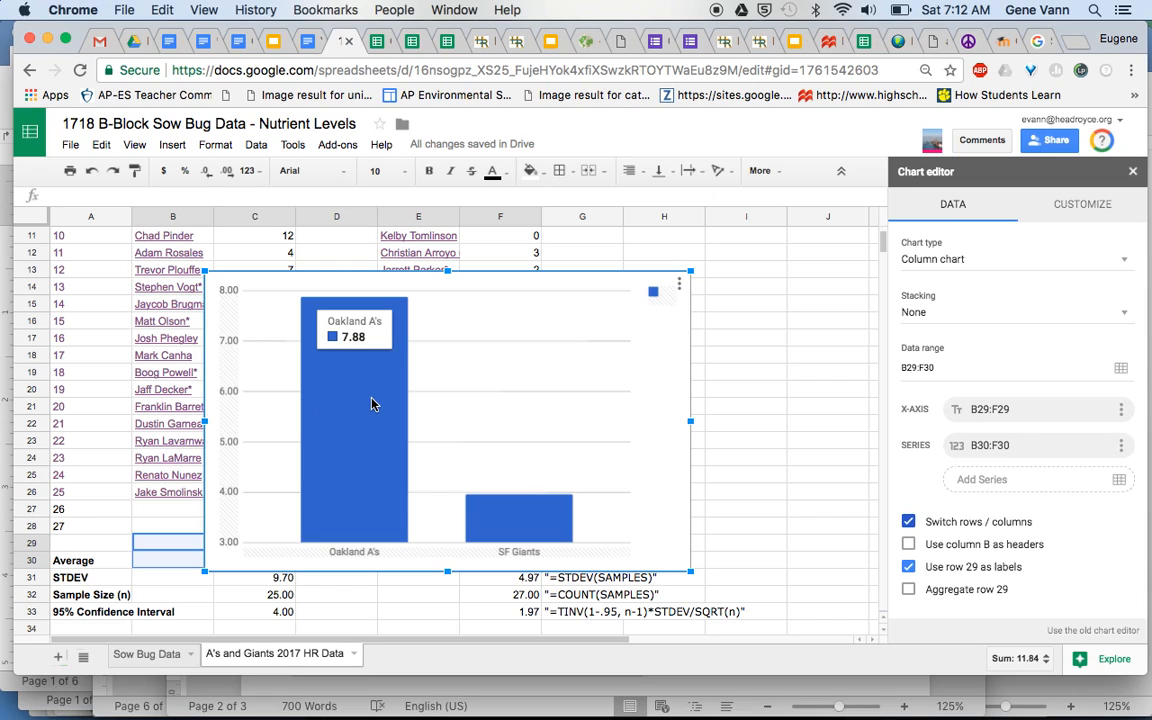
Turn off the row/column switch so Oakland A's and SF Giants are plotted as separate series.
left_click(909, 523)
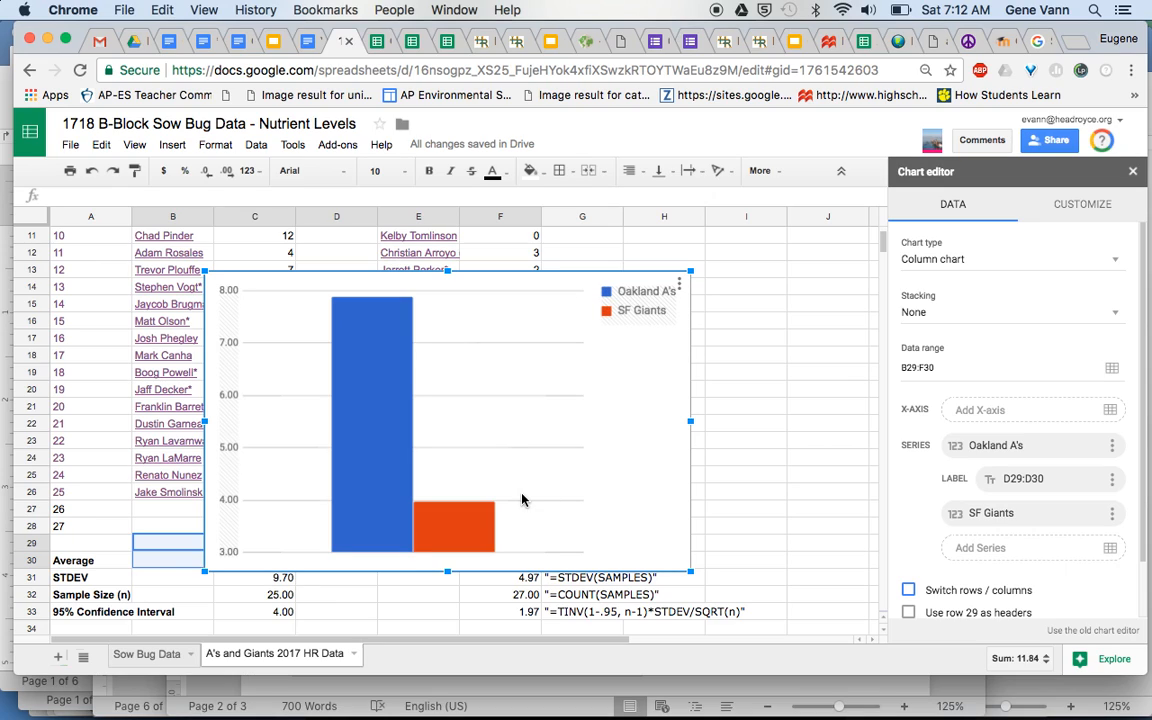
mouse_move(463, 534)
Look through the available chart types for the averages chart.
left_click(1114, 262)
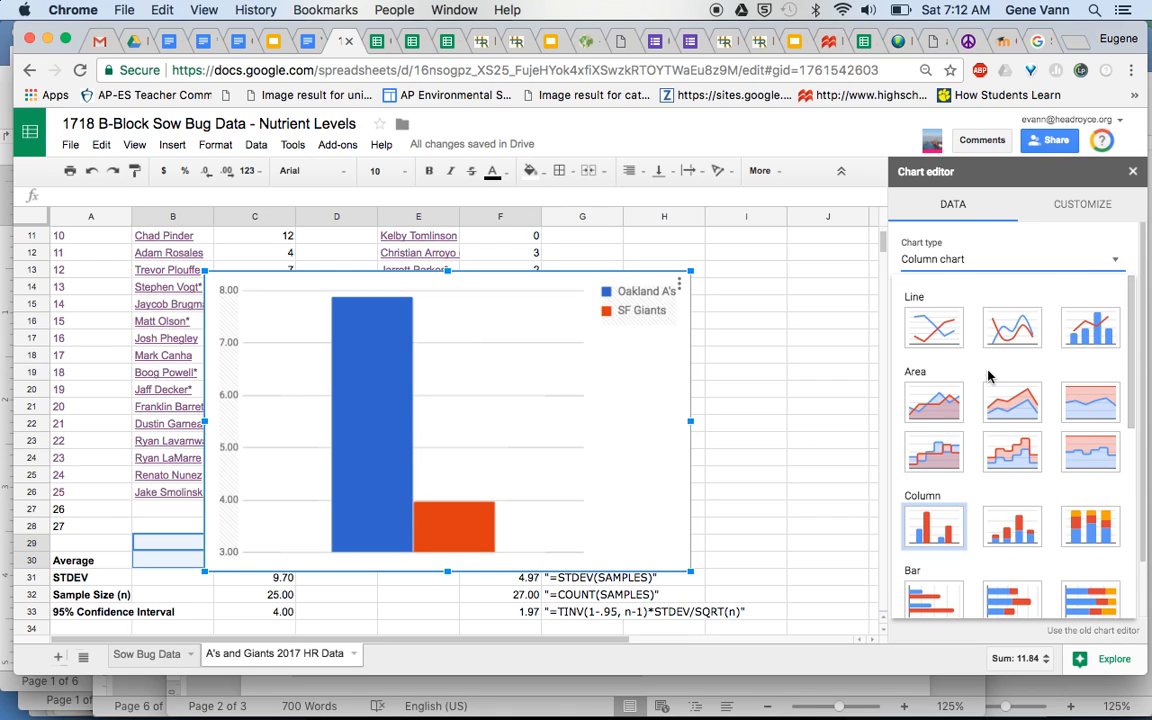
scroll(988, 376, "down", 5)
scroll(988, 376, "down", 3)
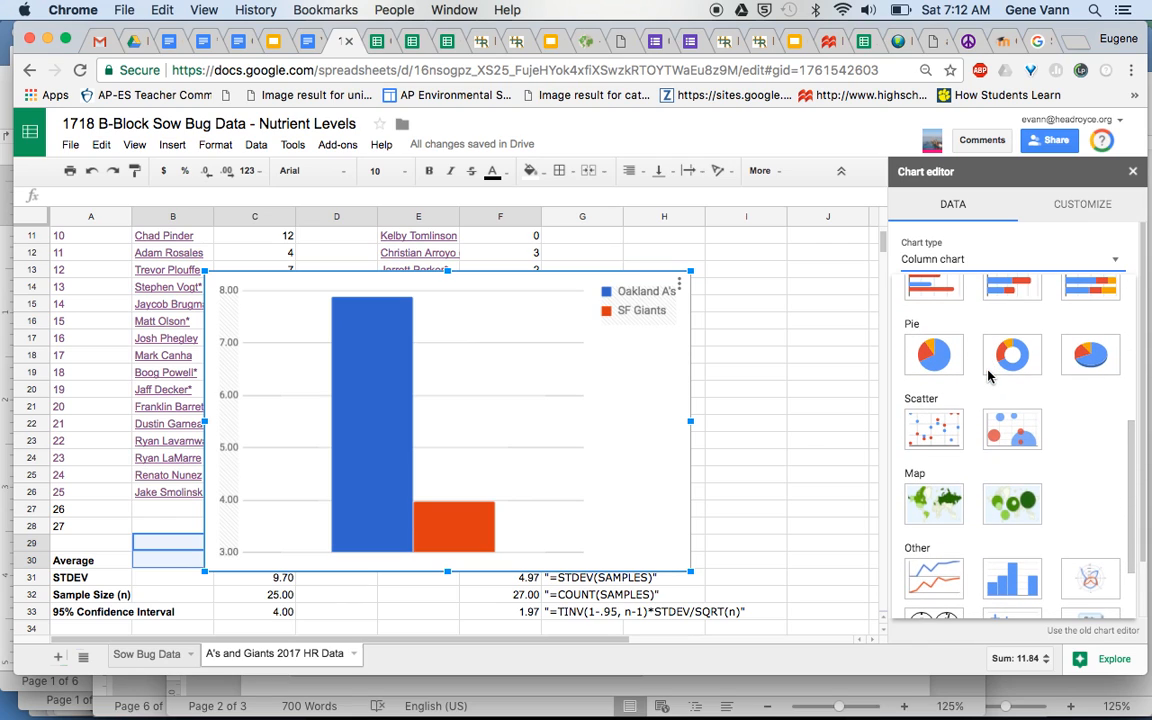
scroll(946, 360, "up", 3)
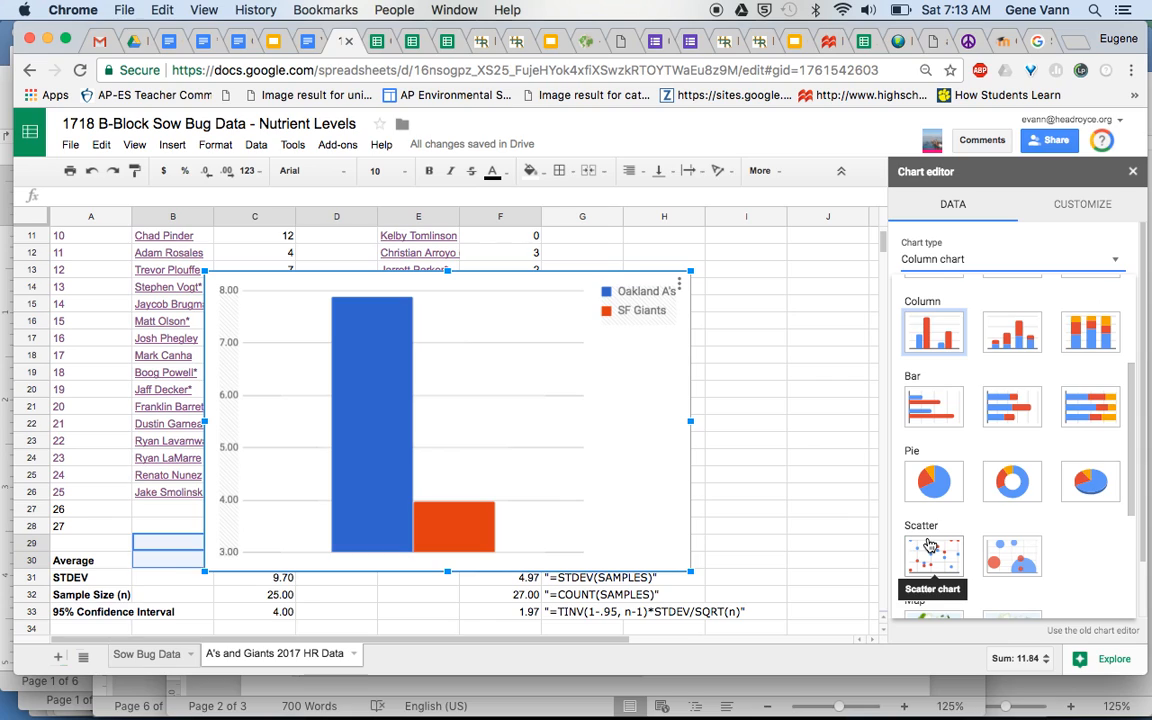
scroll(992, 451, "up", 4)
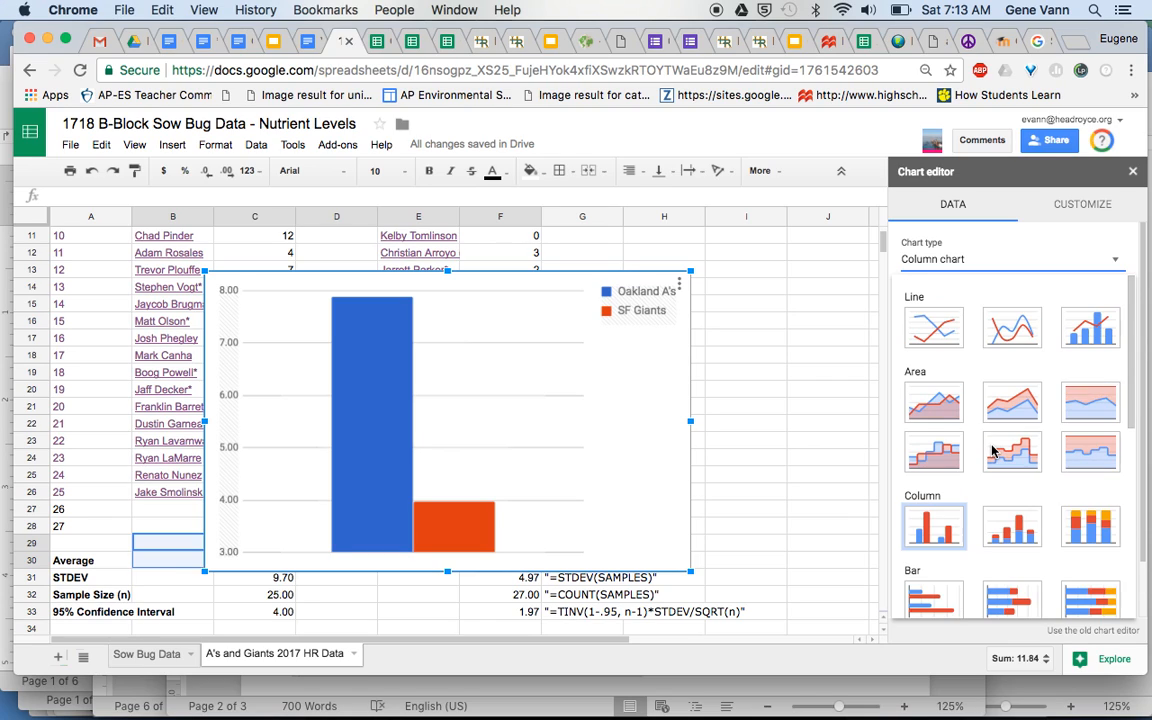
Title the chart "HR Averages or Oakland A's and SF Giants Players".
left_click(1081, 208)
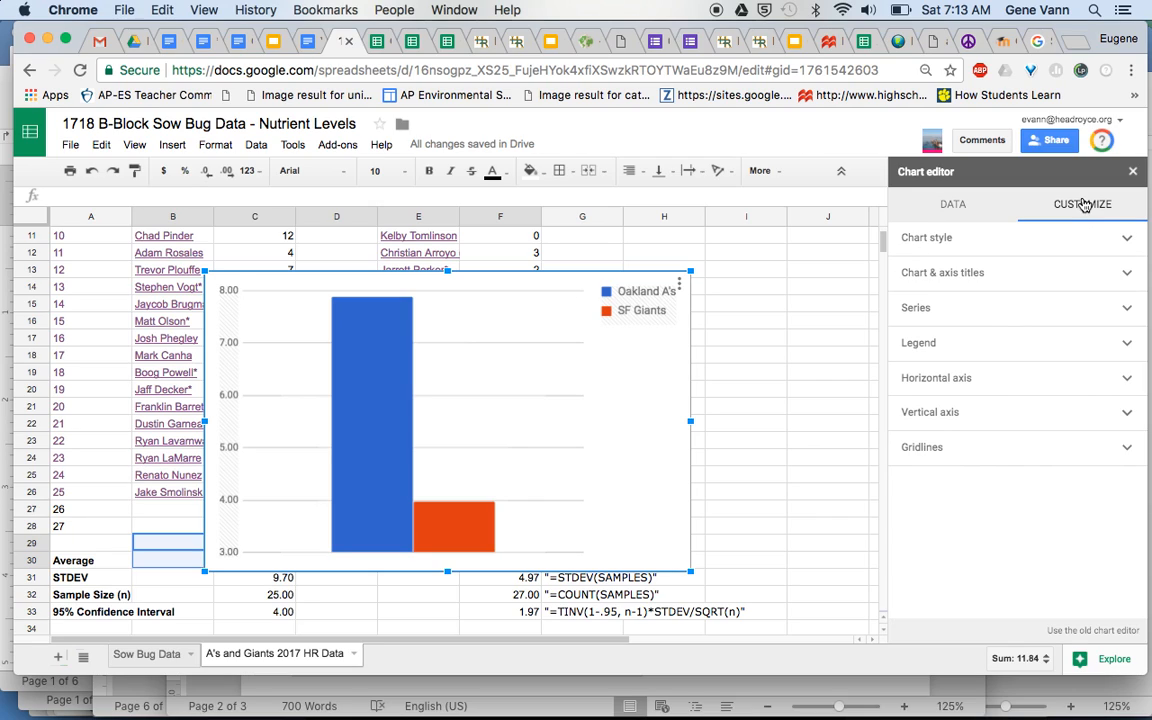
left_click(1127, 239)
left_click(1128, 240)
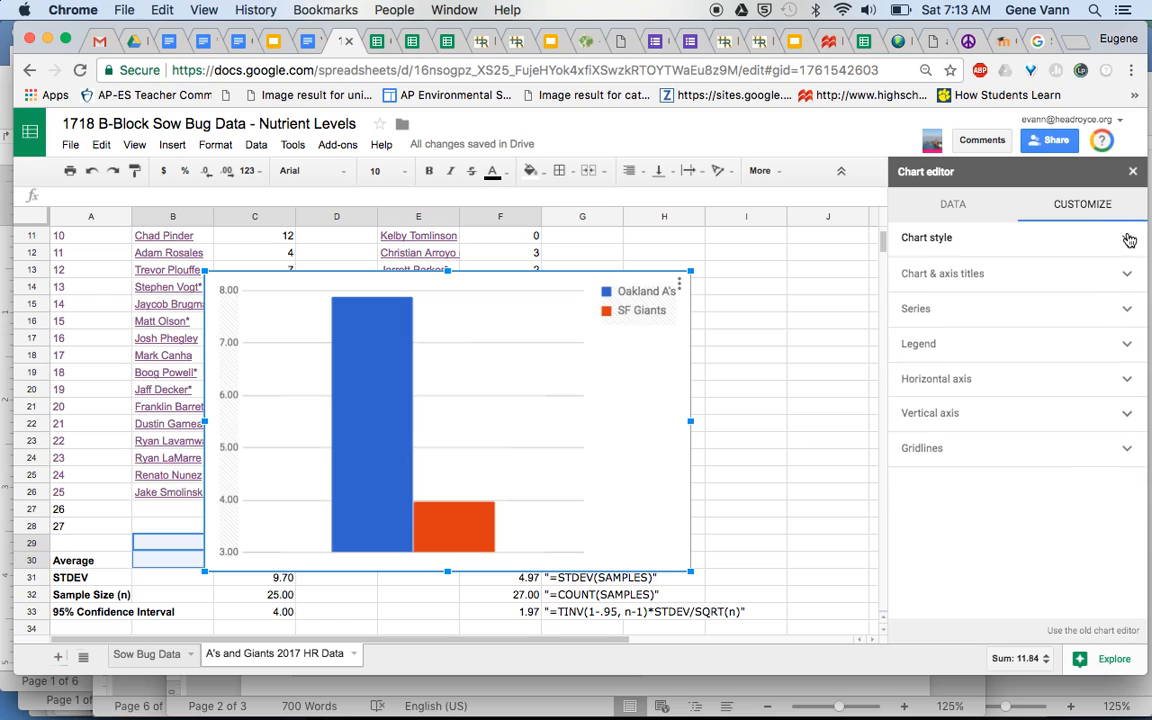
left_click(1130, 275)
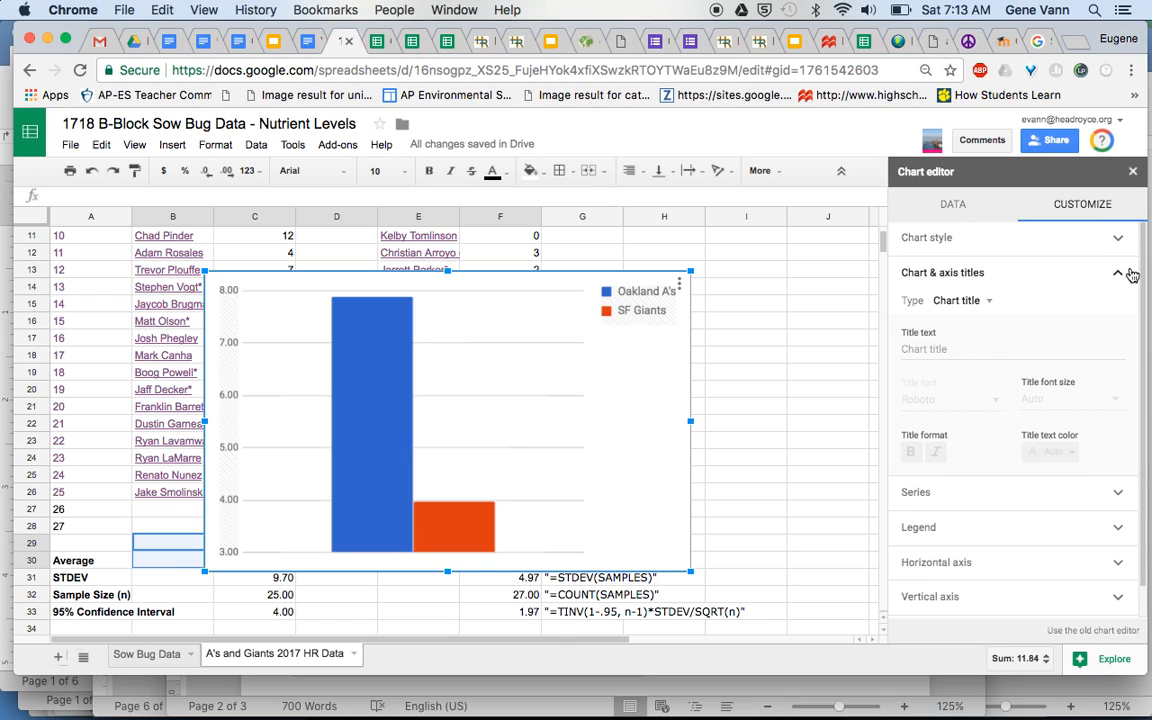
left_click(975, 341)
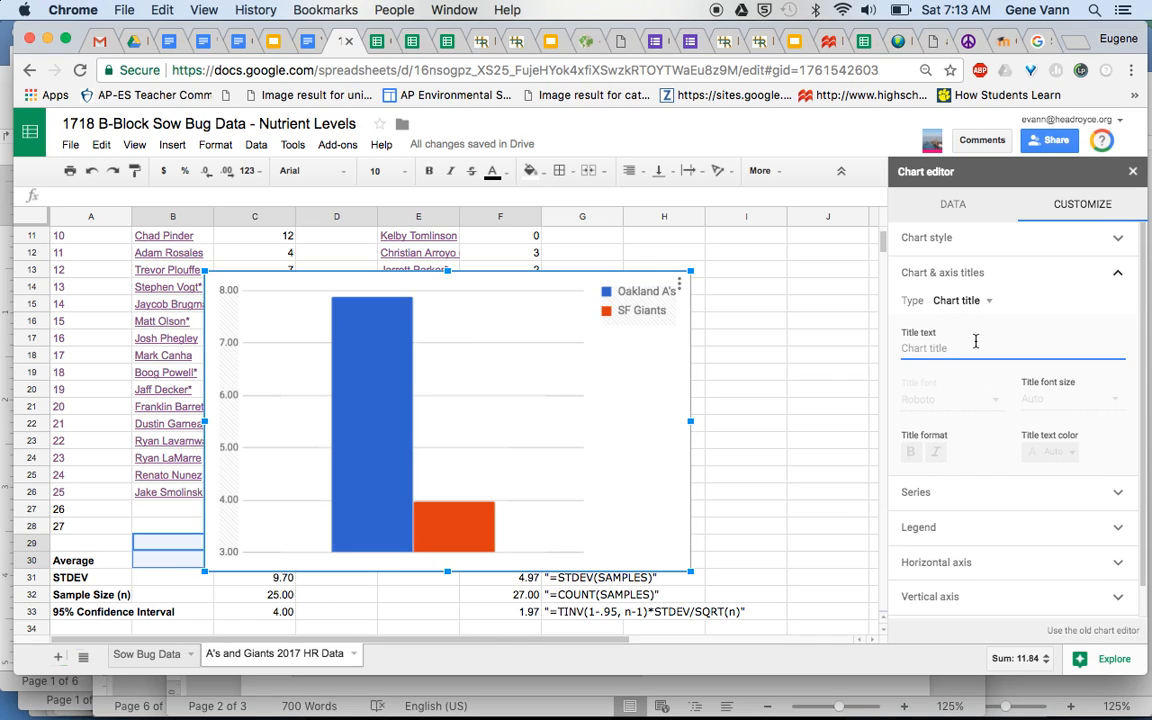
type("HR")
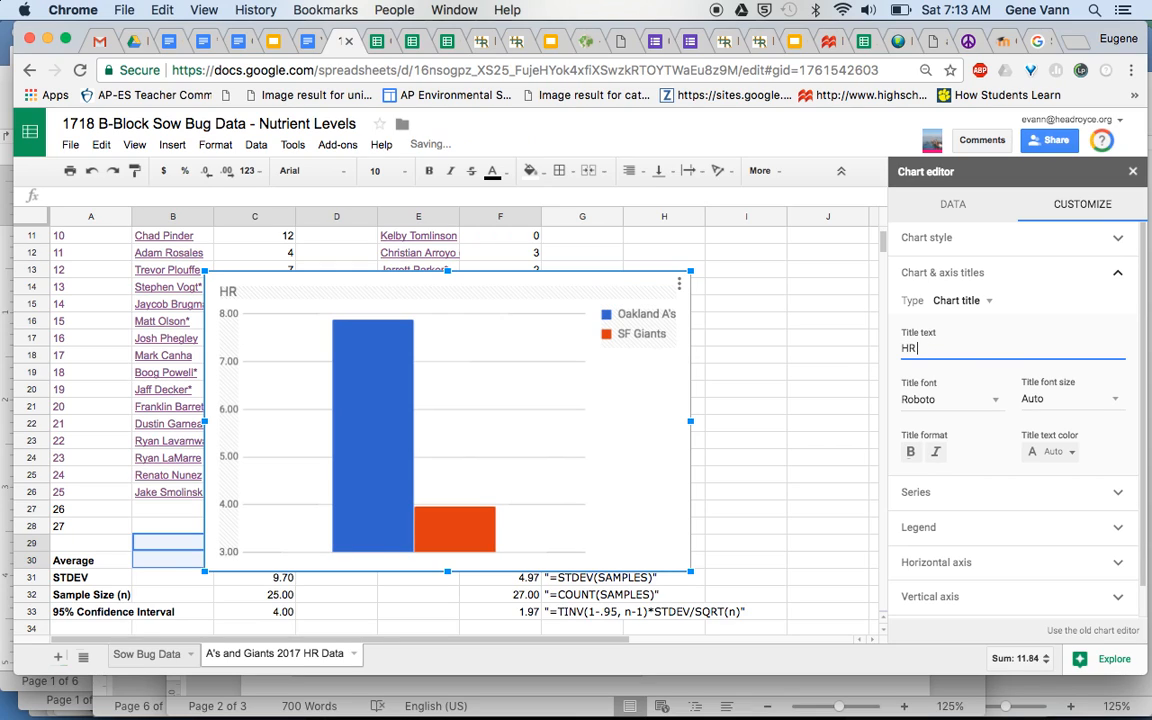
type(" Averages ")
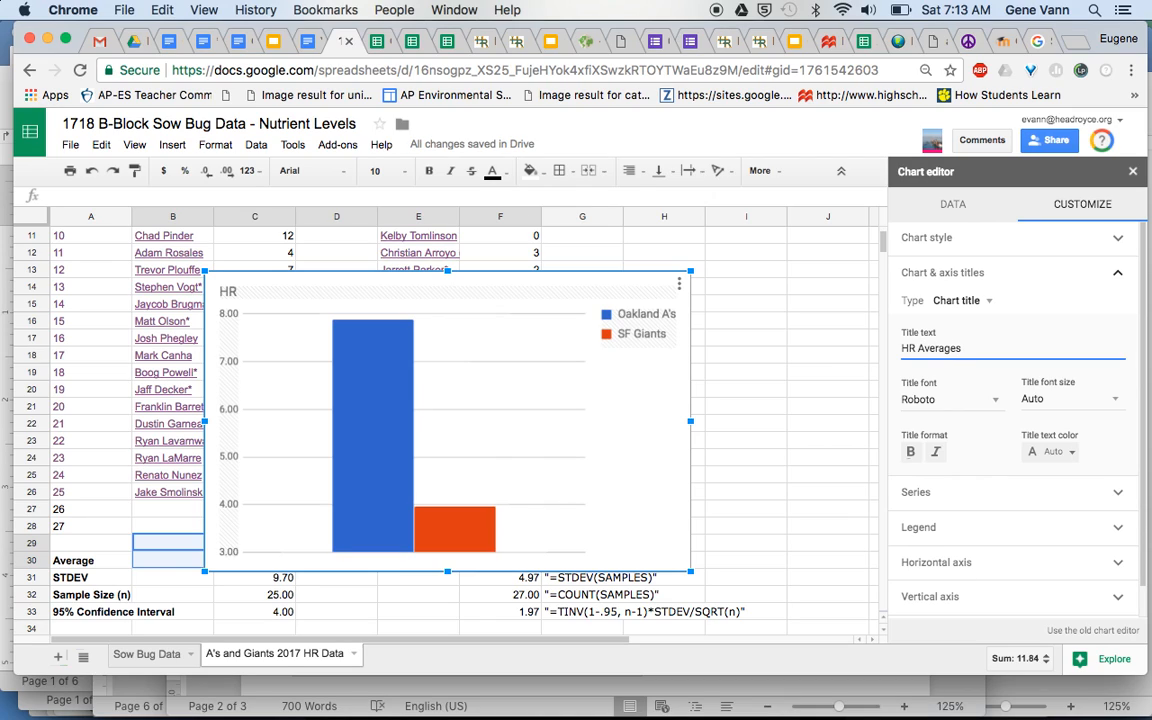
type("or Oakland A's and SF Giants")
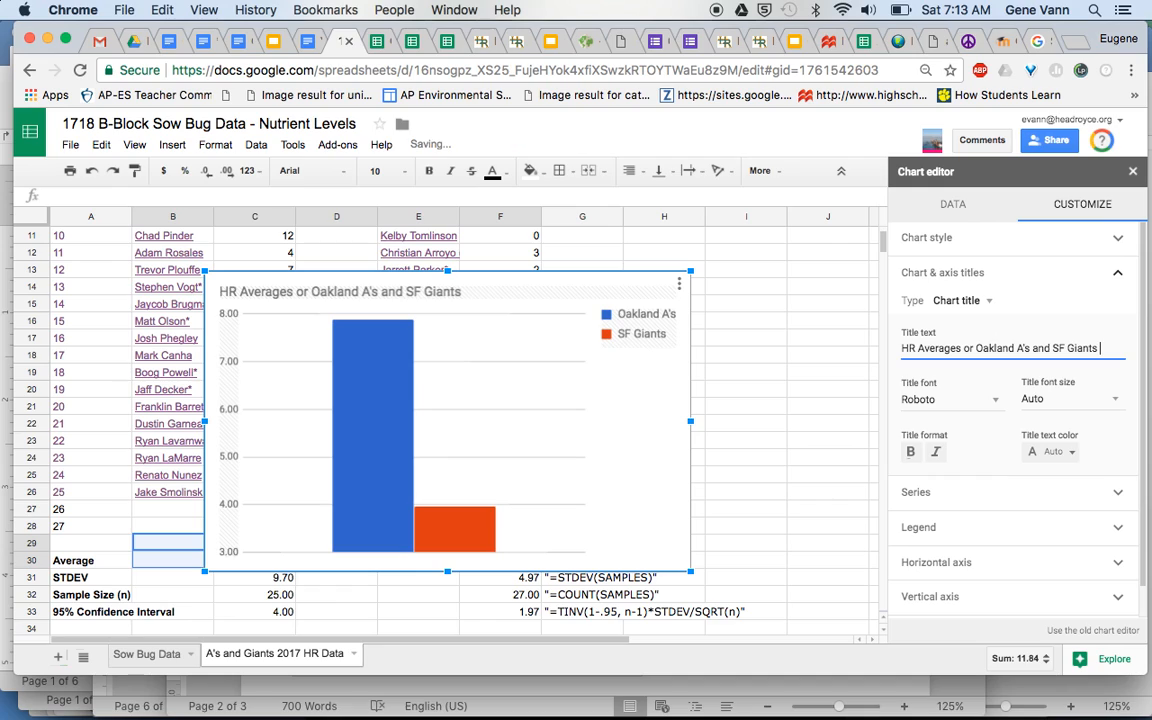
type(" Players")
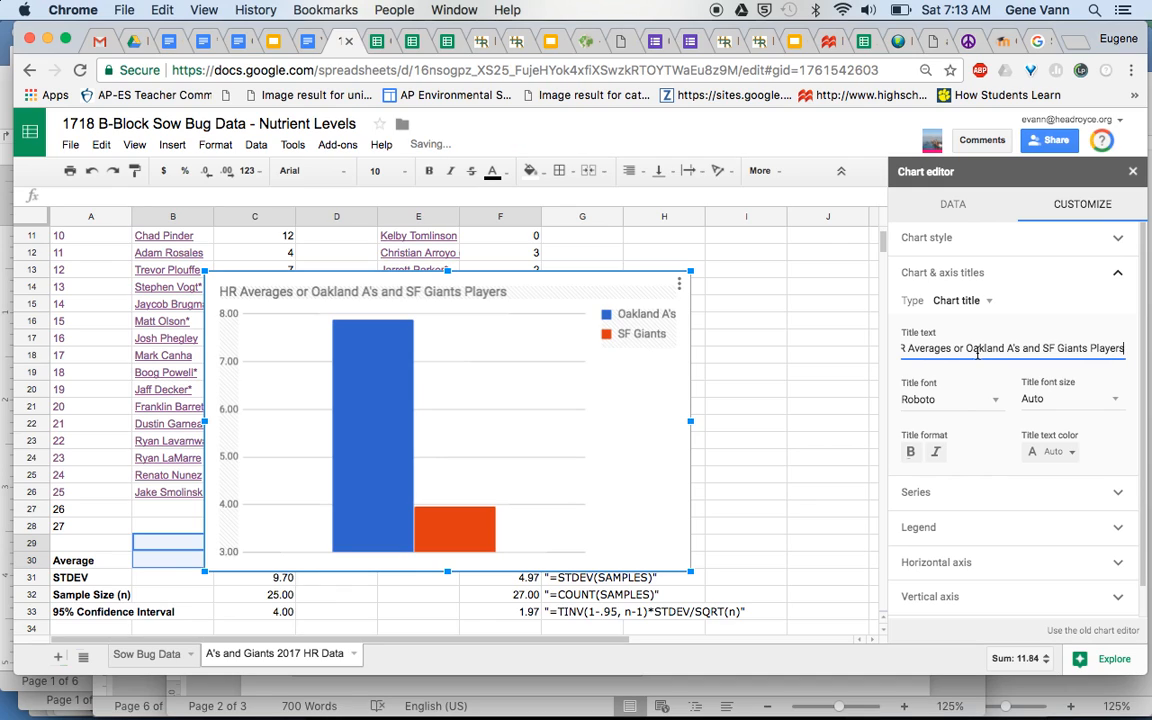
Prefix the chart title with "2017-18 Season" and change "Averages" to "Average".
left_click(953, 352)
key("Left")
key("Left")
key("Left")
key("Left")
key("Left")
key("Left")
key("Left")
key("Left")
key("Left")
key("Left")
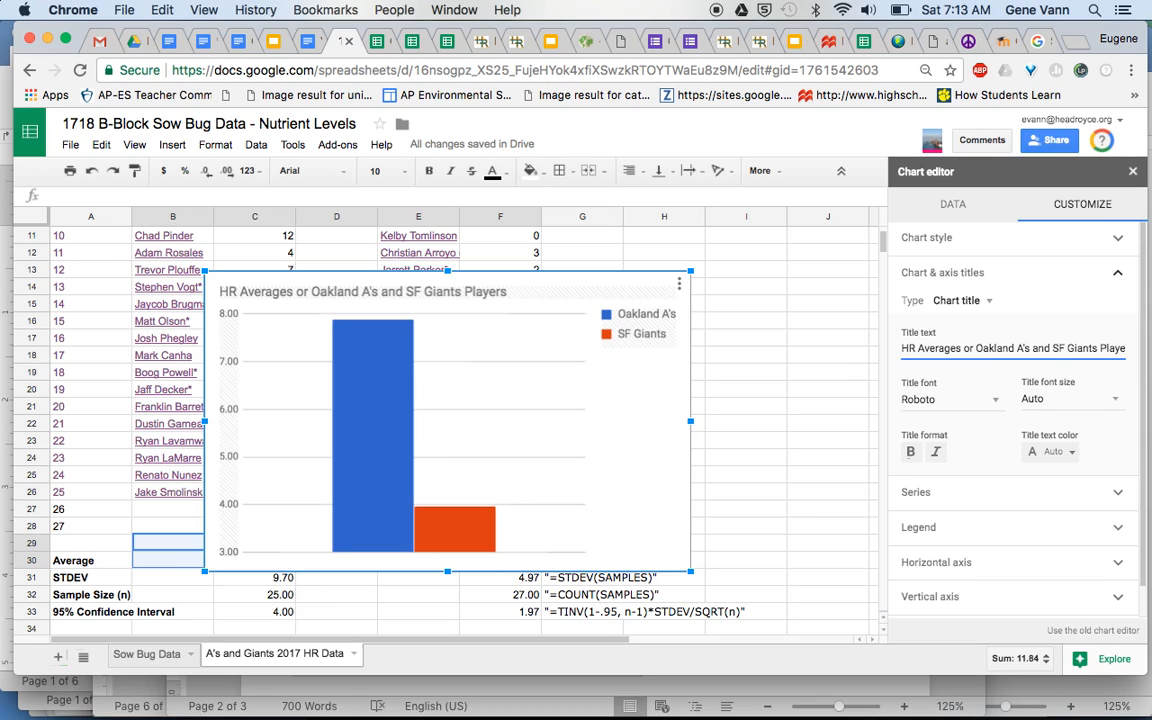
type("2017")
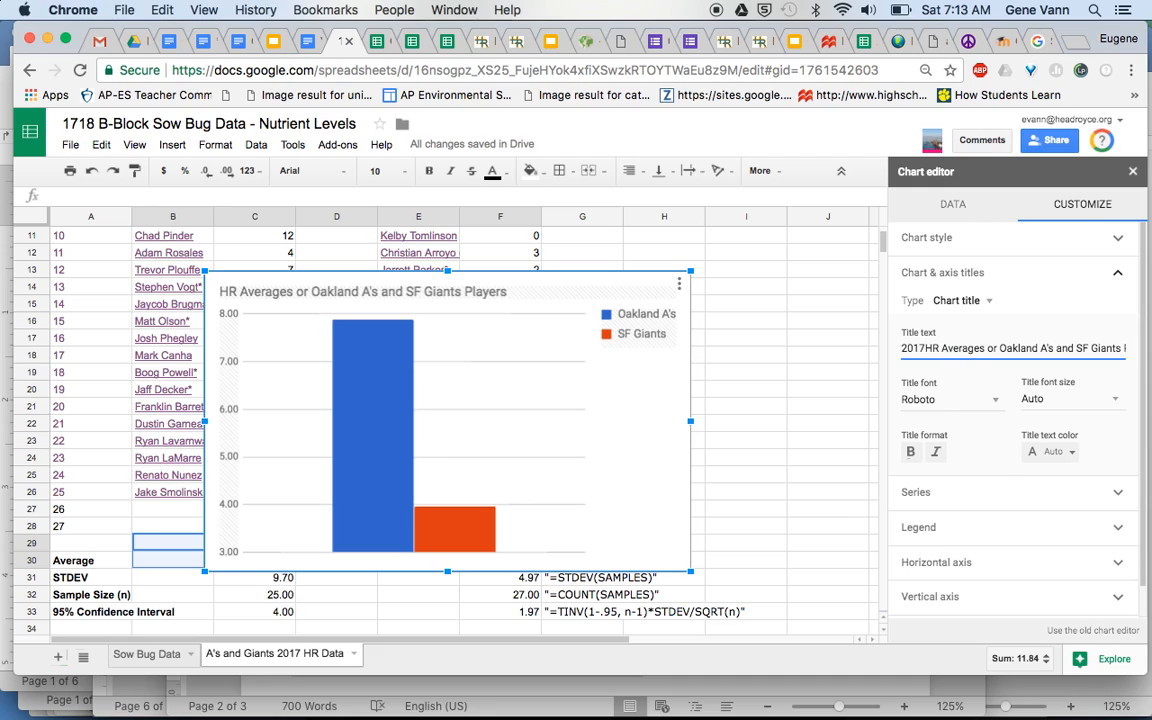
type("-18 ")
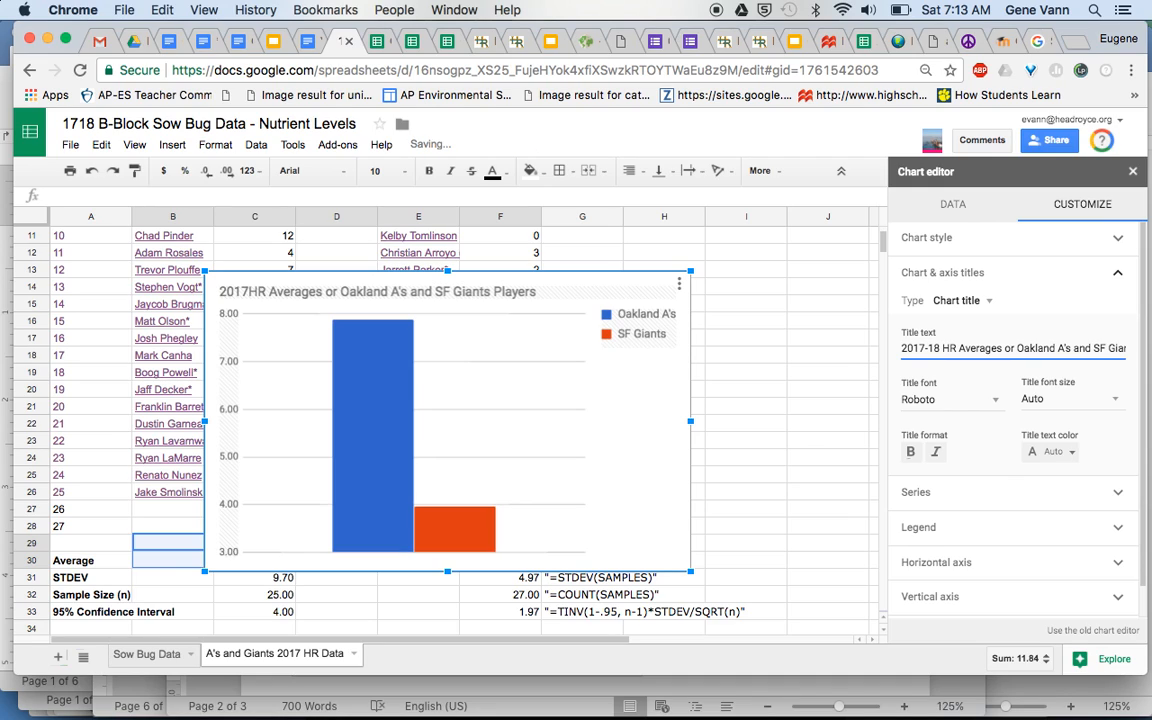
type("Season")
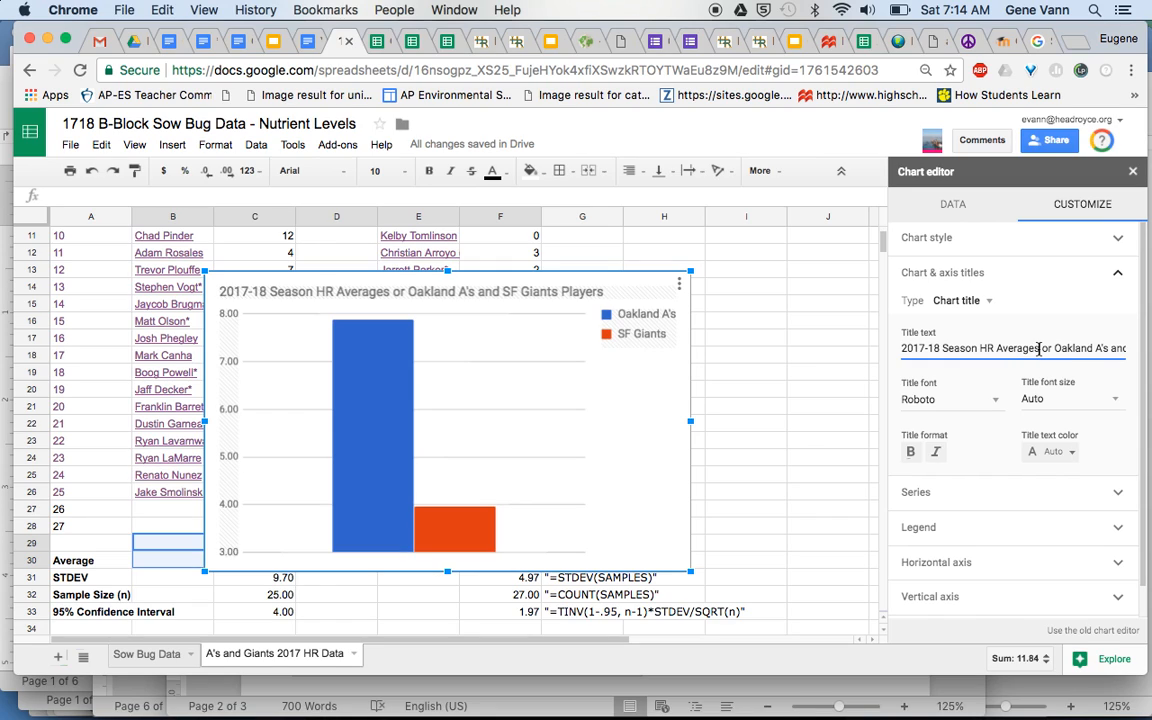
left_click(1040, 348)
key("BackSpace")
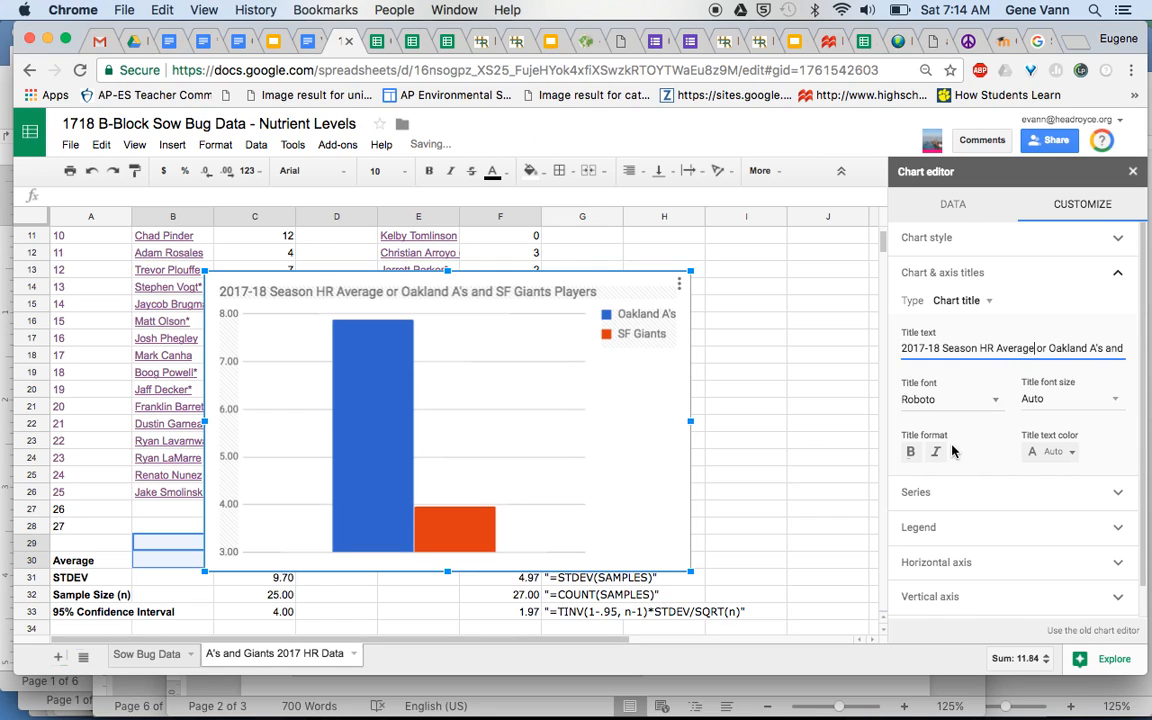
Set the horizontal axis title to "Team (Oakland A's, SF Giants)".
left_click(965, 301)
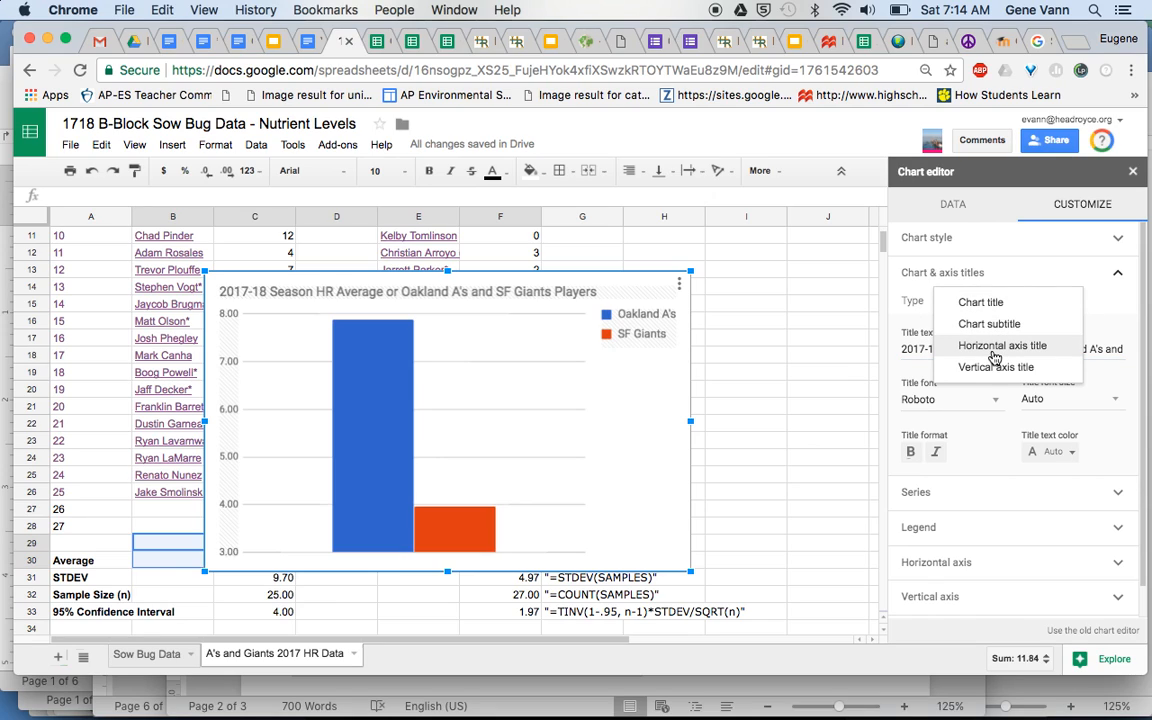
left_click(994, 346)
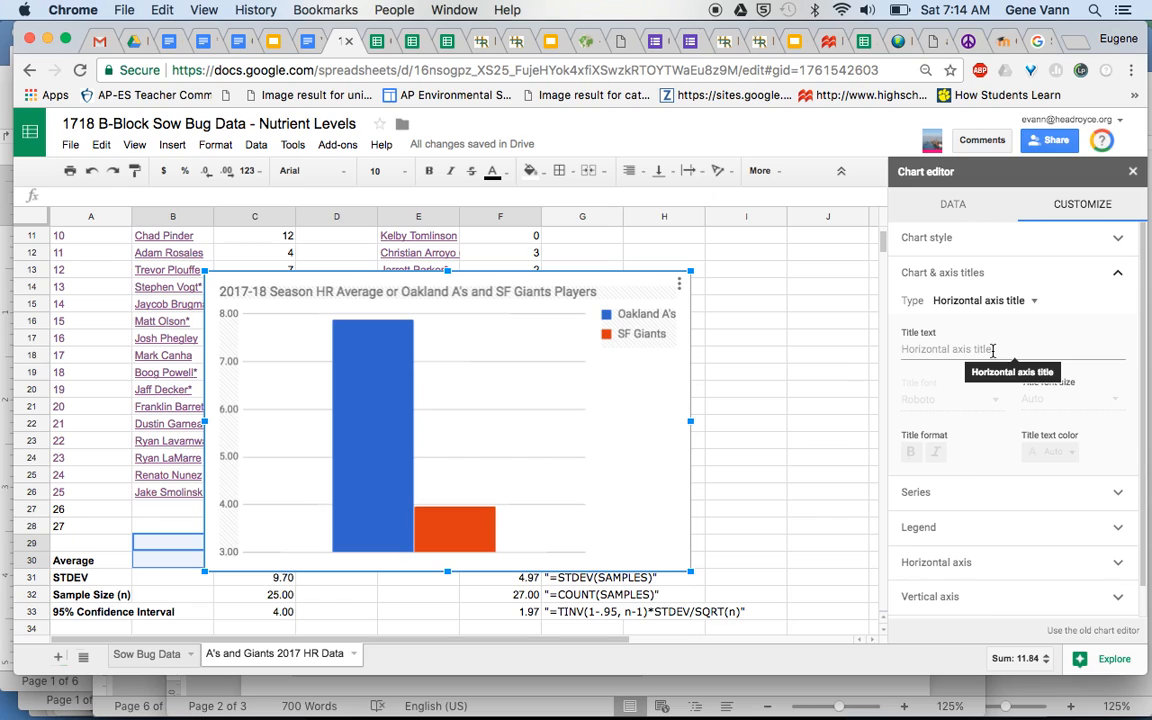
left_click(992, 350)
type("Team")
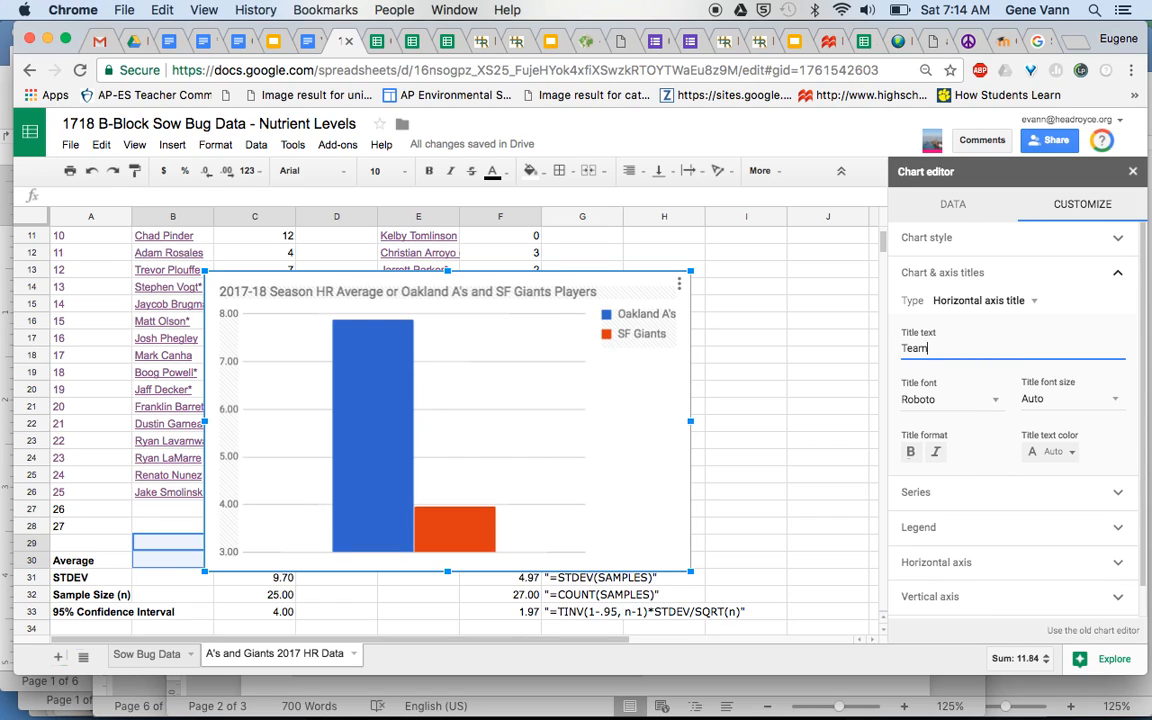
type("(")
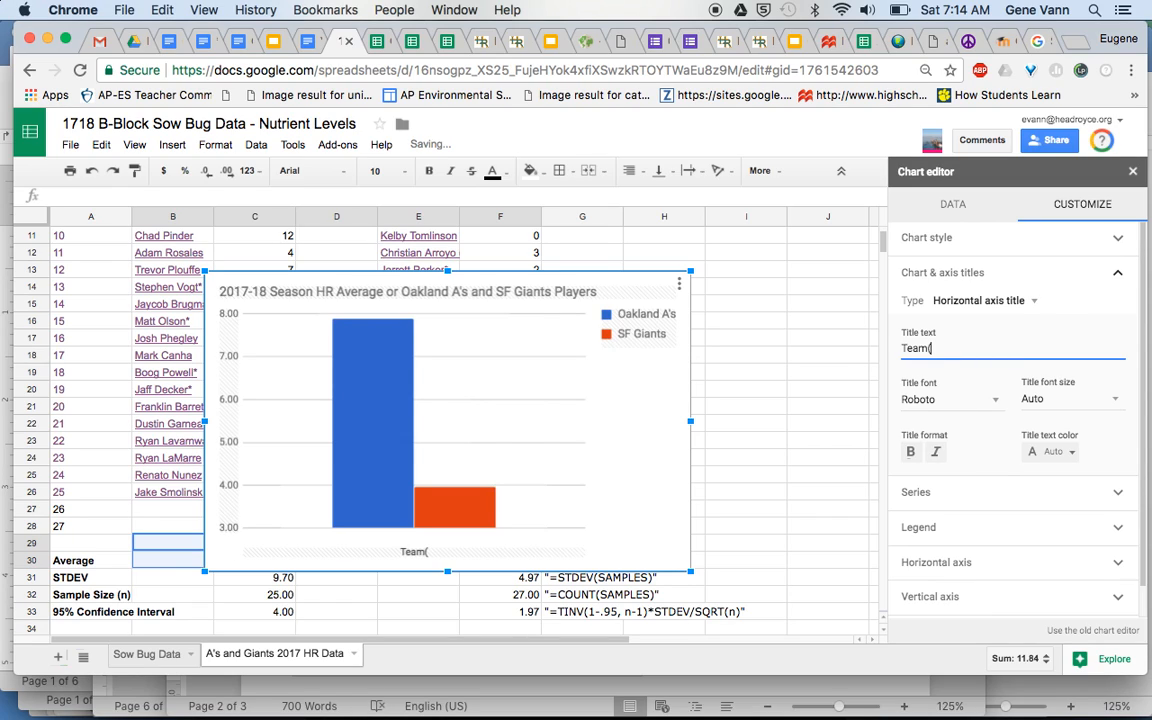
type("Oakland A's,")
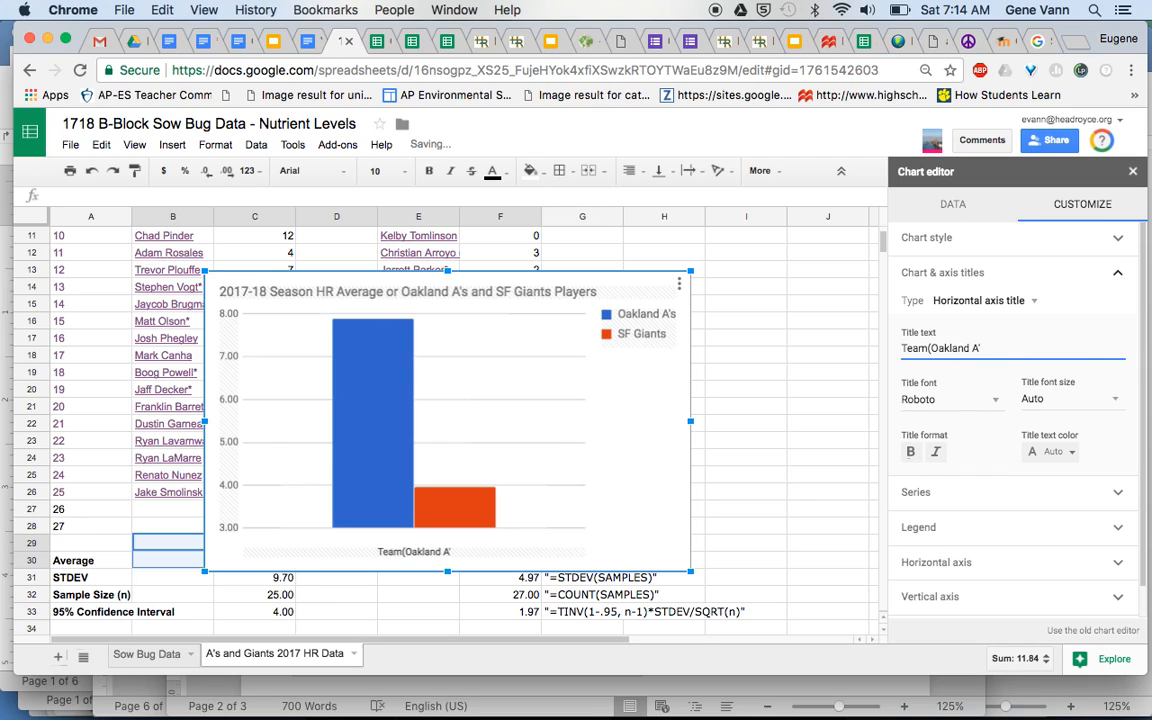
type("F Giants)")
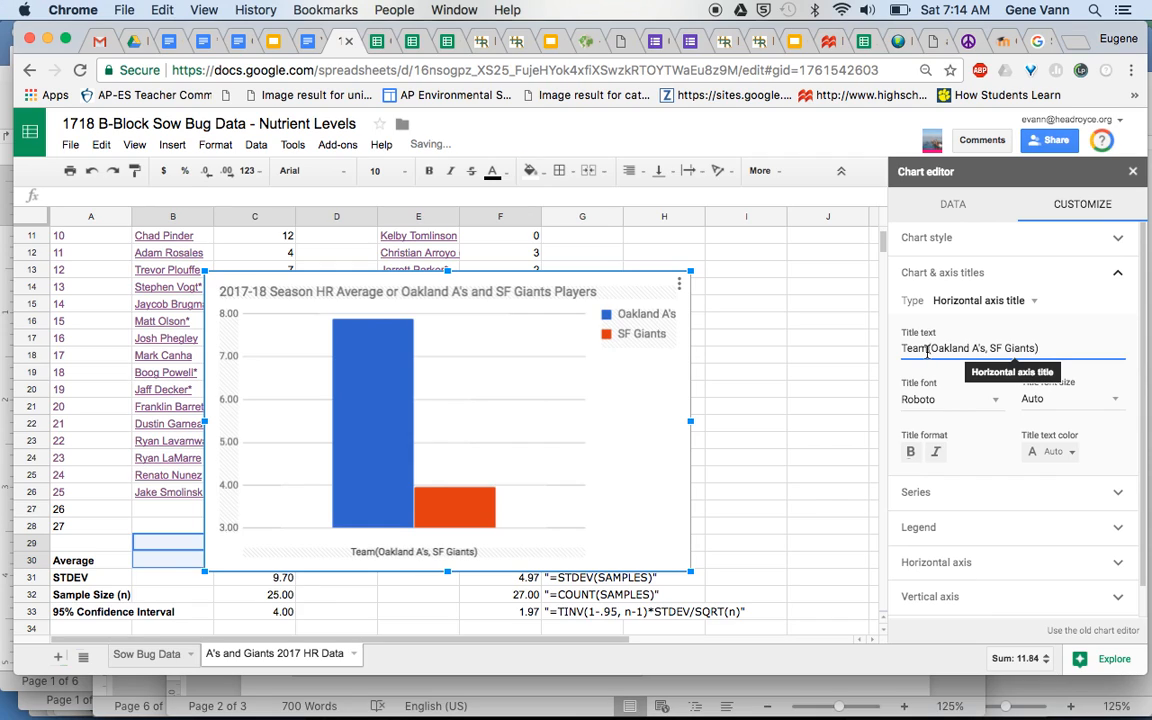
left_click(928, 349)
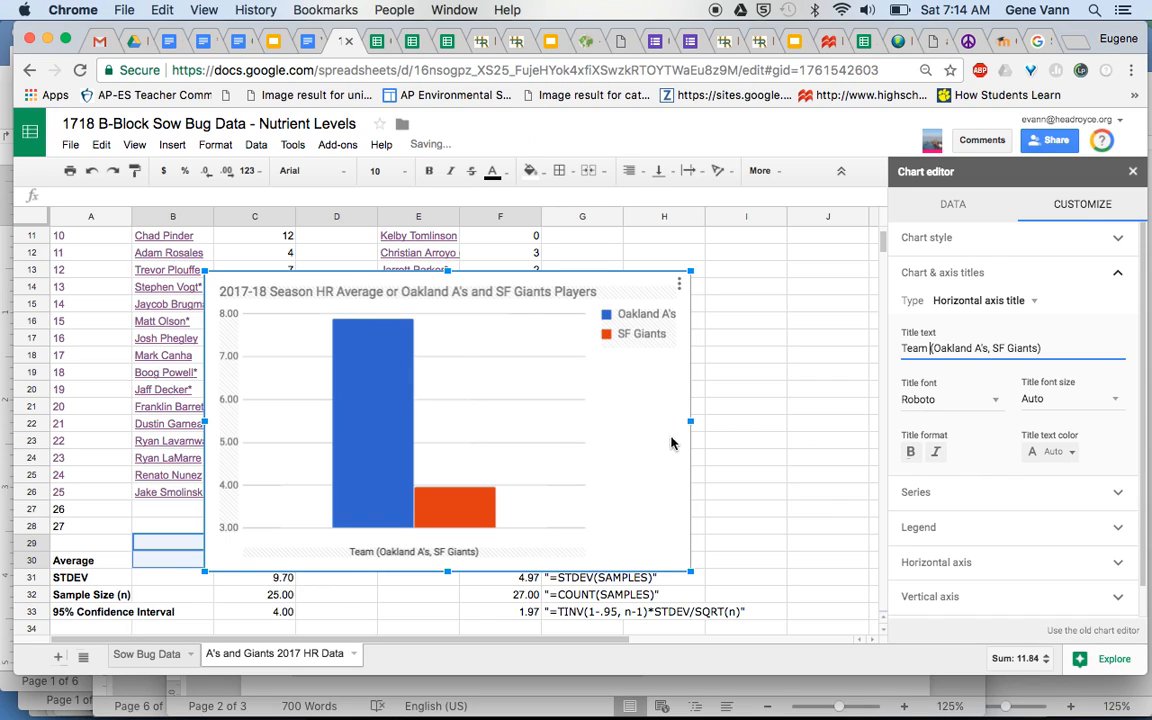
Set the vertical axis title to "Average # of HRs (HR)".
left_click(1036, 302)
left_click(1016, 322)
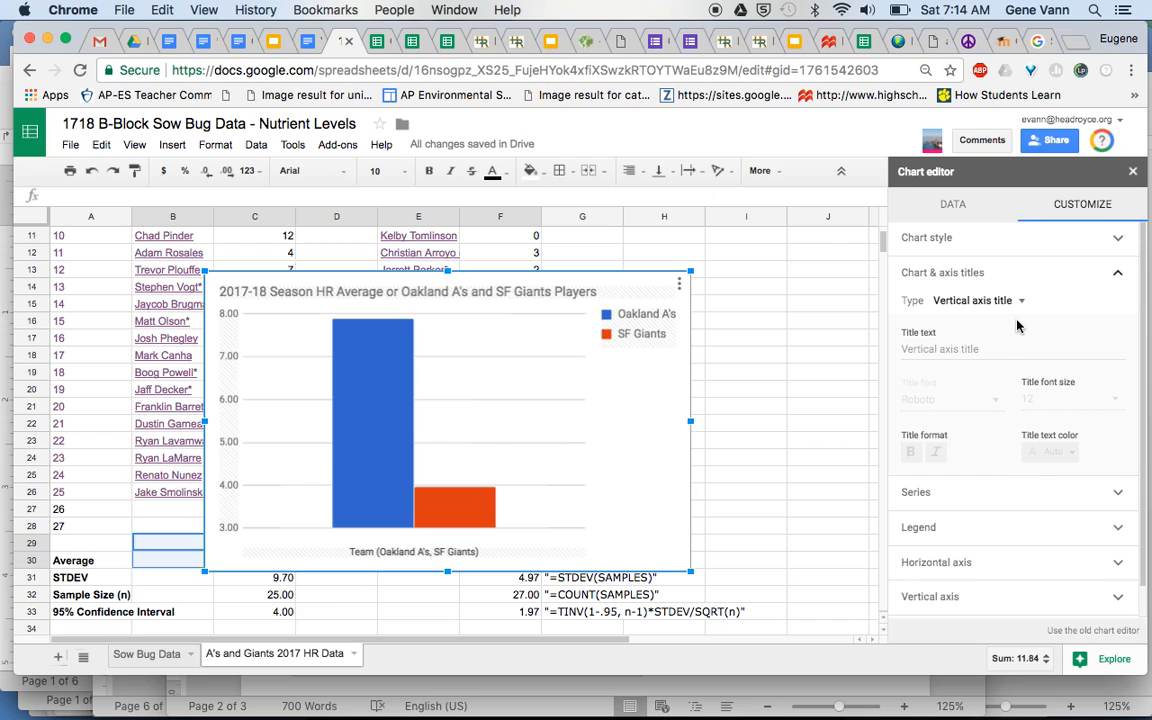
left_click(958, 350)
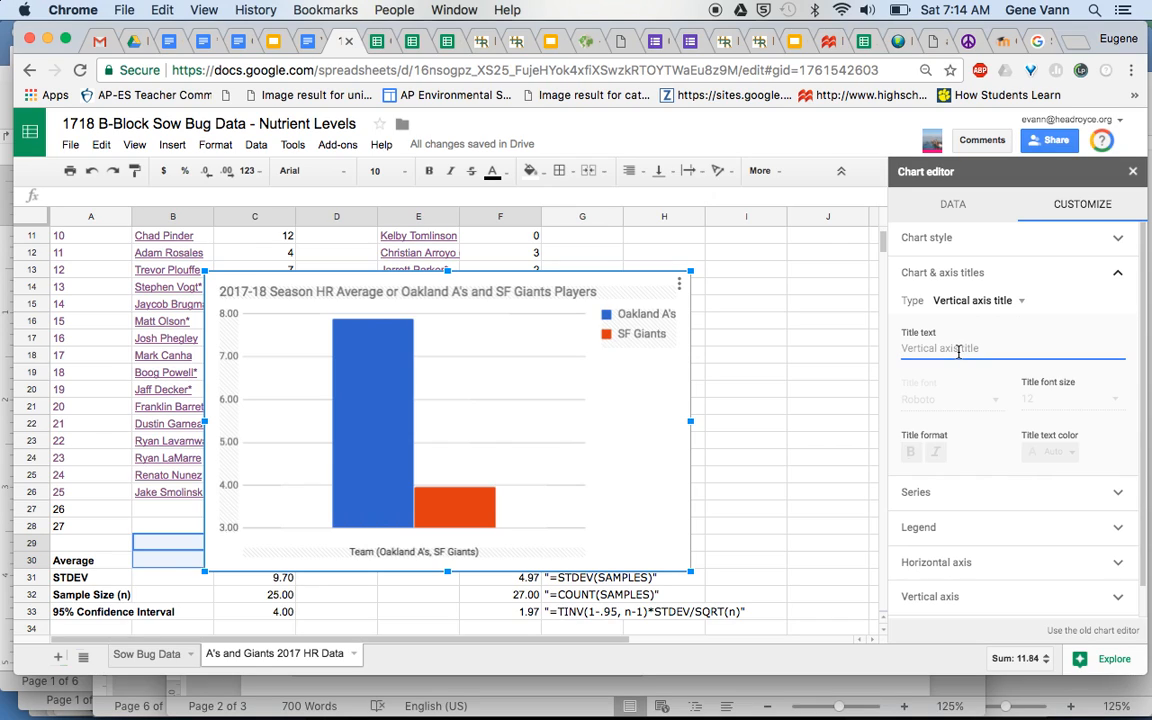
type("Average ")
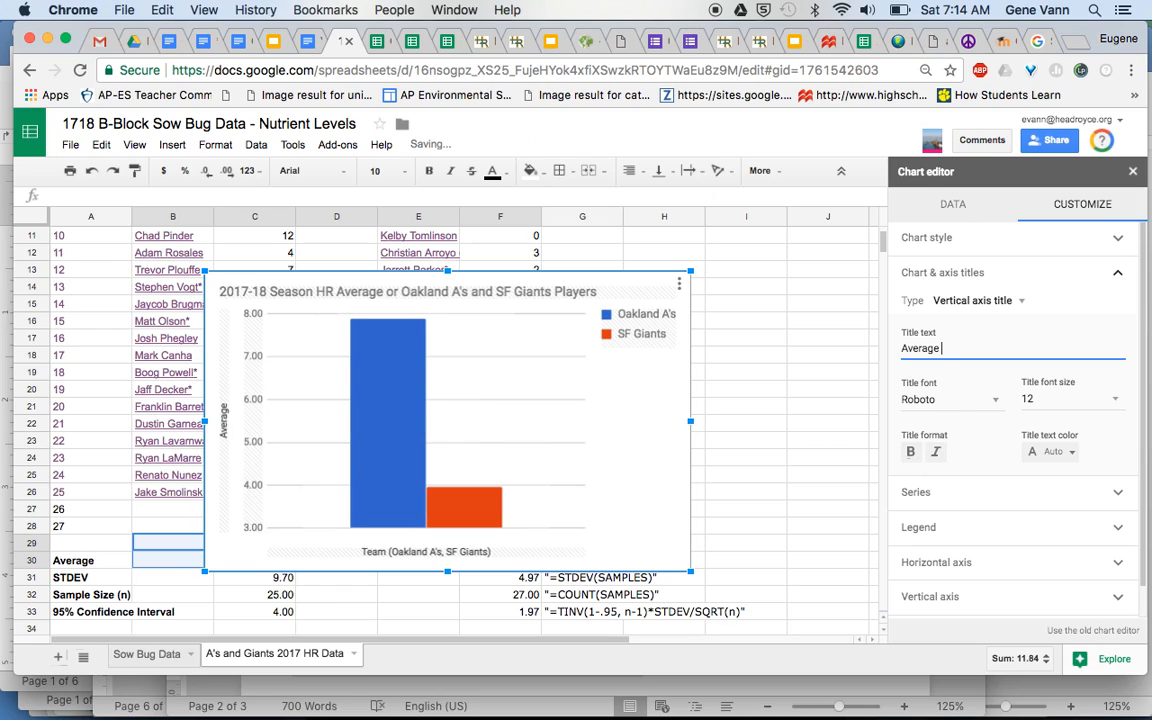
type("# of HRs (")
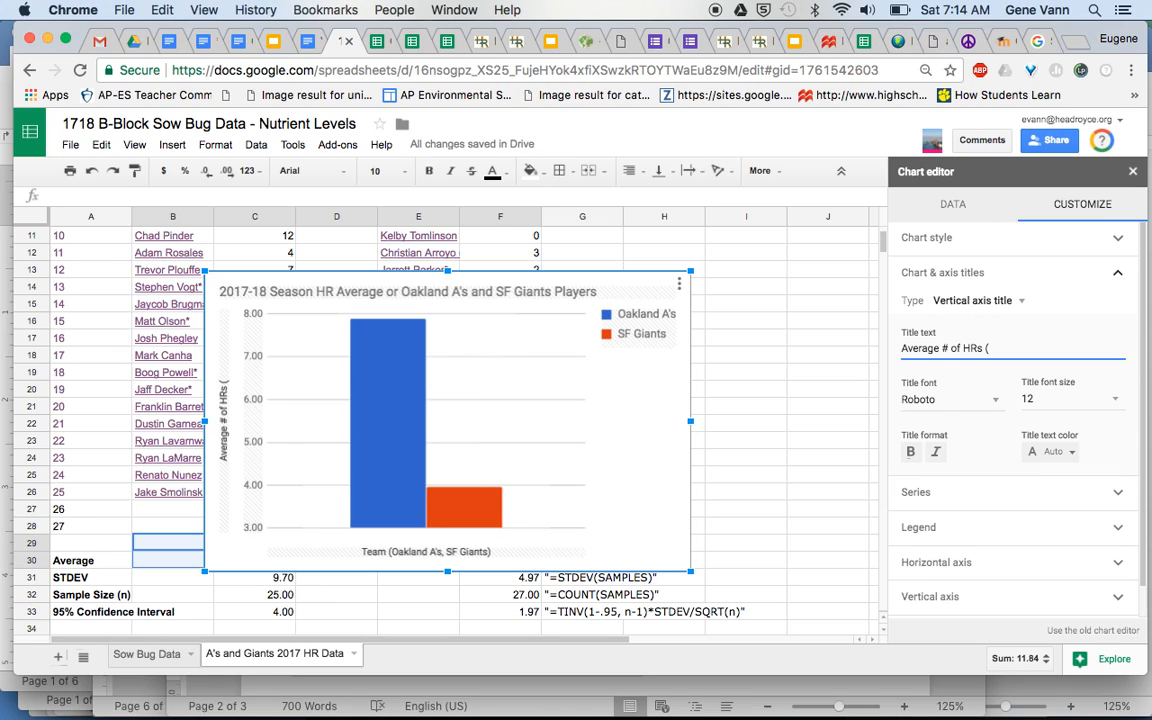
type("HR")
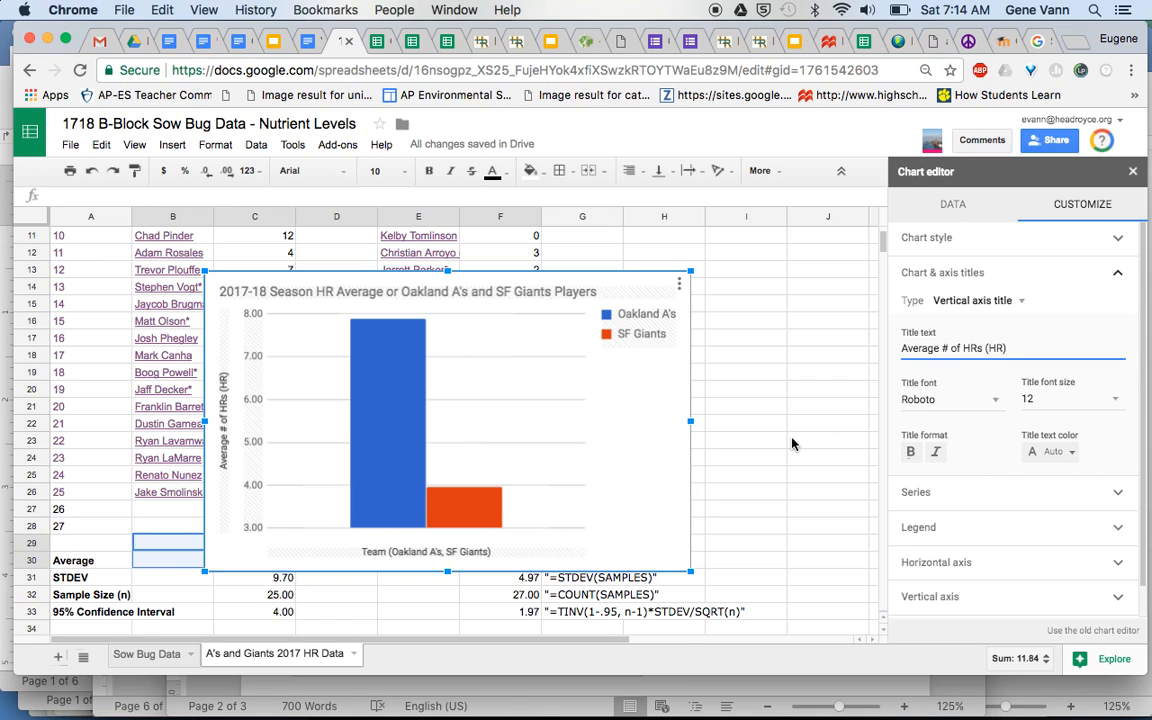
left_click(1120, 274)
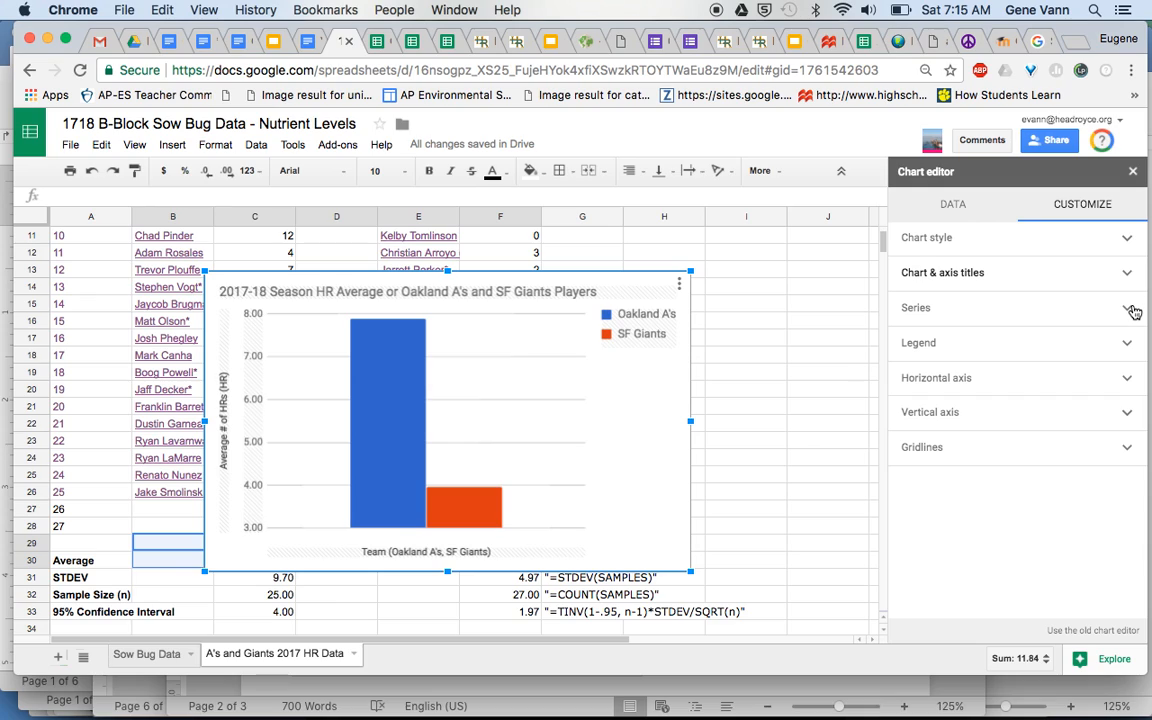
Open the chart's series settings and move the chart above row 29 to uncover the team statistics.
left_click(1130, 310)
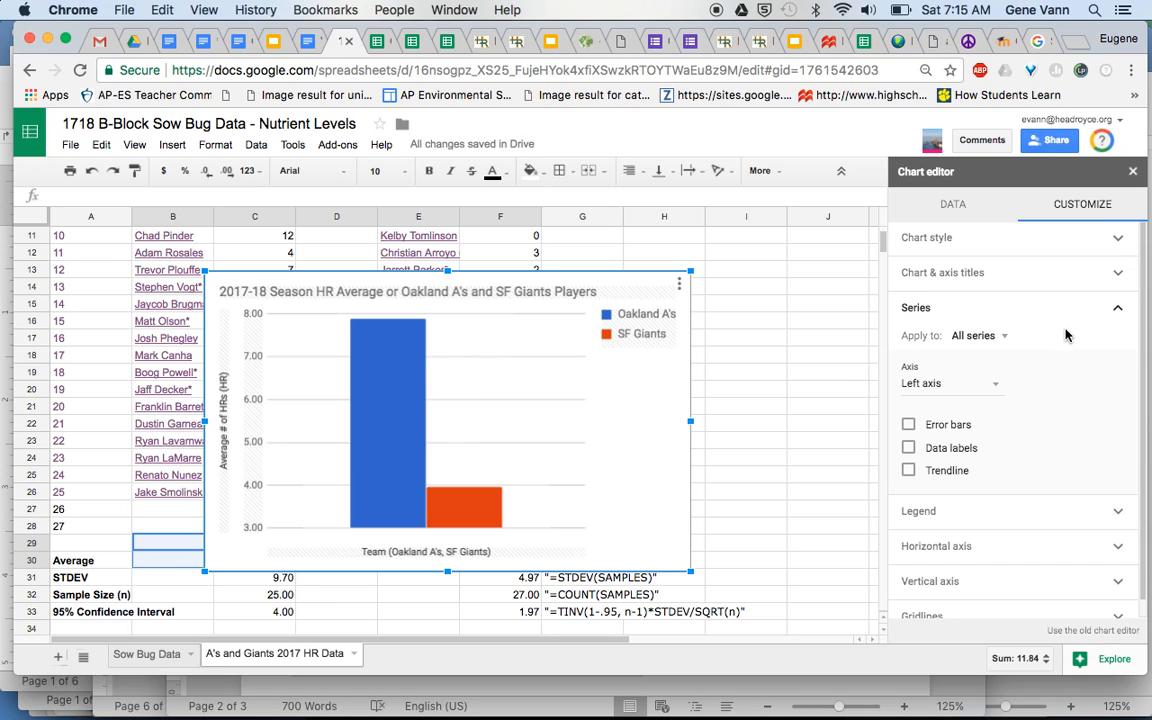
left_click(1008, 337)
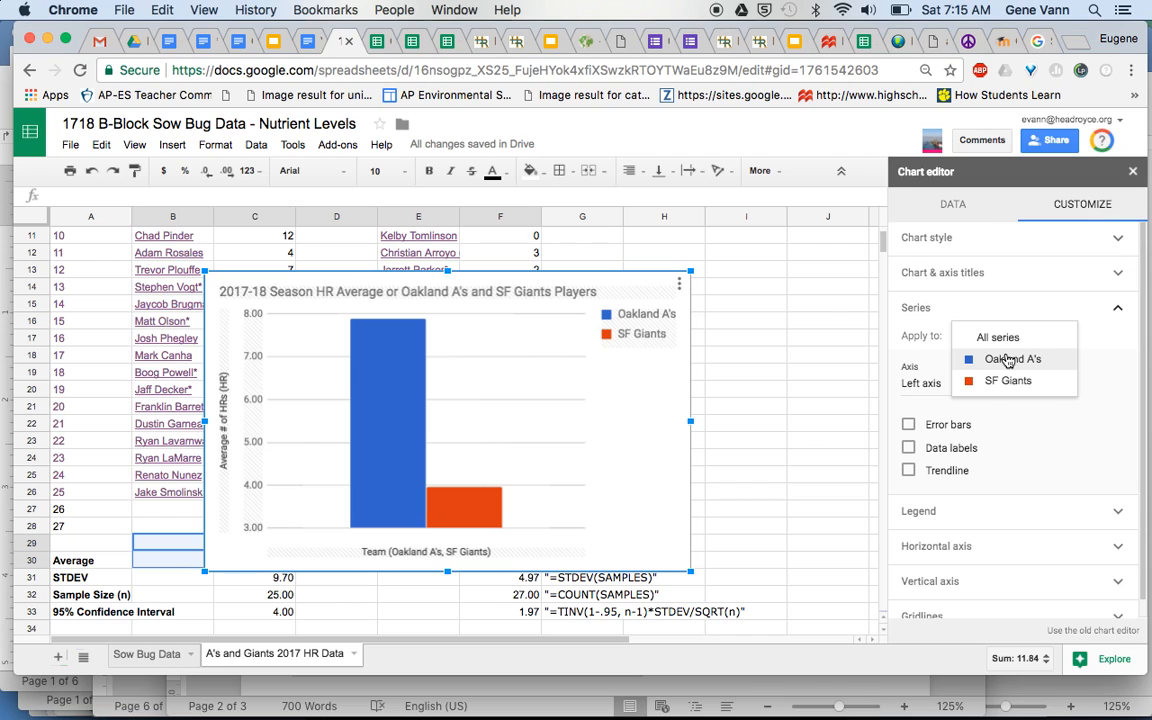
left_click_drag(530, 271, 490, 234)
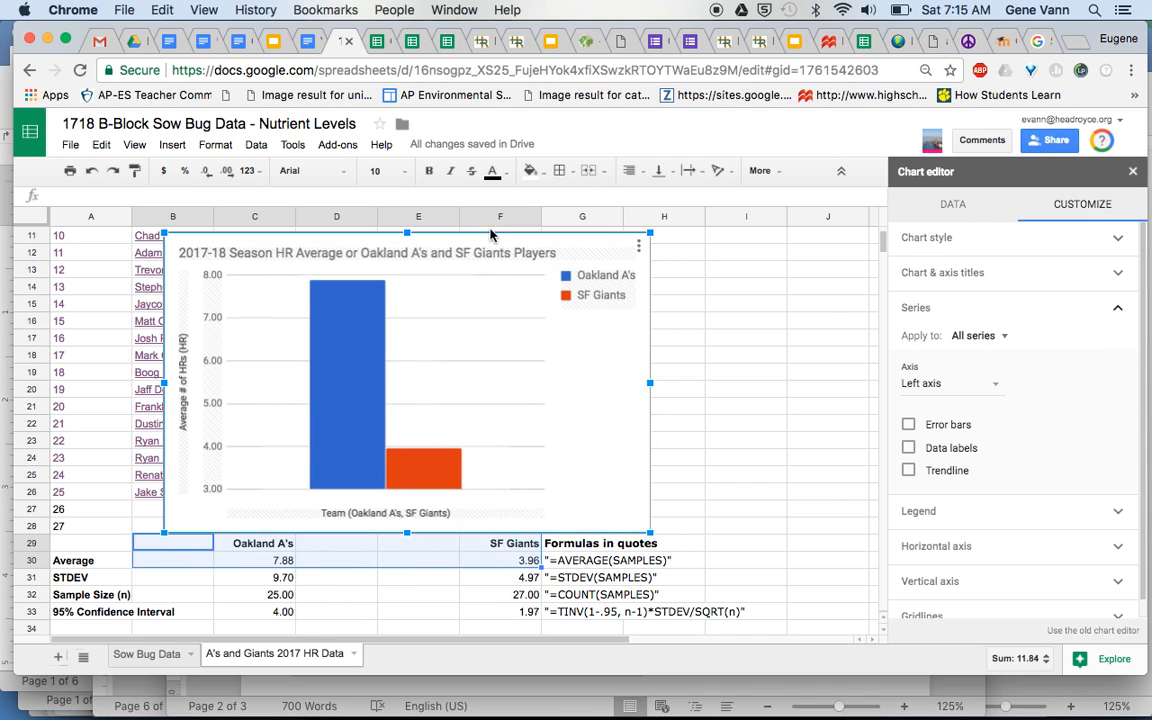
Turn off data labels and turn on error bars for the chart's Oakland A's series.
left_click(1005, 337)
left_click(1010, 358)
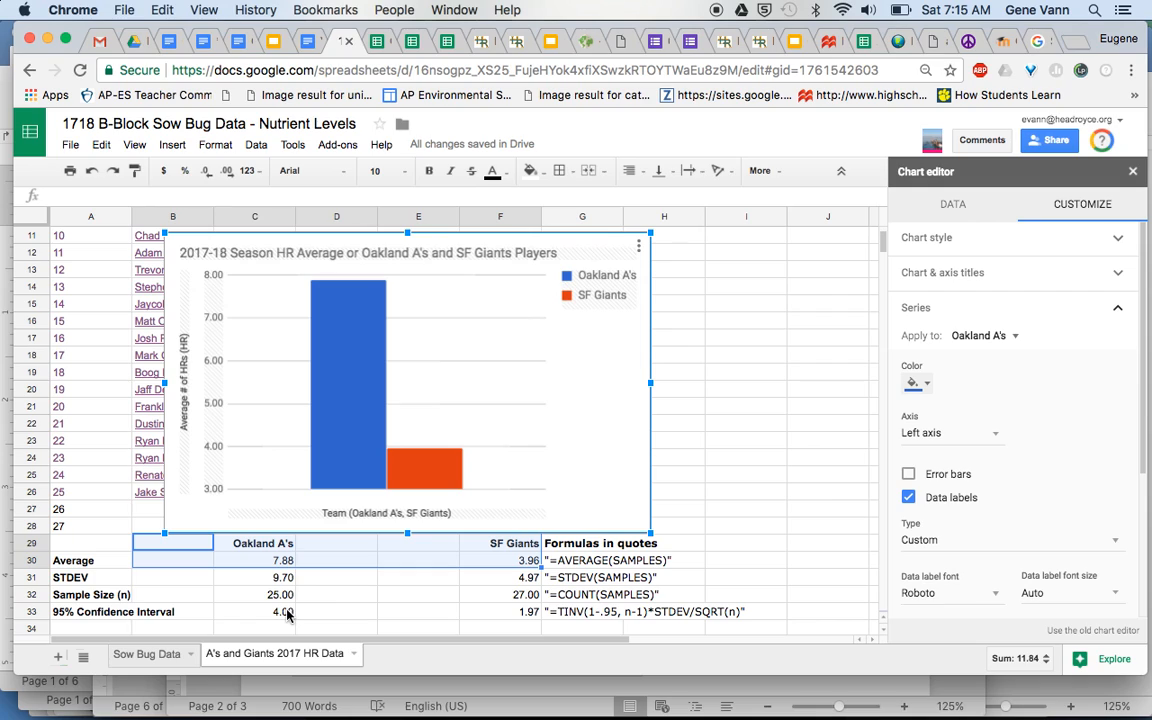
left_click(908, 497)
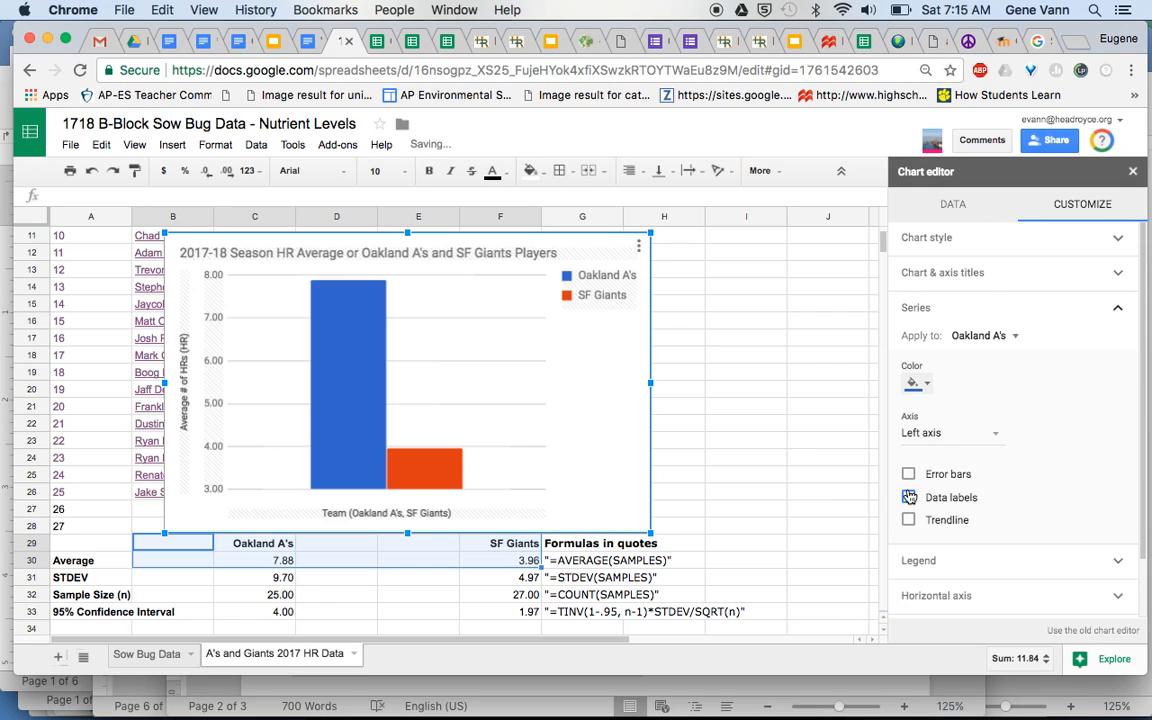
left_click(908, 474)
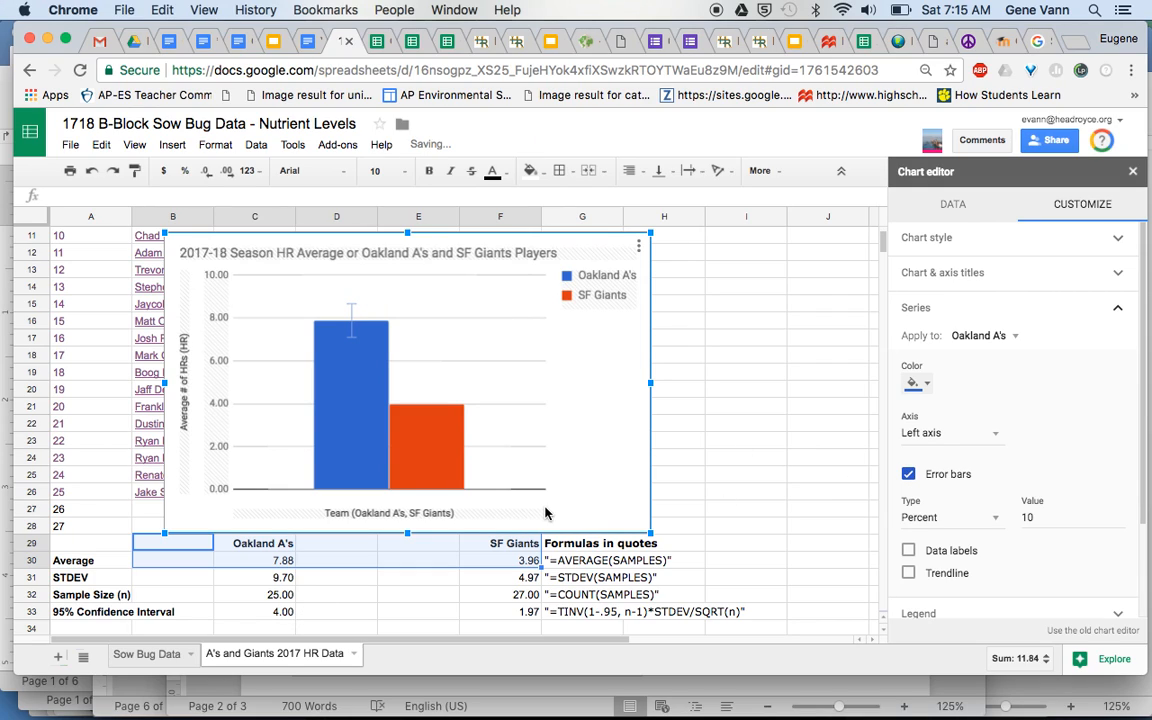
Set the Oakland A's error bars to the Constant type with a value of 4.
left_click(995, 520)
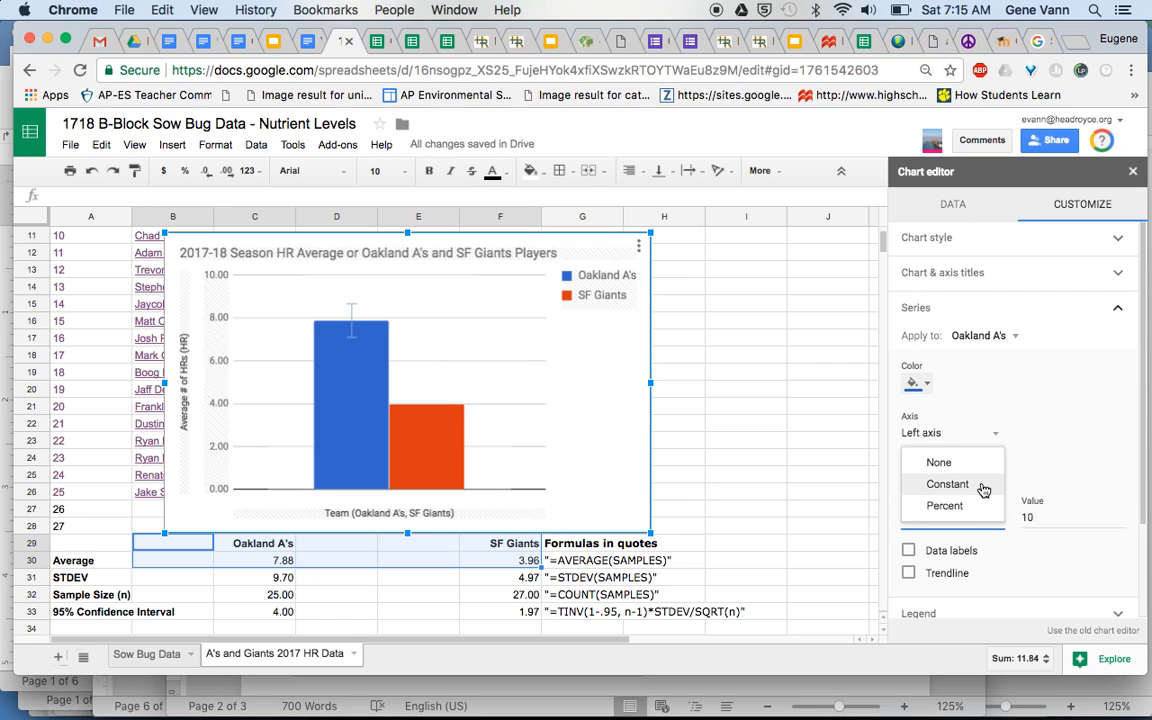
left_click(983, 487)
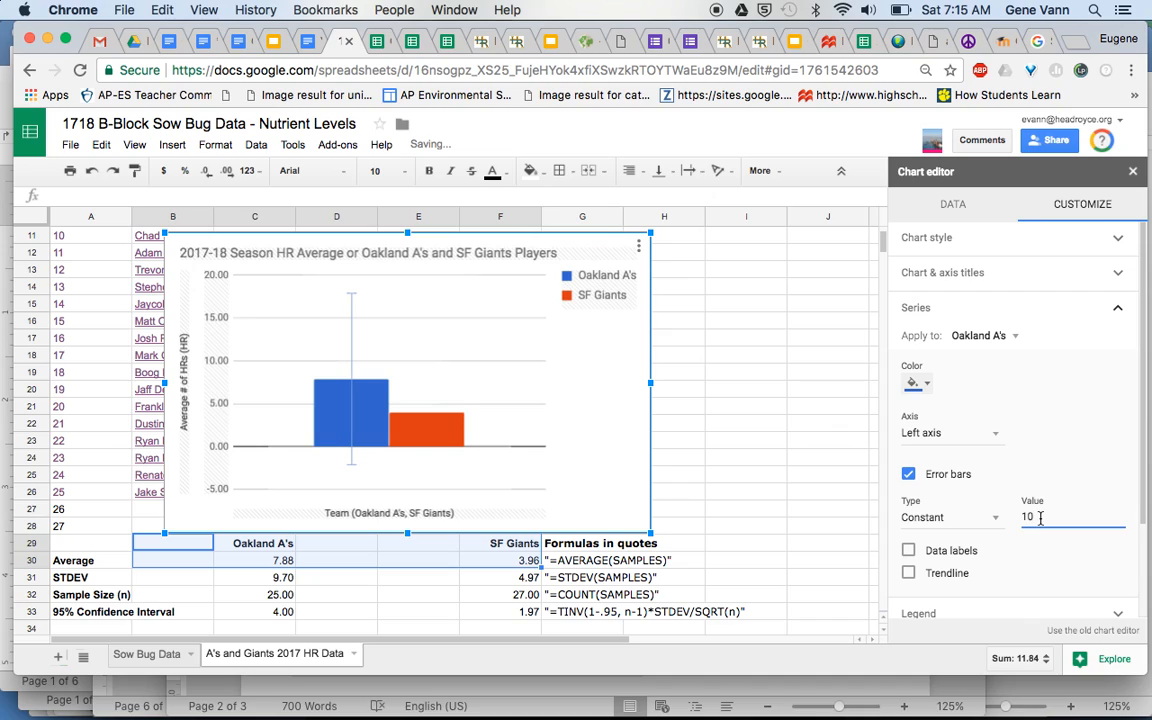
key("BackSpace")
key("BackSpace")
type("0")
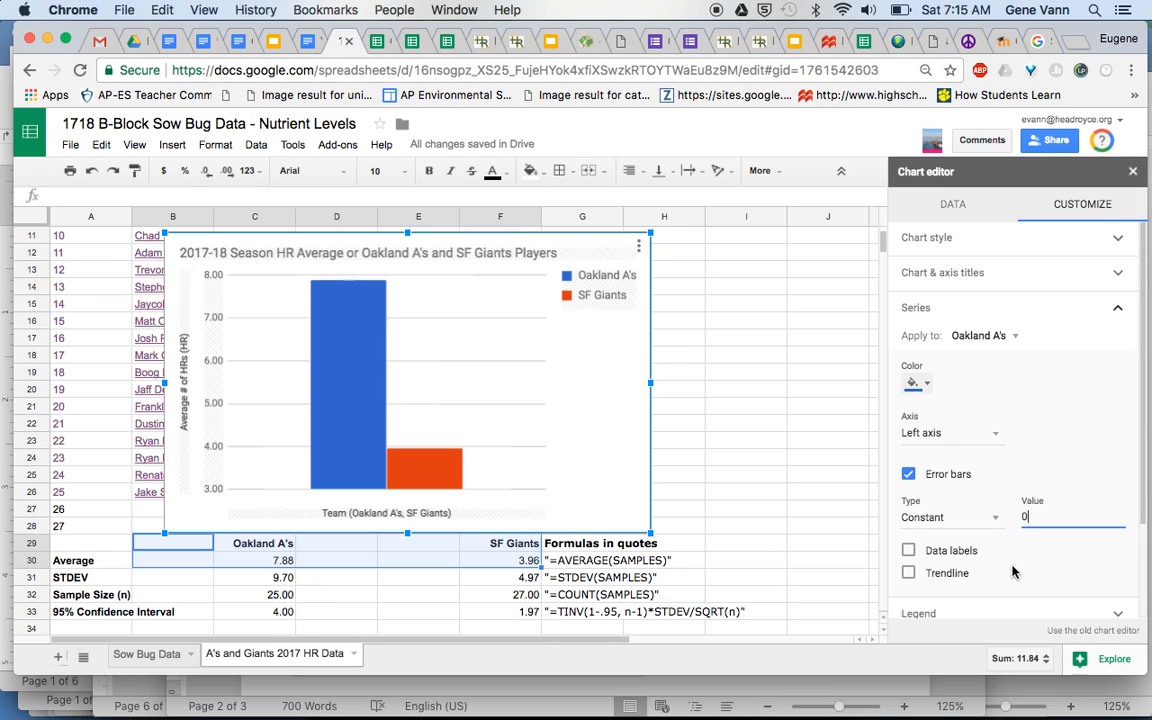
key("BackSpace")
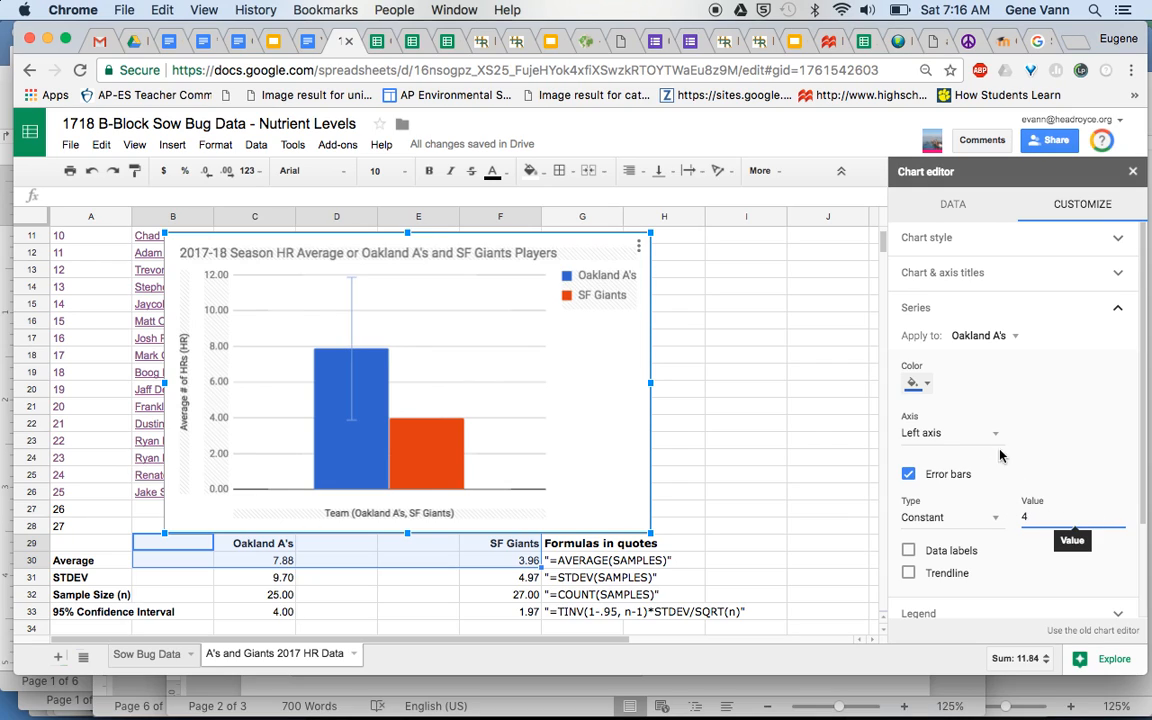
Turn on error bars for the chart's SF Giants series.
left_click(1015, 336)
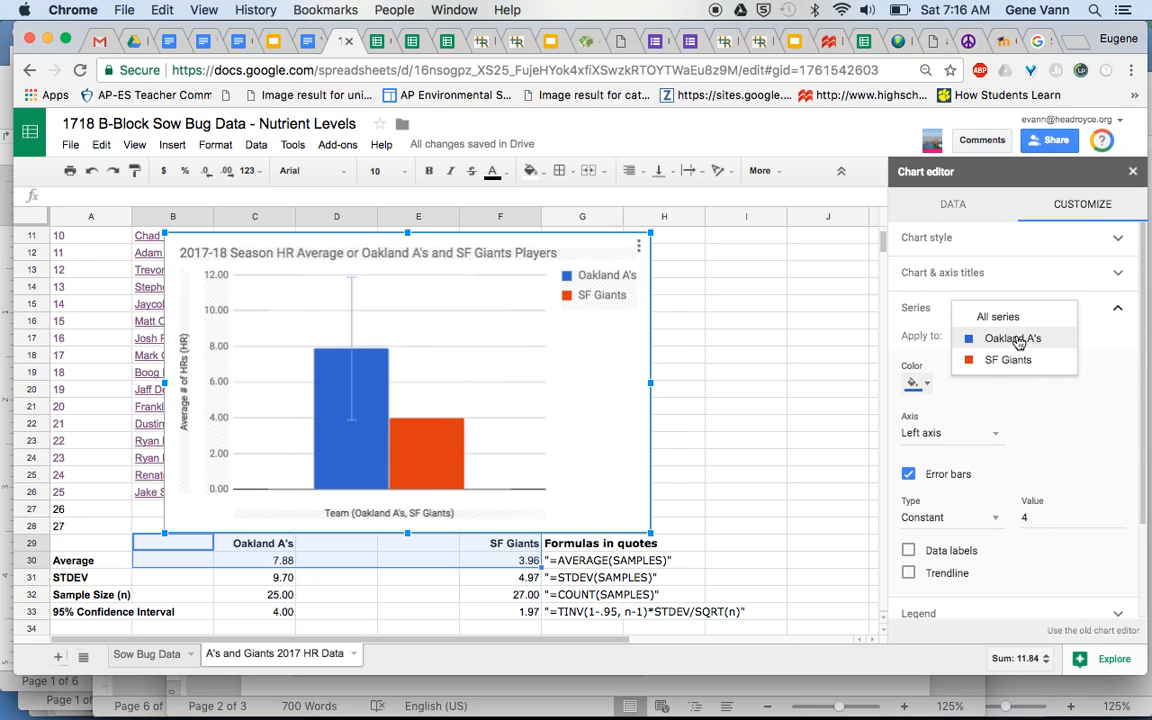
left_click(1016, 359)
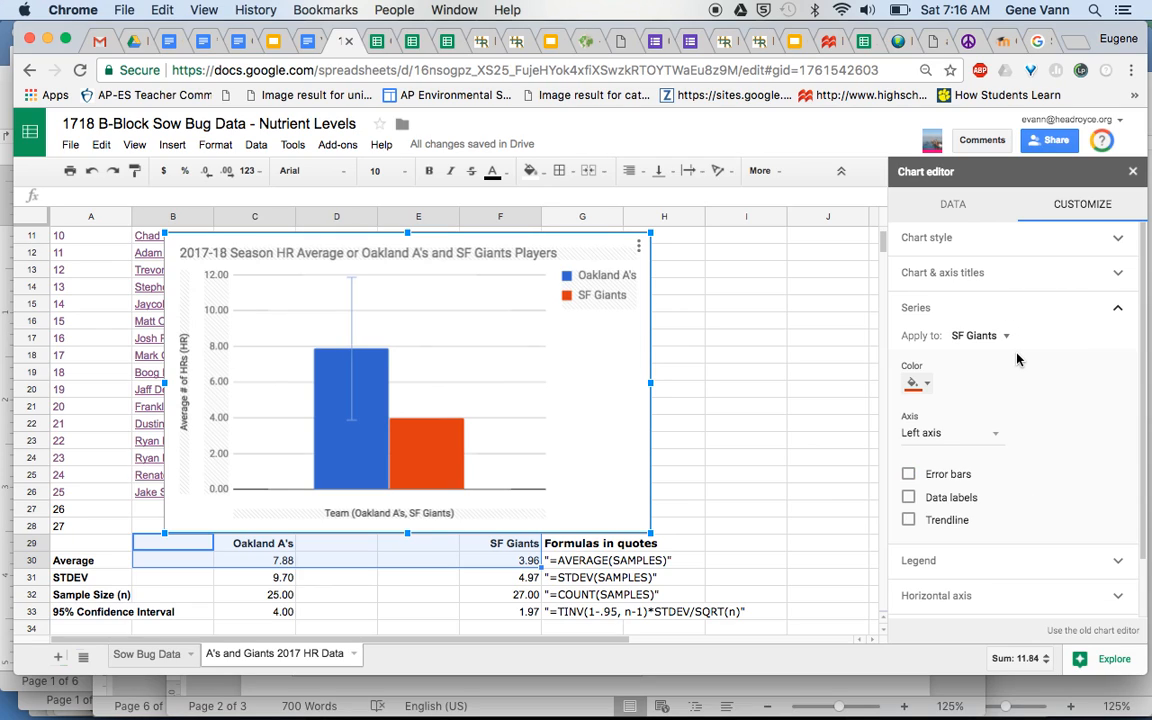
left_click(909, 476)
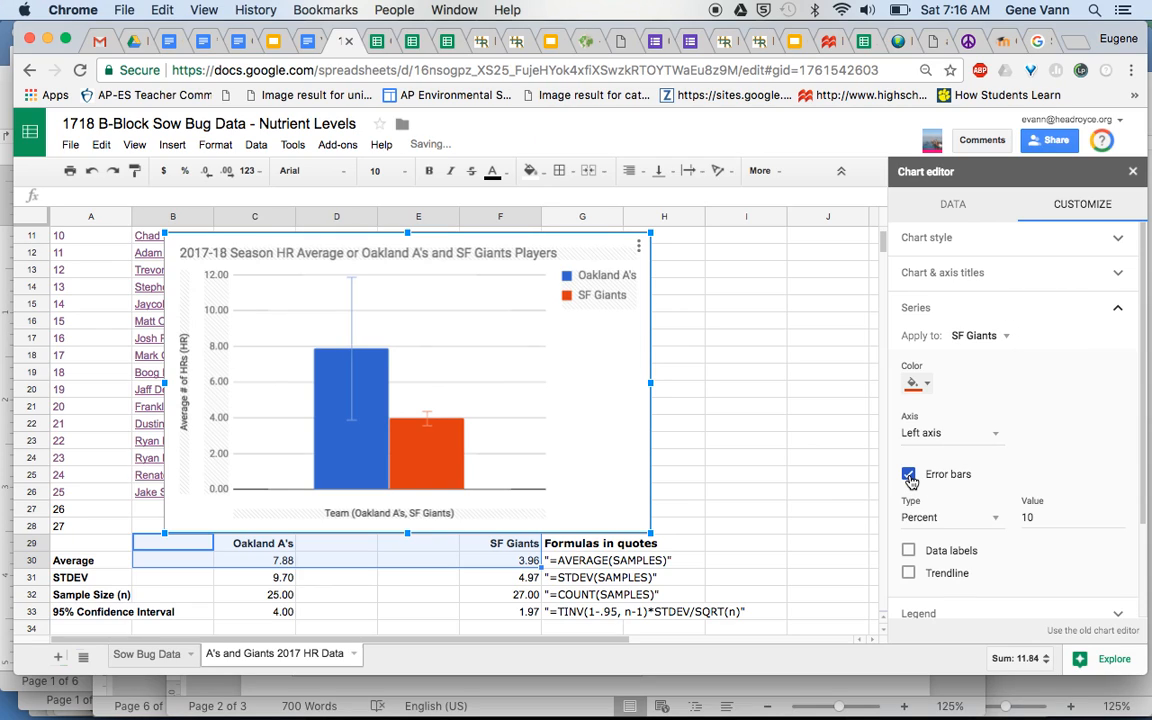
Check the SF Giants' 95% confidence interval in F33 and reopen the chart's series settings for SF Giants.
left_click(520, 613)
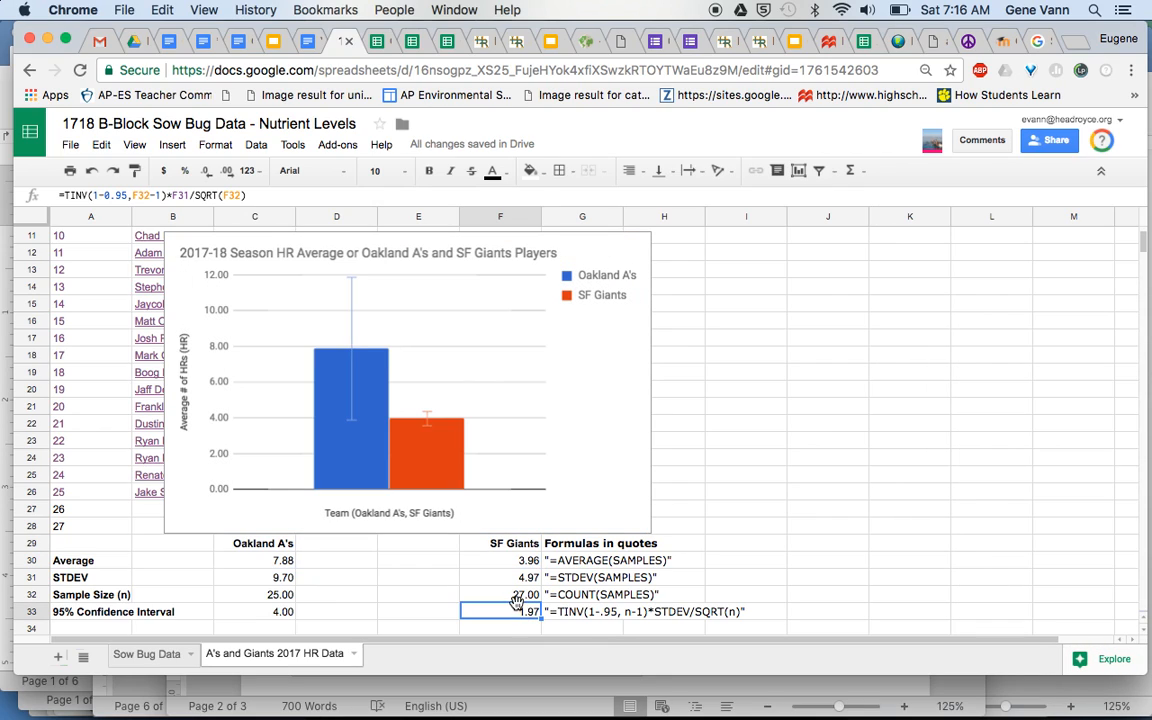
left_click(638, 246)
left_click(638, 245)
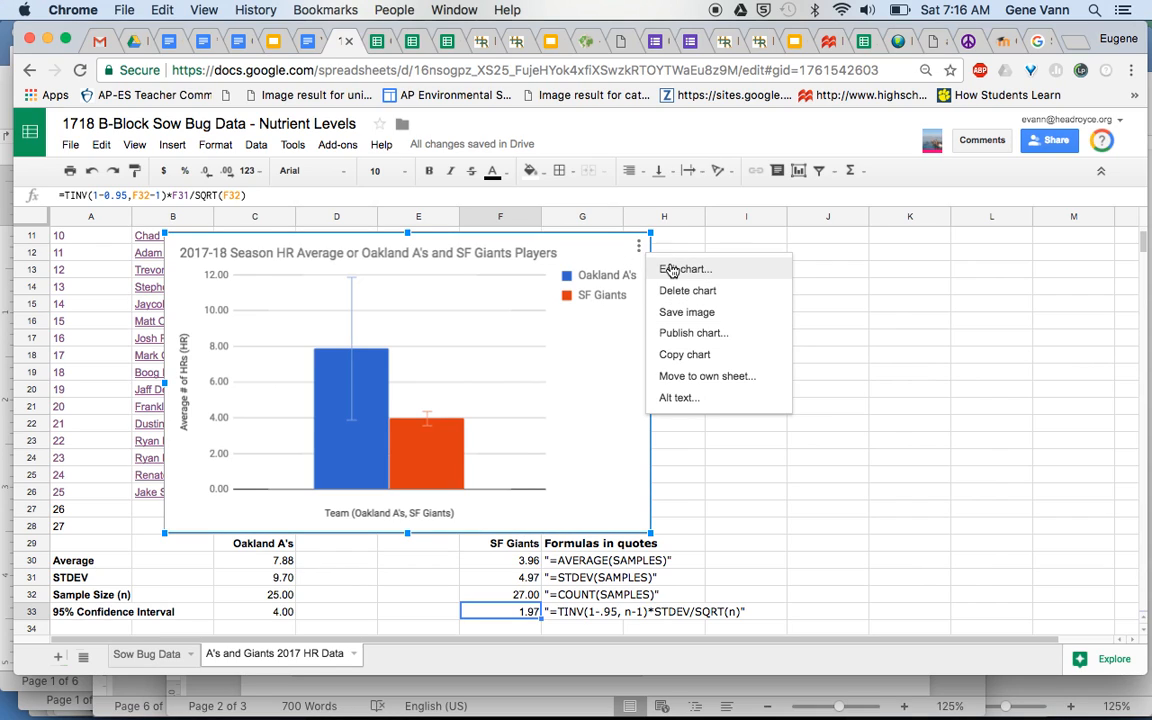
left_click(665, 269)
left_click(1075, 210)
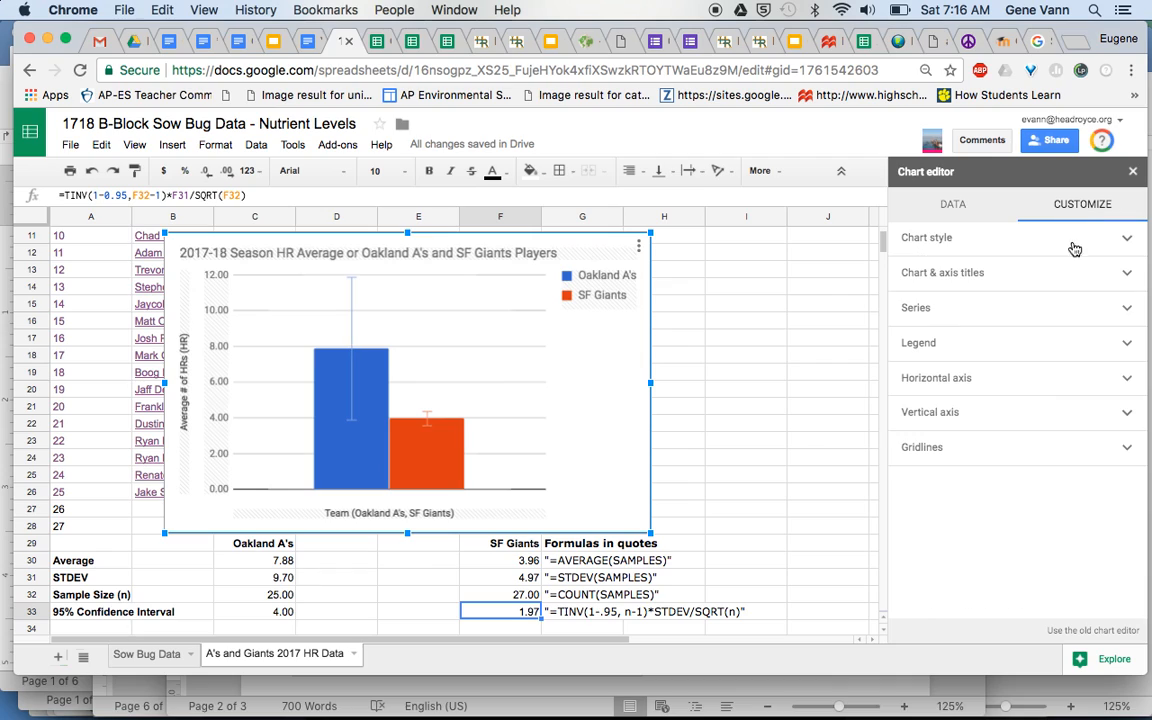
left_click(1130, 310)
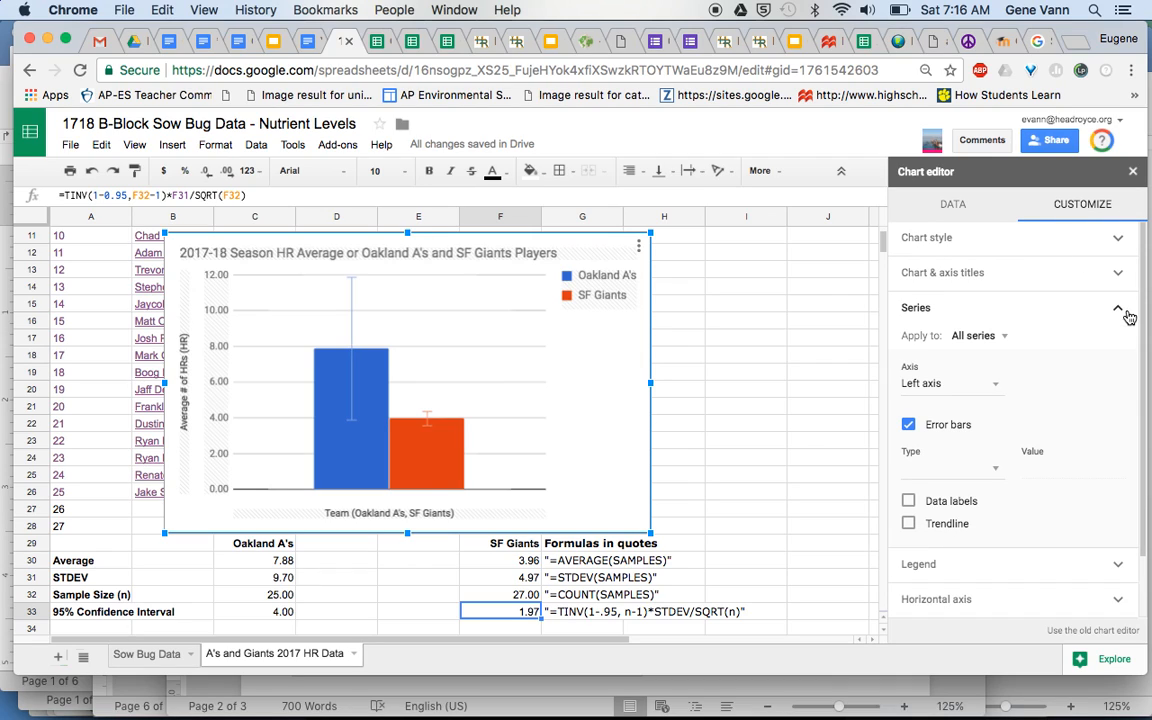
left_click(1005, 338)
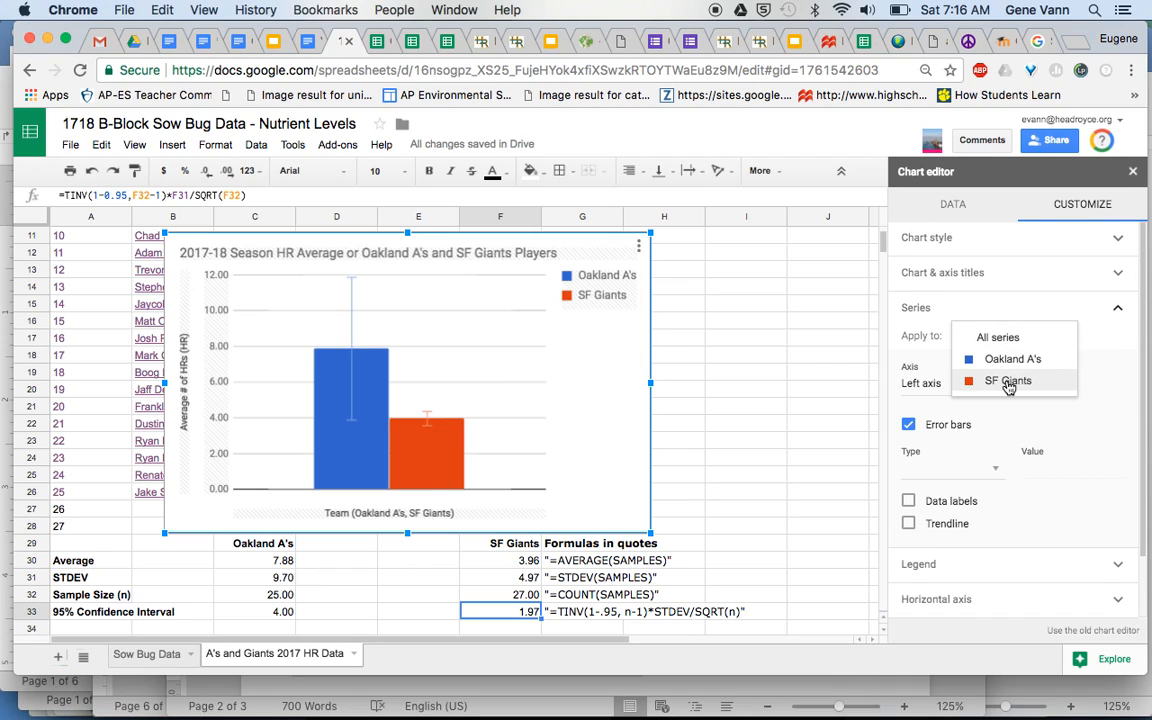
left_click(1007, 381)
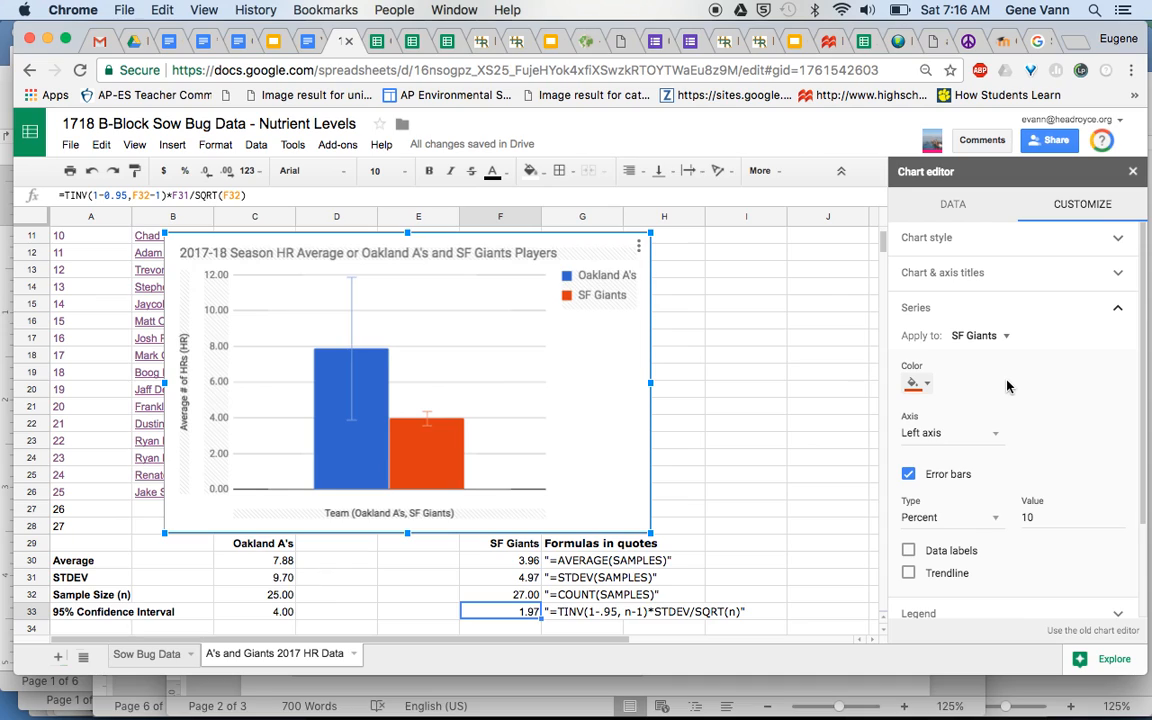
Set the SF Giants error bars to the Constant type with a value of 1.97.
left_click(995, 522)
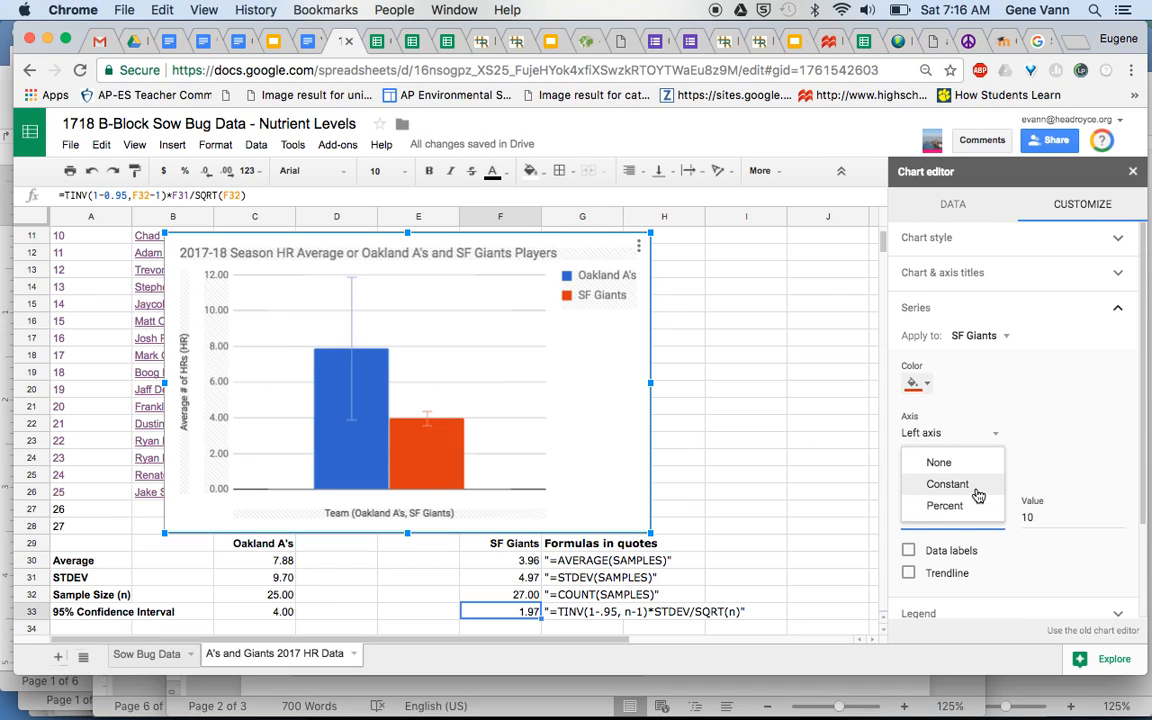
left_click(982, 489)
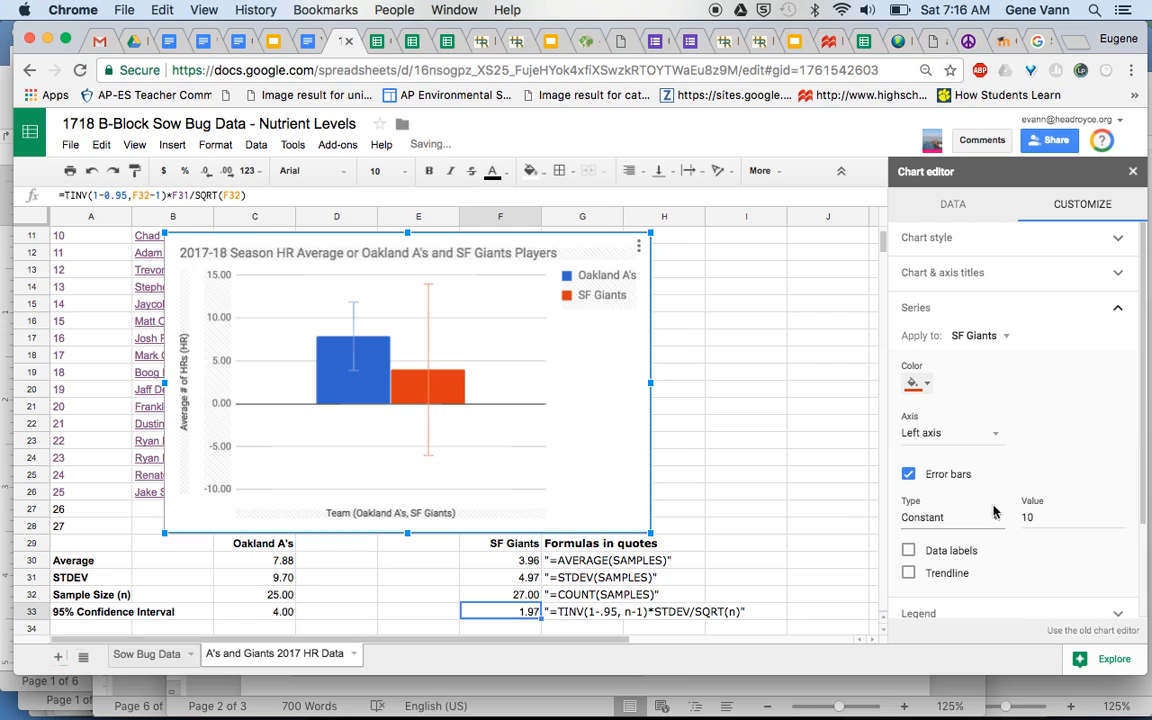
left_click(1037, 517)
key("BackSpace")
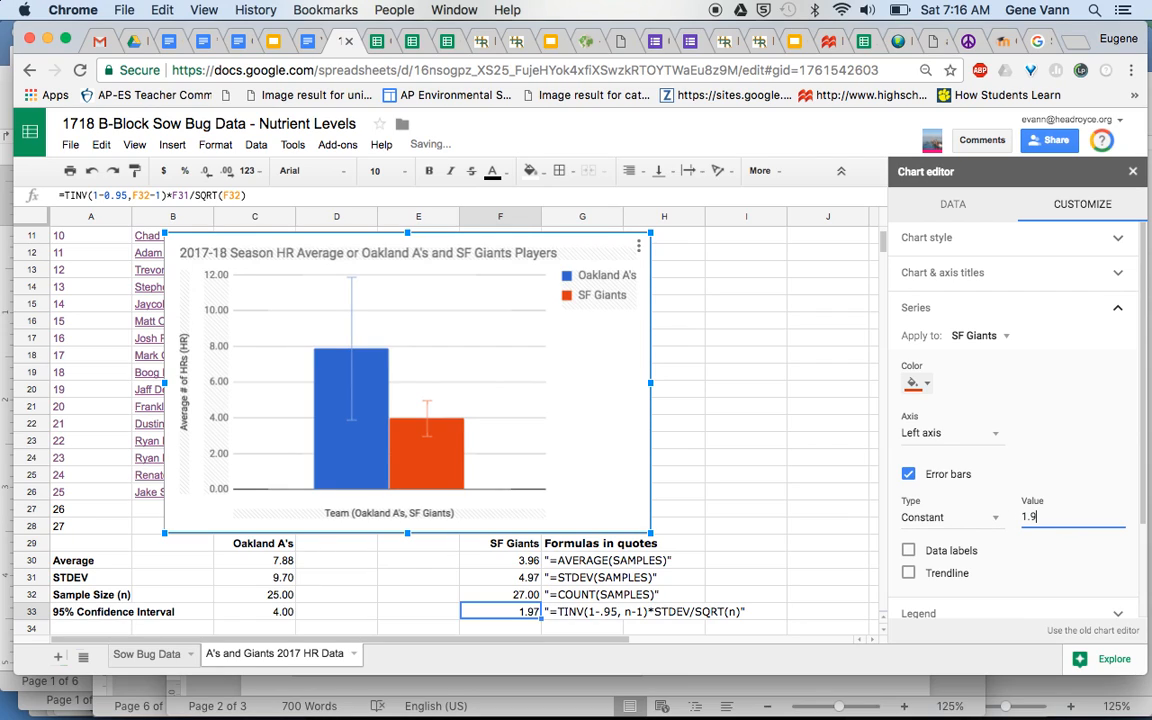
type(".97")
left_click(1117, 312)
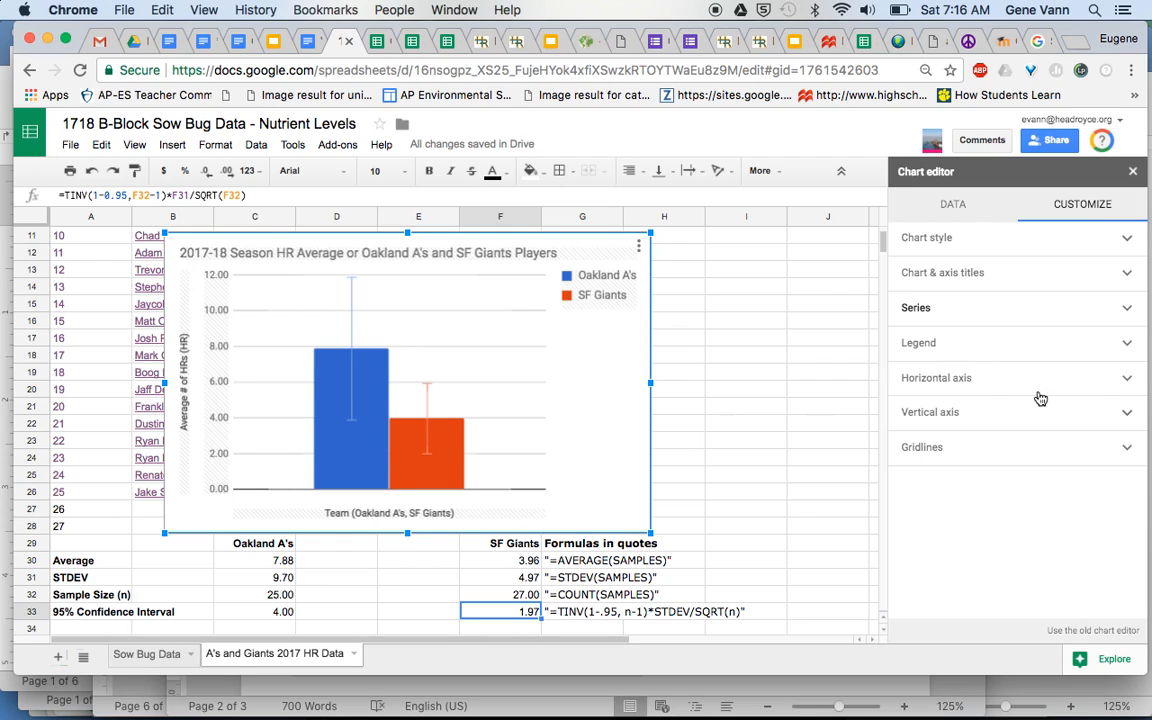
Open the chart's vertical axis settings and examine the scale options and the plotted error bars.
left_click(1127, 417)
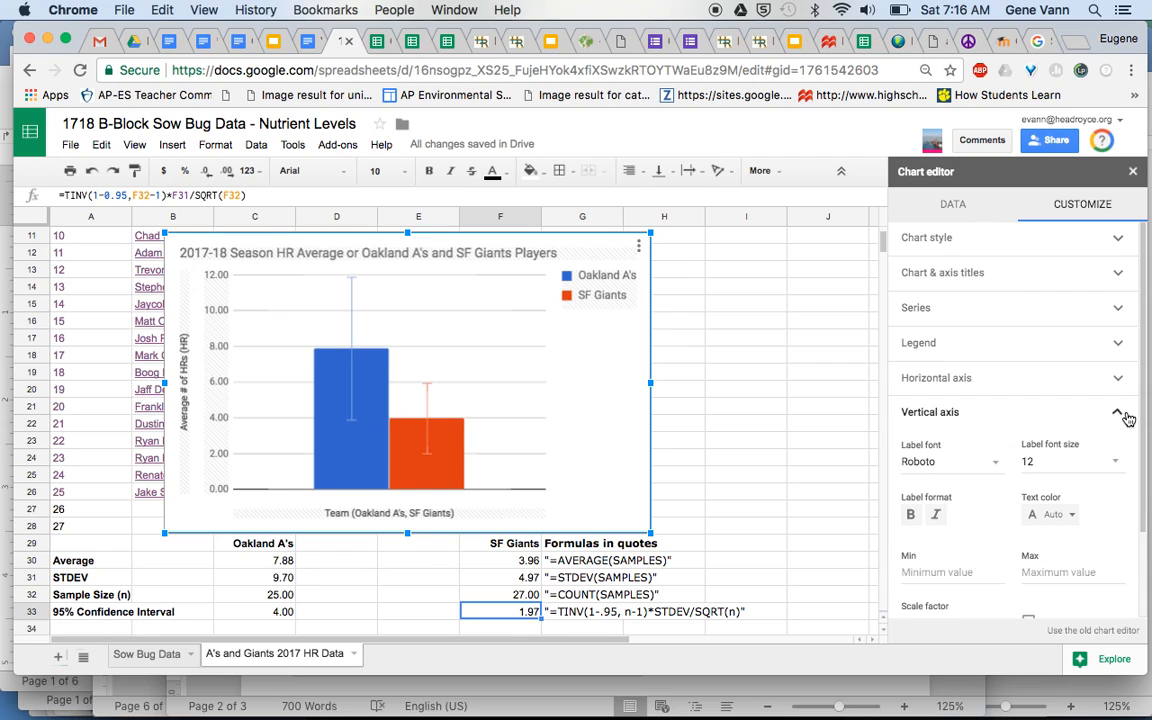
scroll(1116, 458, "down", 2)
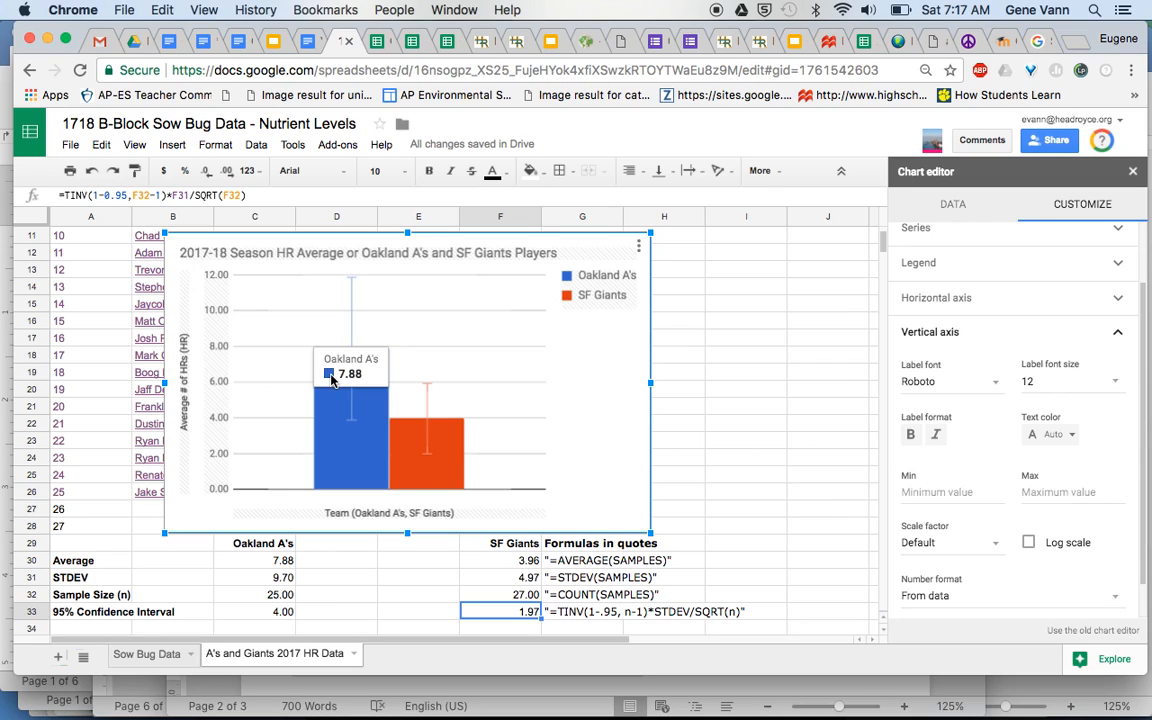
mouse_move(361, 445)
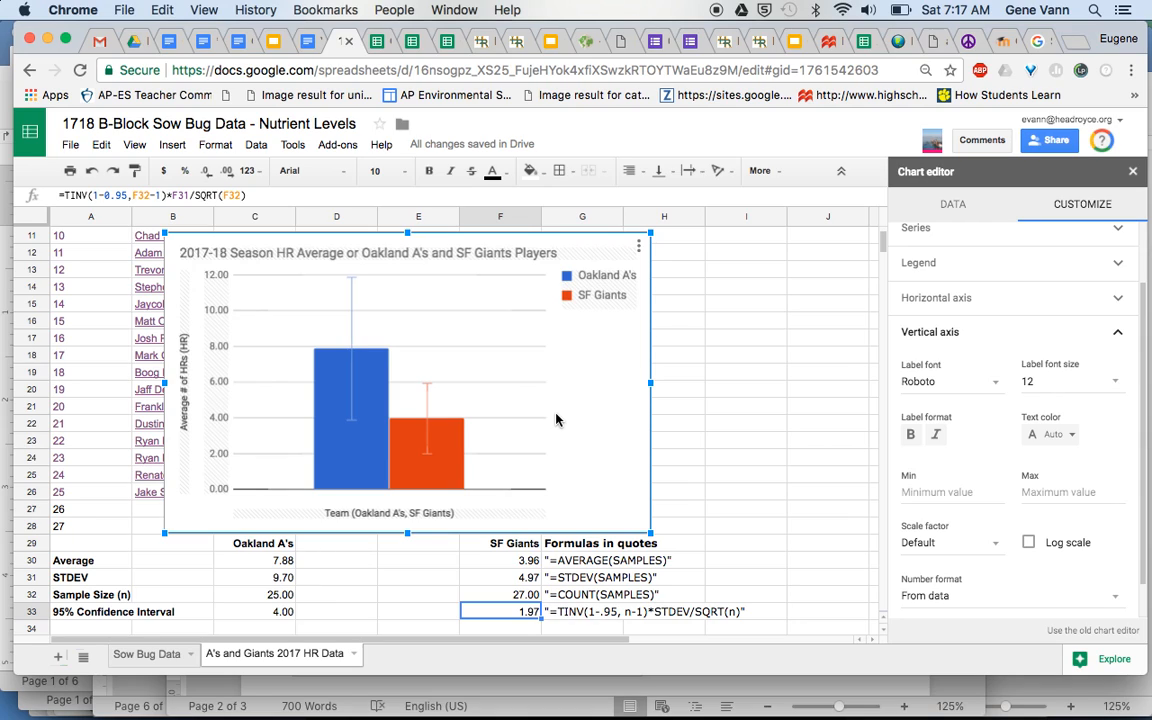
Review the quoted average, sample size and confidence interval formulas in column G.
left_click(603, 565)
left_click(604, 595)
left_click(606, 611)
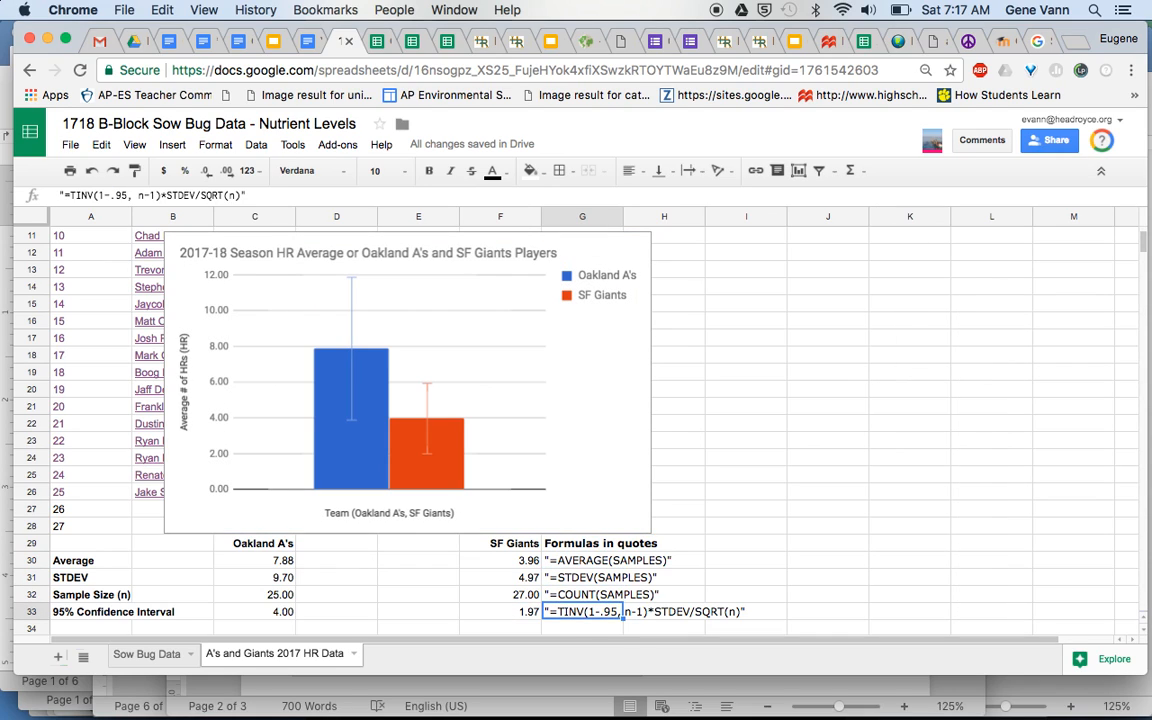
Switch to the Sow Bug Data sheet and go to its AVERAGE row.
left_click(160, 655)
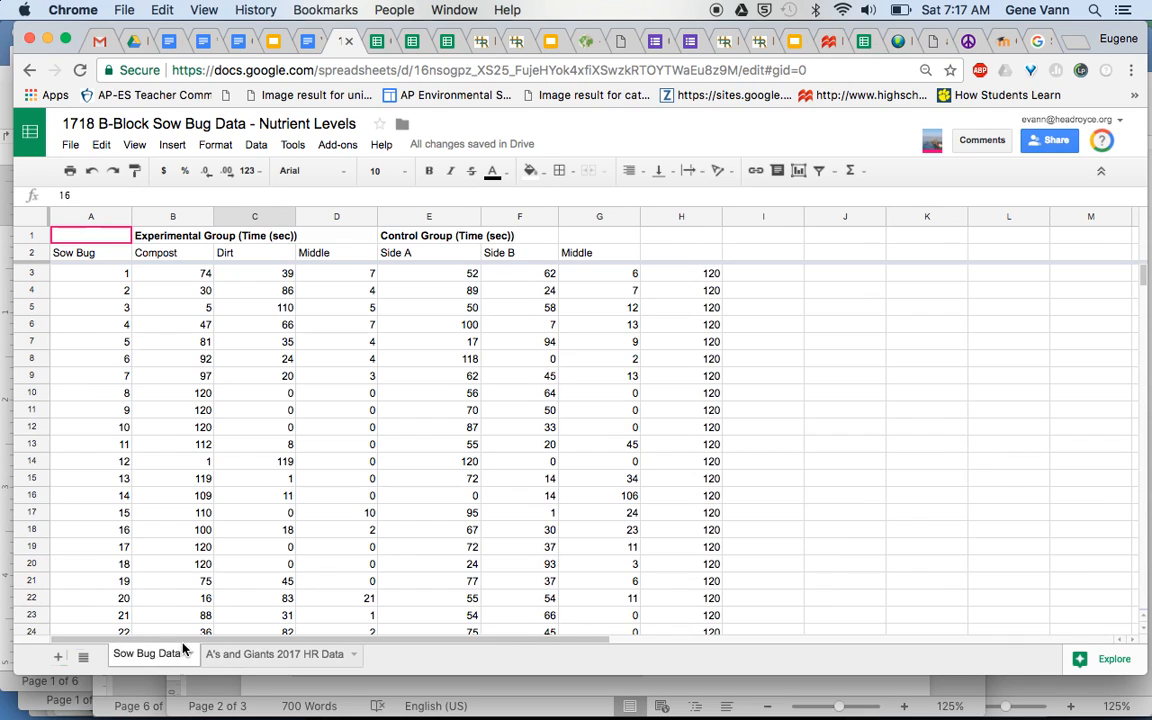
scroll(447, 572, "down", 10)
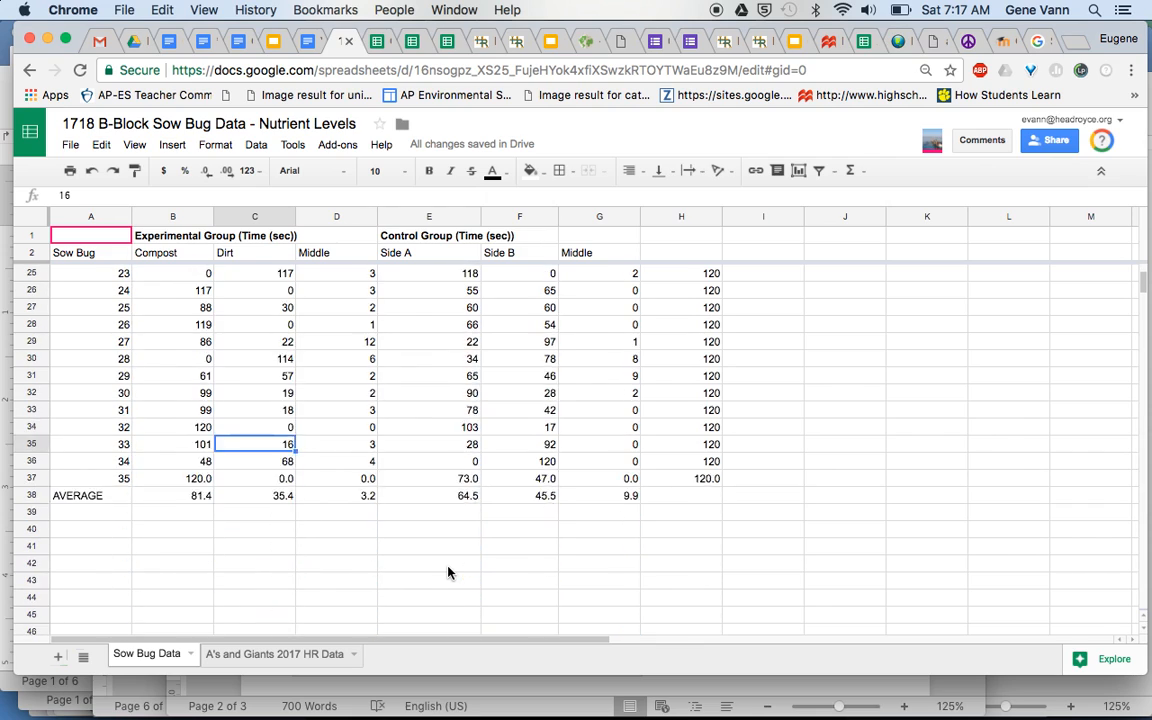